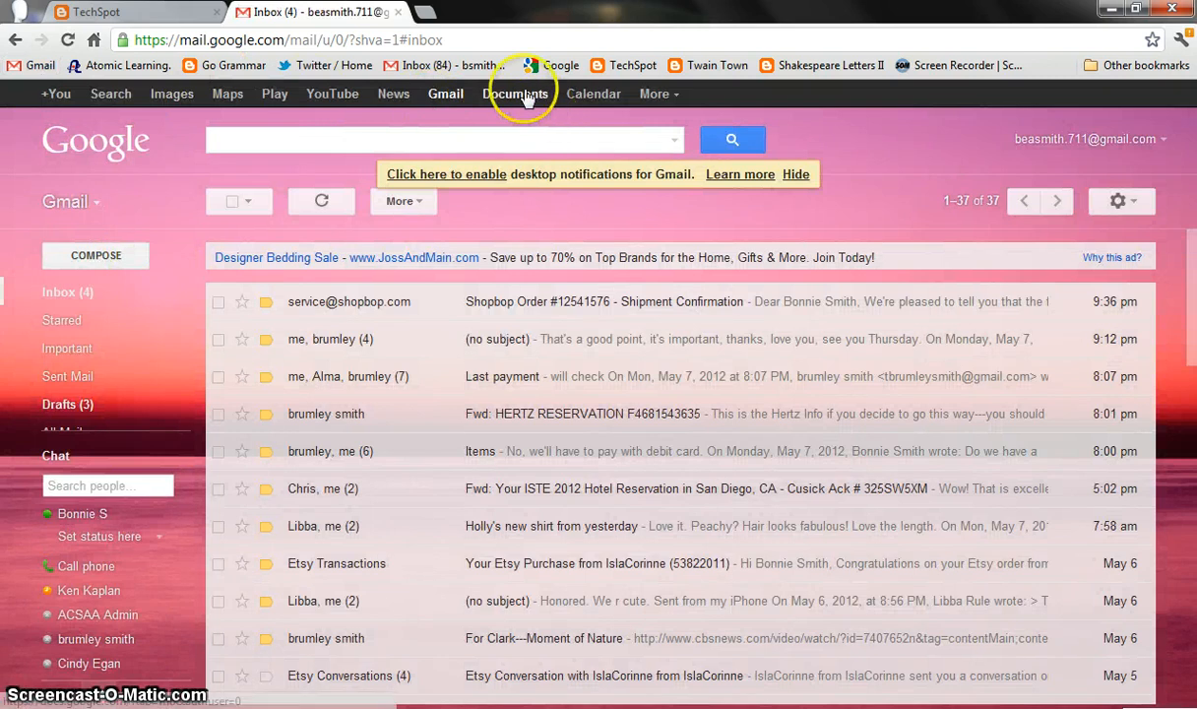
Switch from Gmail to Google Docs and create a new form.
{"action": "left_click", "coordinate": [524, 95]}
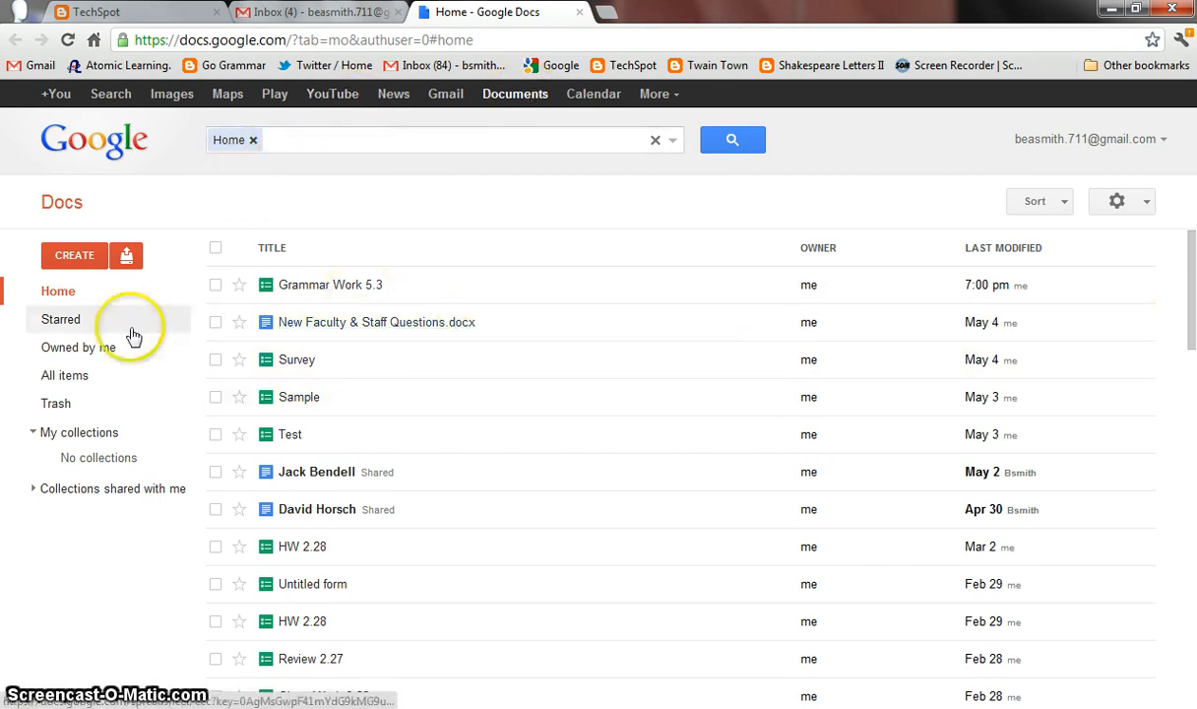
{"action": "left_click", "coordinate": [58, 256]}
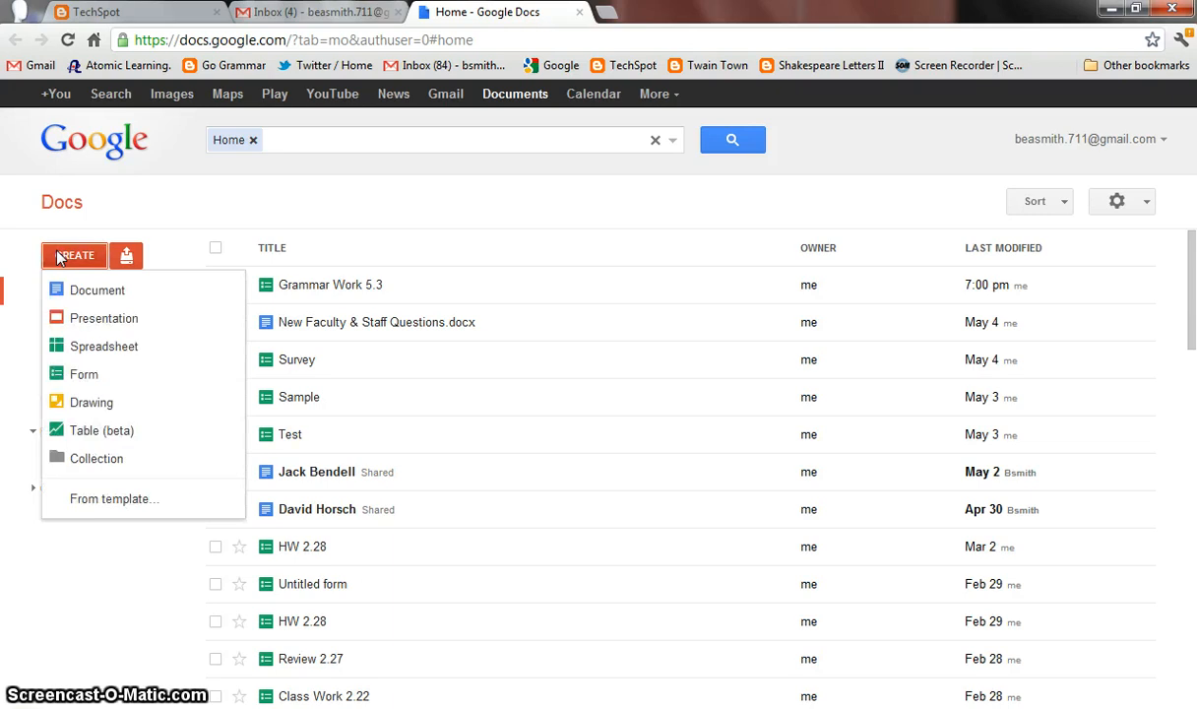
{"action": "left_click", "coordinate": [81, 379]}
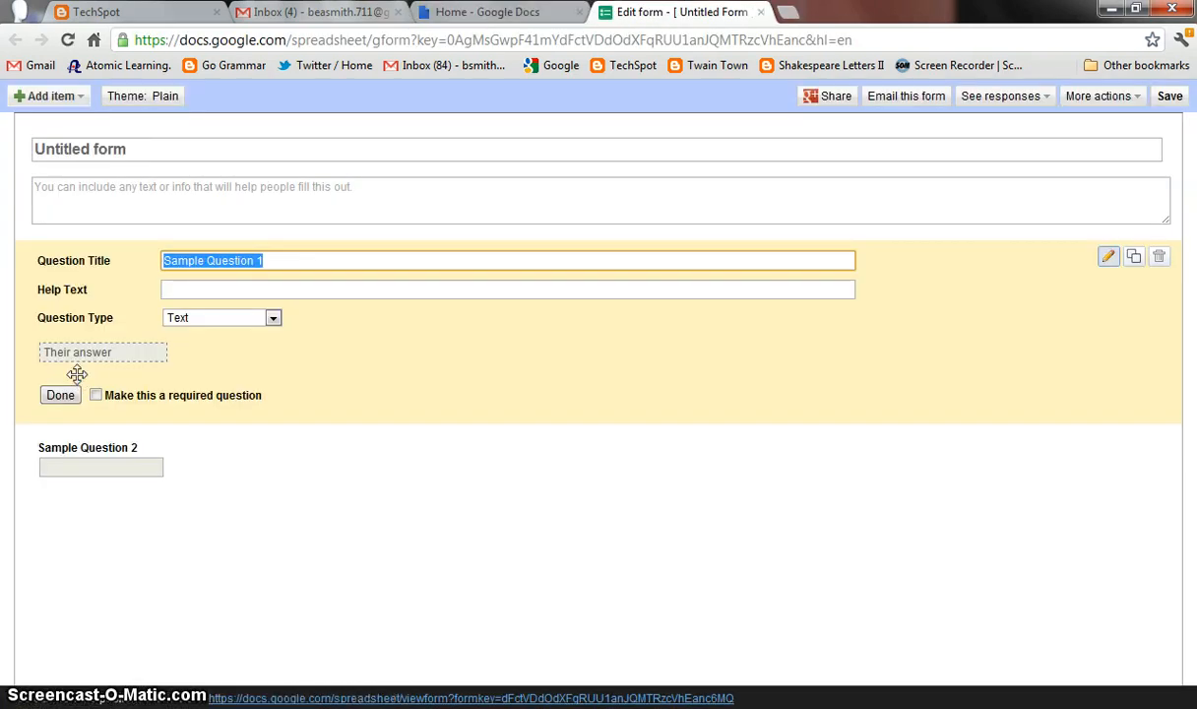
Replace the default title of the form with "Grammar Quiz".
{"action": "left_click", "coordinate": [138, 148]}
{"action": "left_click_drag", "start_coordinate": [138, 149], "coordinate": [35, 148]}
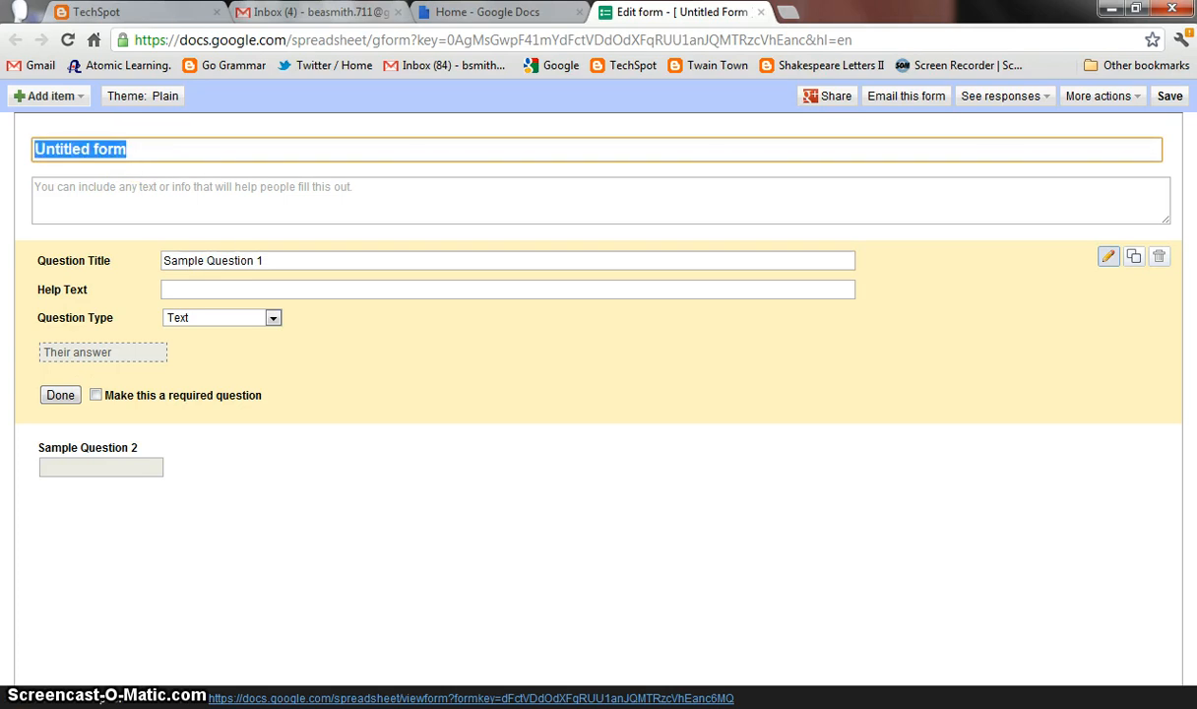
{"action": "key", "text": "BackSpace"}
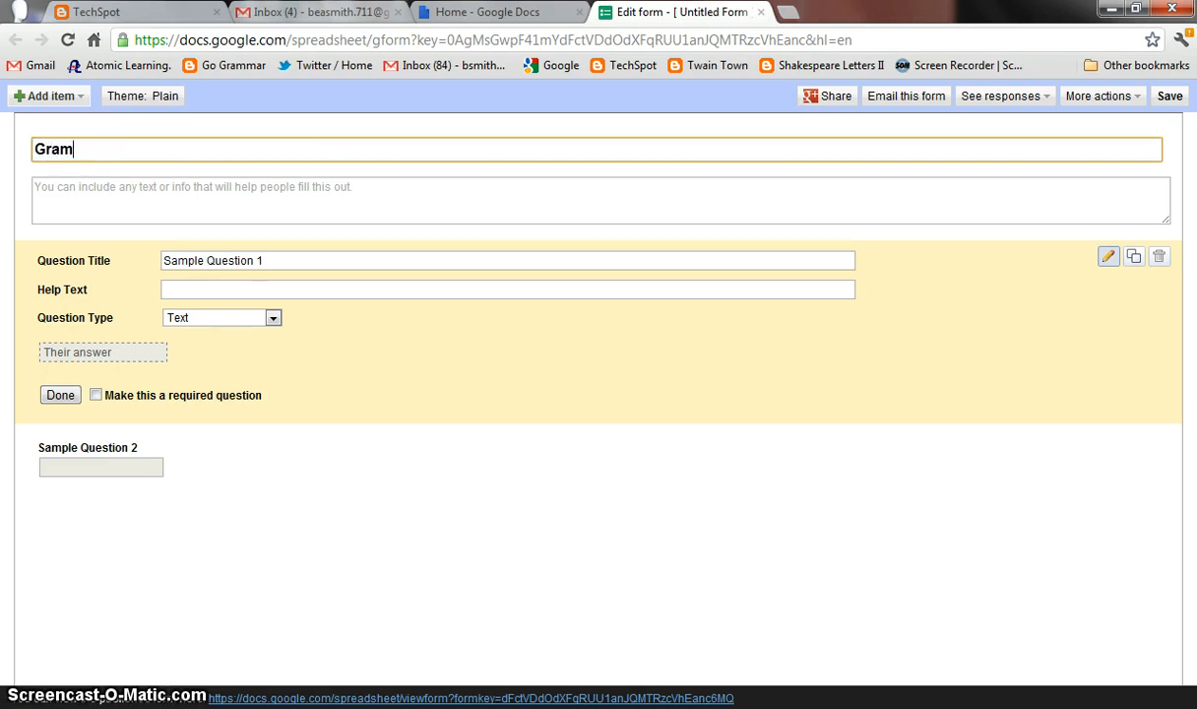
{"action": "type", "text": "Grammar Quiz"}
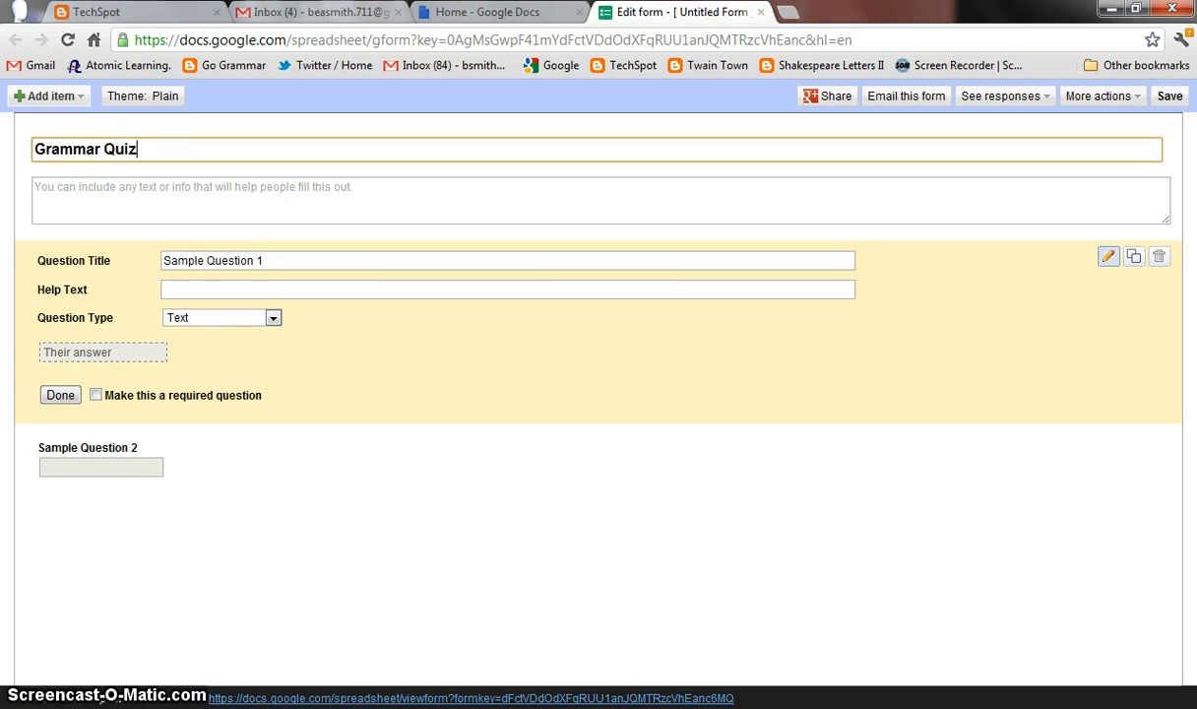
{"action": "left_click", "coordinate": [136, 202]}
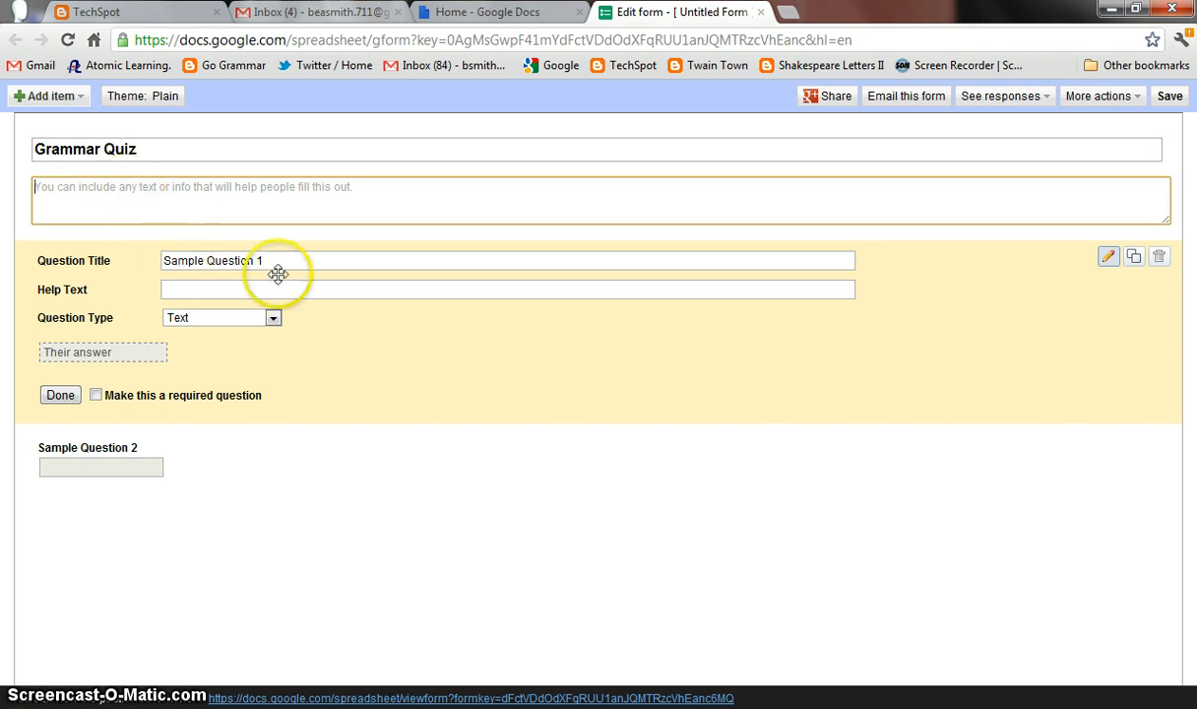
Delete both sample questions from the form and confirm discarding them.
{"action": "left_click", "coordinate": [1164, 265]}
{"action": "left_click", "coordinate": [622, 383]}
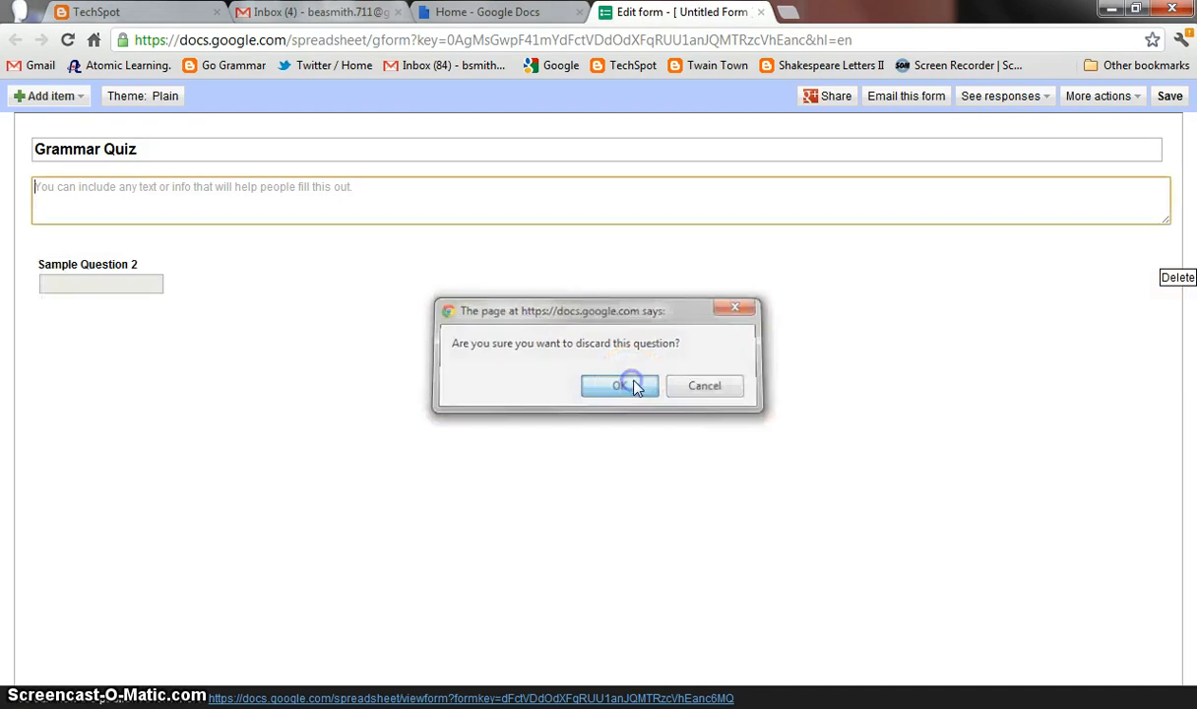
{"action": "left_click", "coordinate": [1162, 258]}
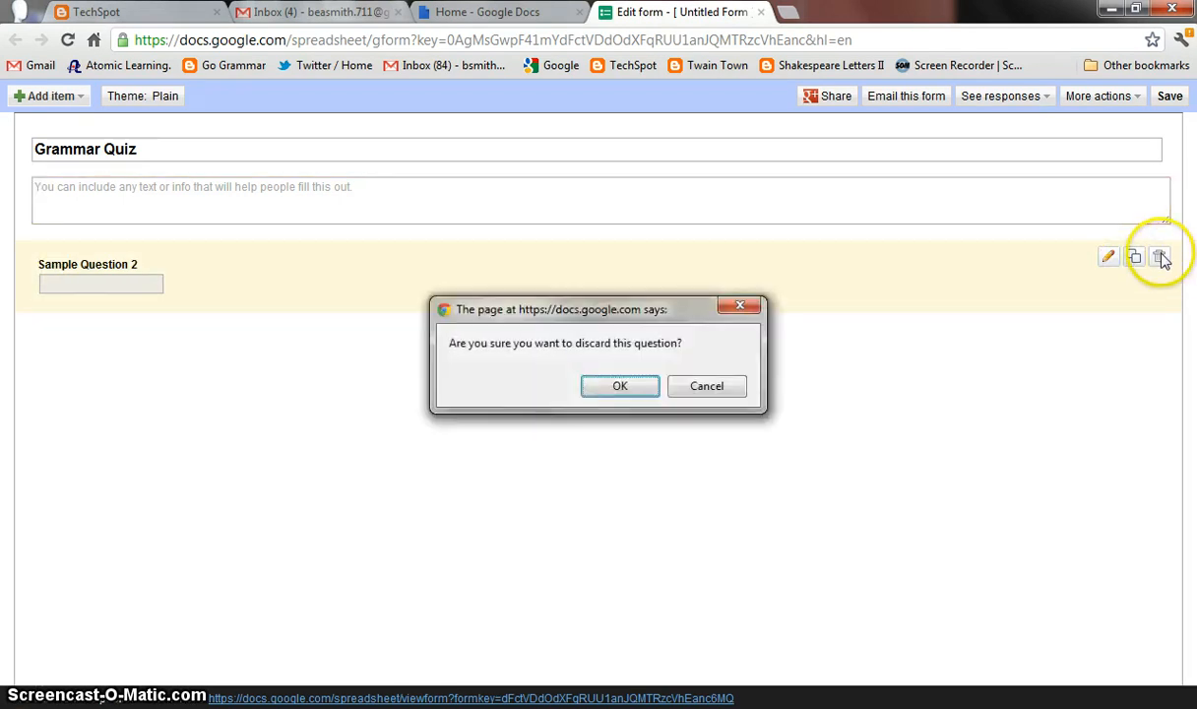
{"action": "left_click", "coordinate": [612, 383]}
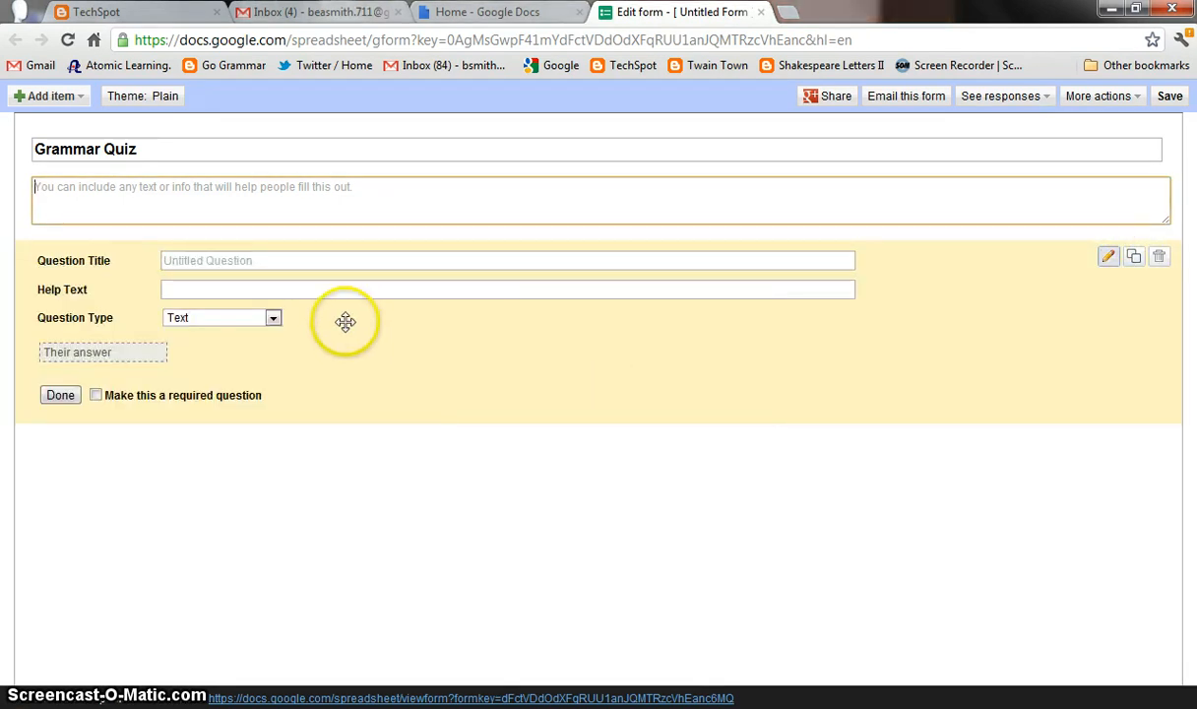
Title the blank question "In the following sentence, what is the verb phrase?".
{"action": "left_click", "coordinate": [263, 261]}
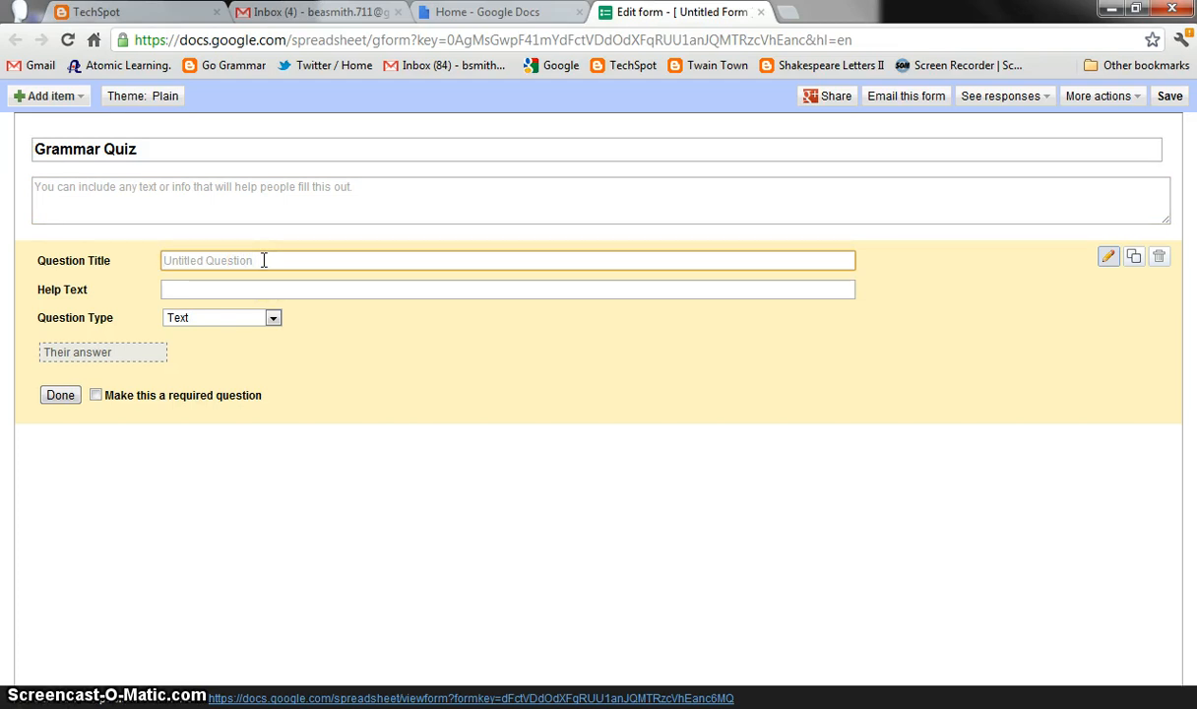
{"action": "type", "text": "In the followin"}
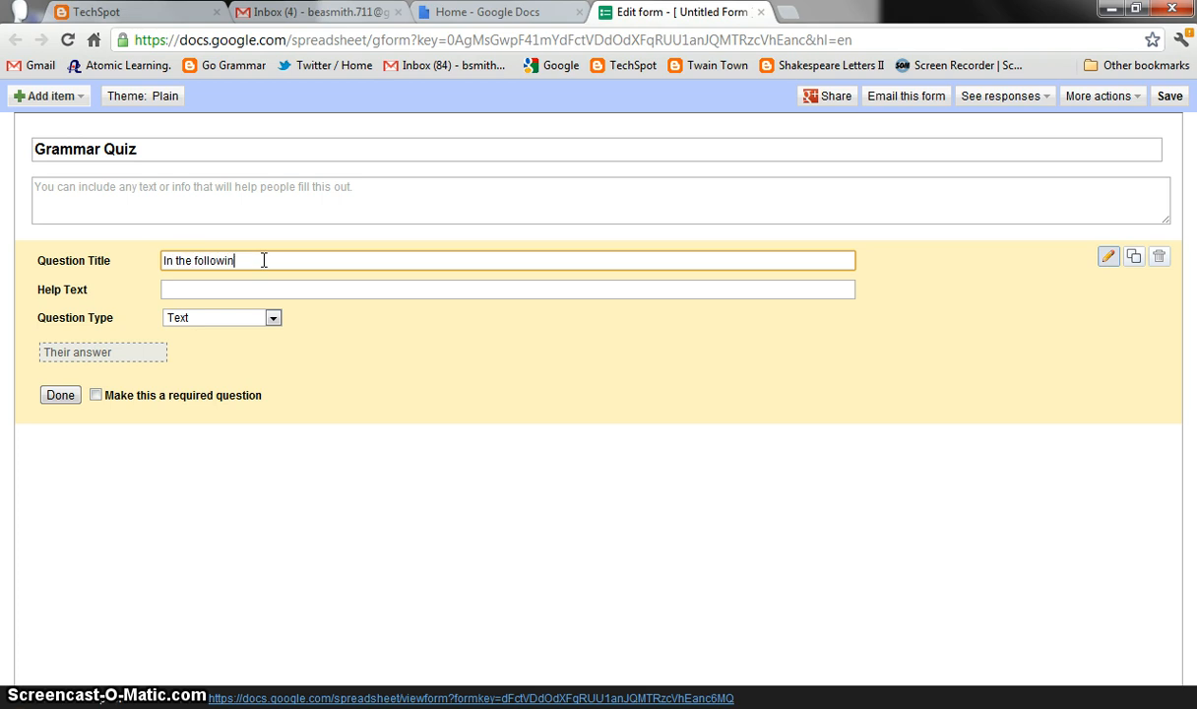
{"action": "type", "text": "g sentence, what is the verb phrase"}
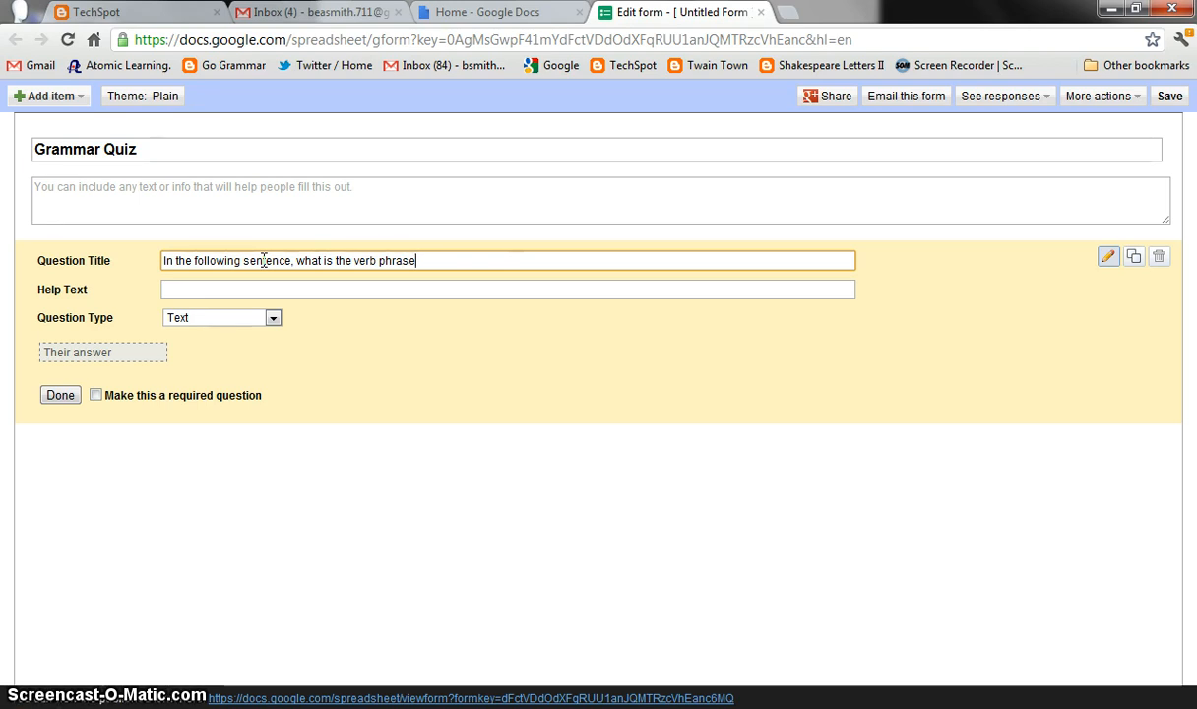
{"action": "type", "text": "?"}
Enter "My friends were cheering for the team." as the help text of the verb phrase question.
{"action": "left_click", "coordinate": [231, 288]}
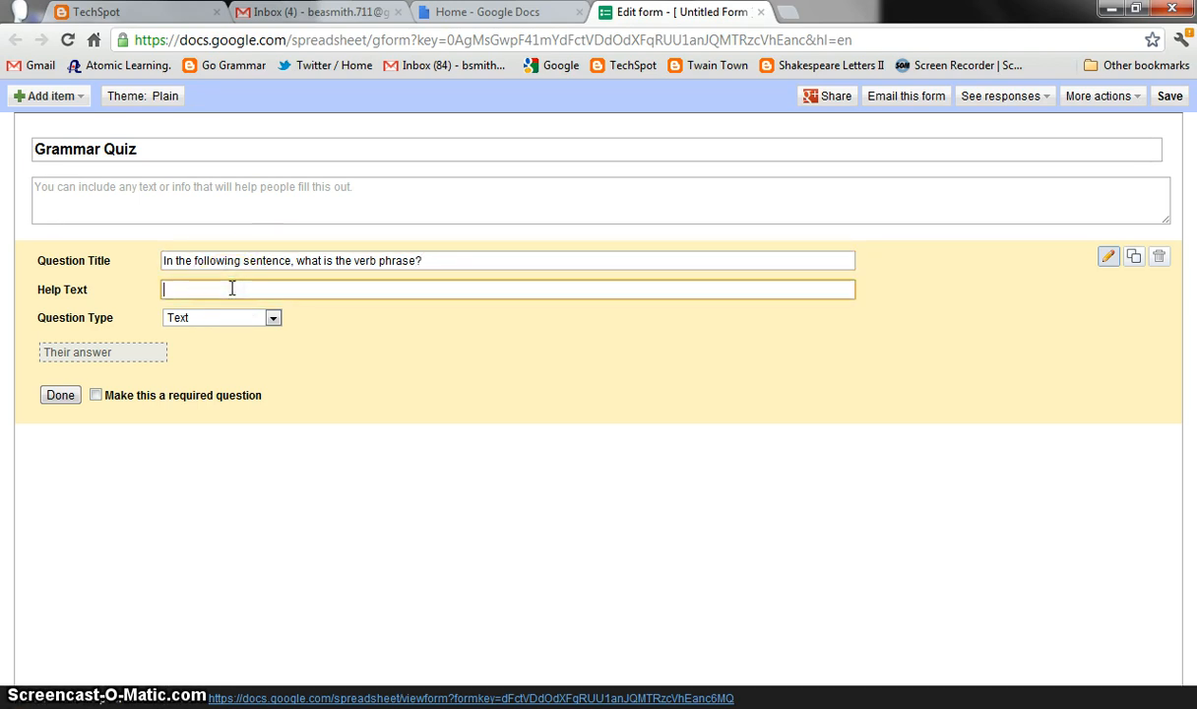
{"action": "type", "text": "My friends were "}
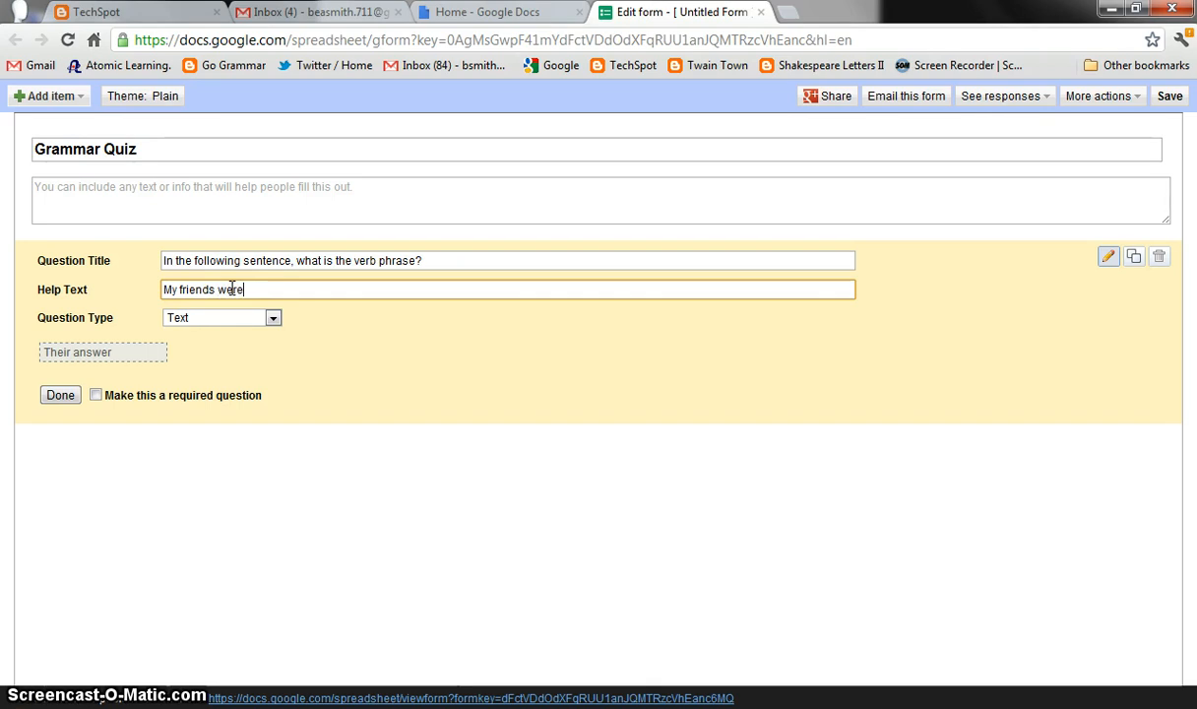
{"action": "type", "text": "cheeri"}
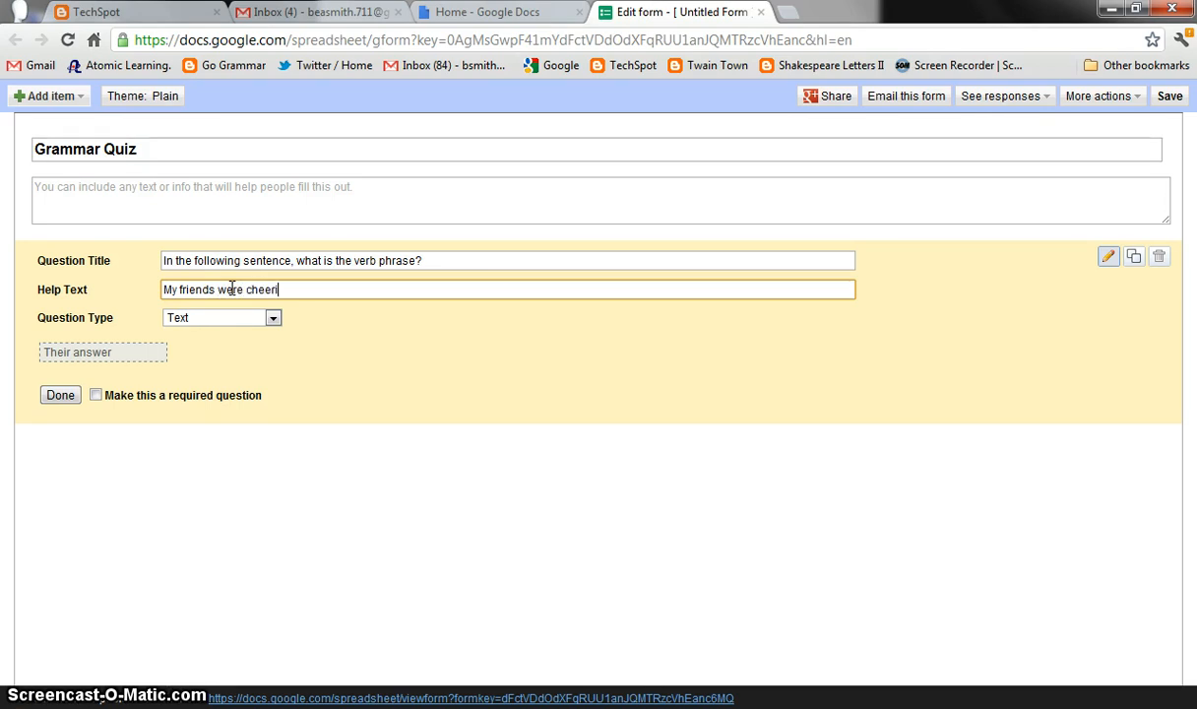
{"action": "type", "text": "ng for the team."}
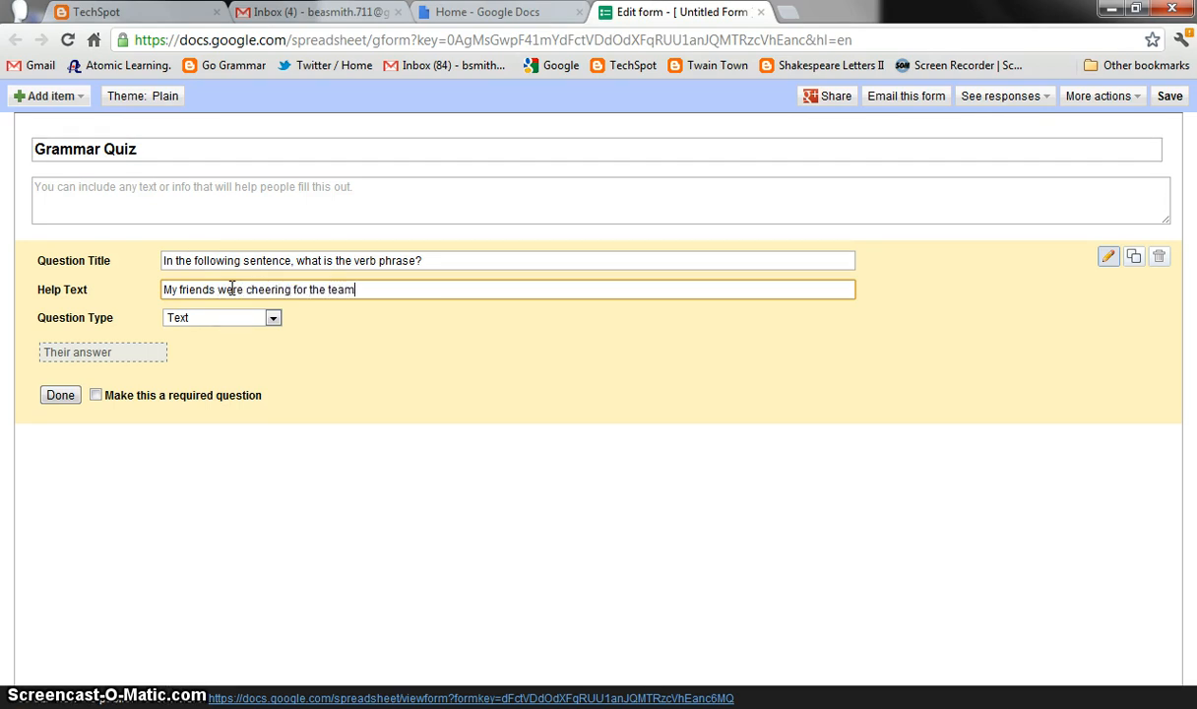
Keep Text as the verb phrase question's type, make it a required question and finish editing it.
{"action": "left_click", "coordinate": [273, 320]}
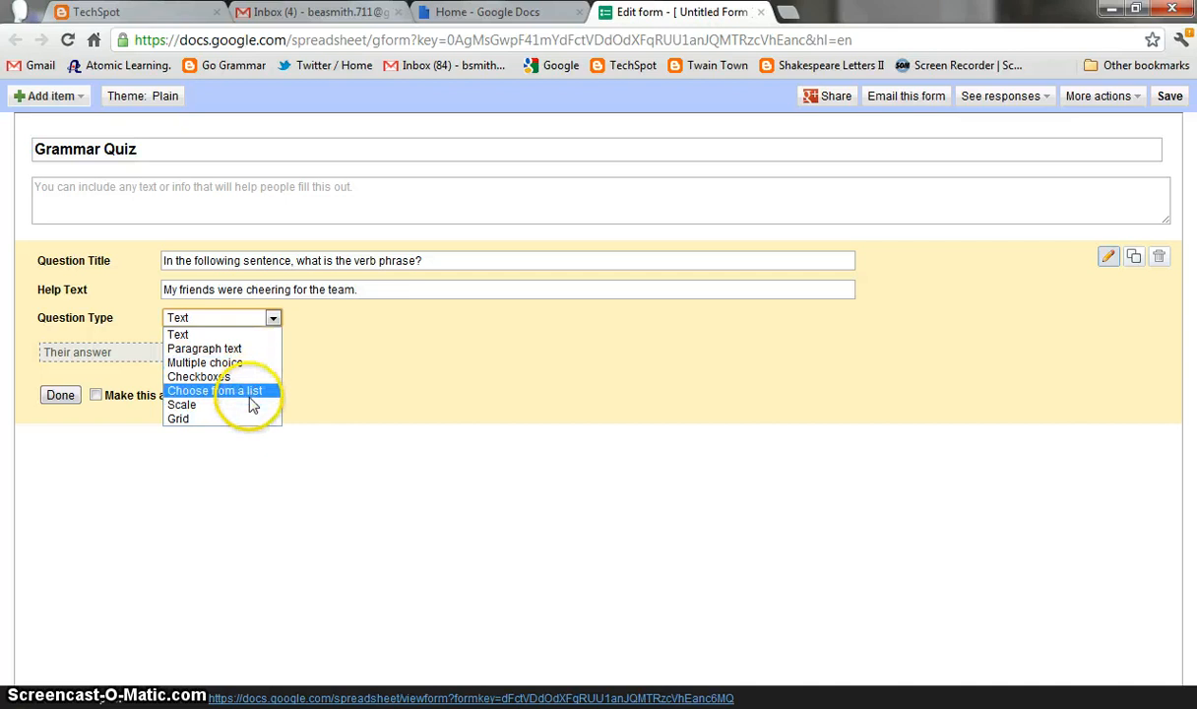
{"action": "left_click", "coordinate": [235, 333]}
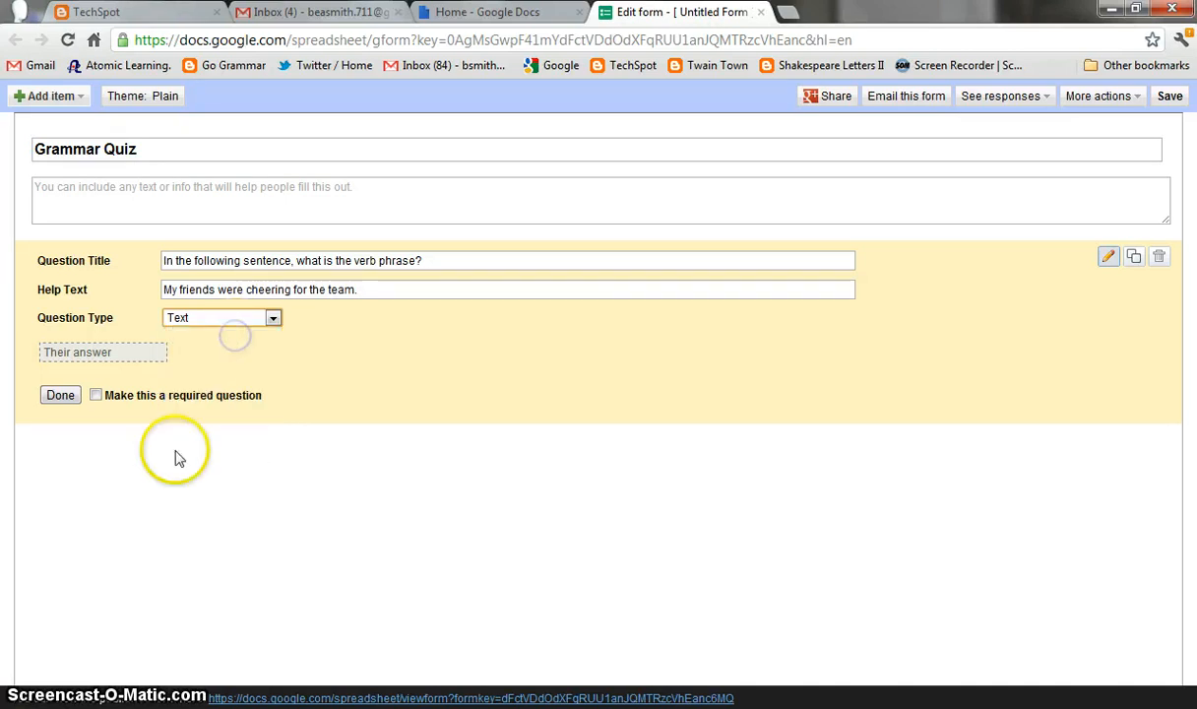
{"action": "left_click", "coordinate": [96, 395]}
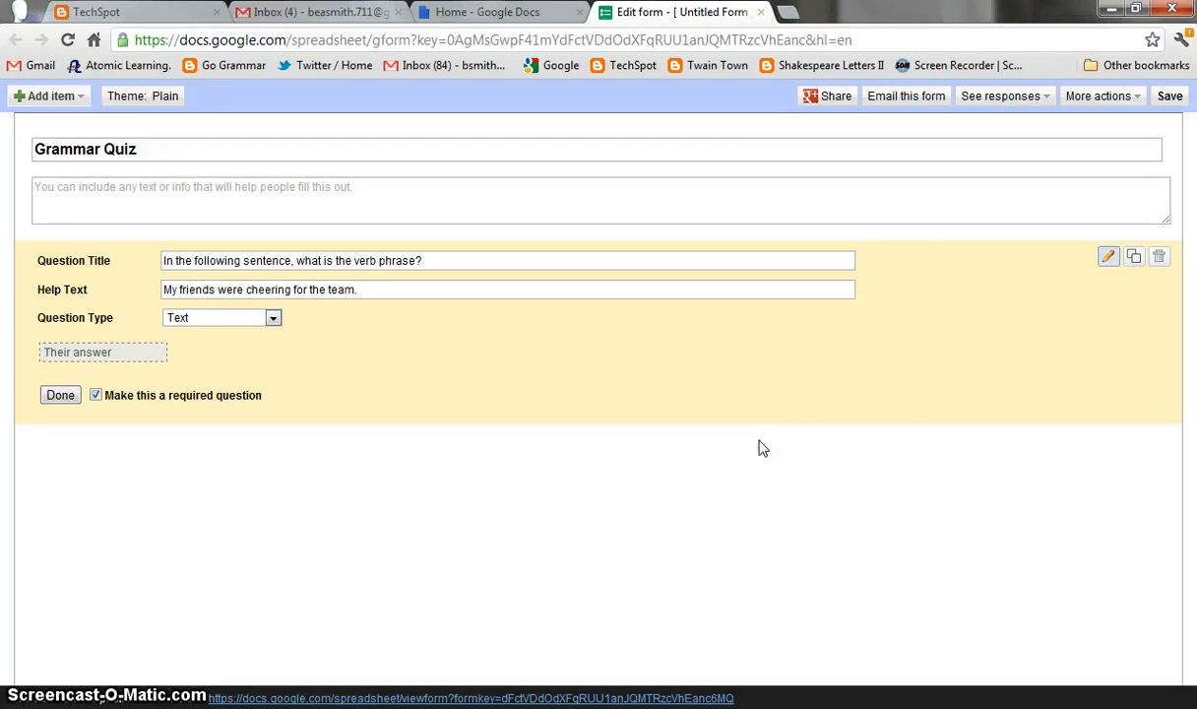
{"action": "left_click", "coordinate": [60, 396]}
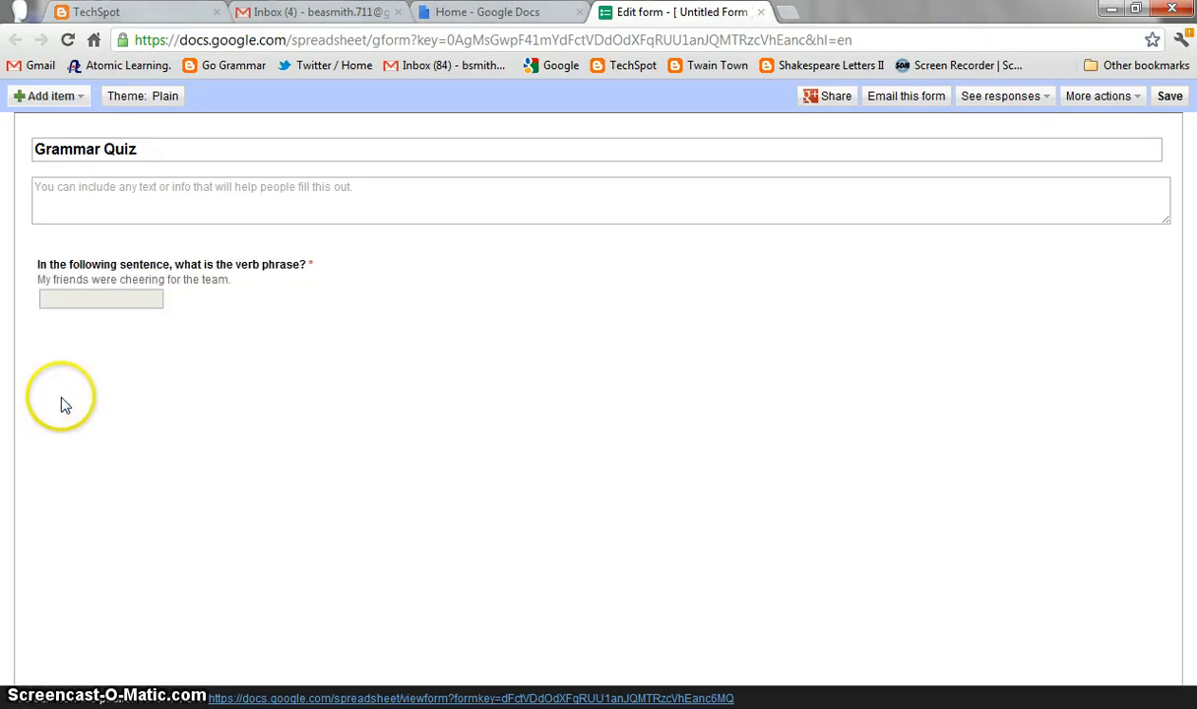
Add a paragraph text question below the verb phrase question.
{"action": "left_click", "coordinate": [37, 103]}
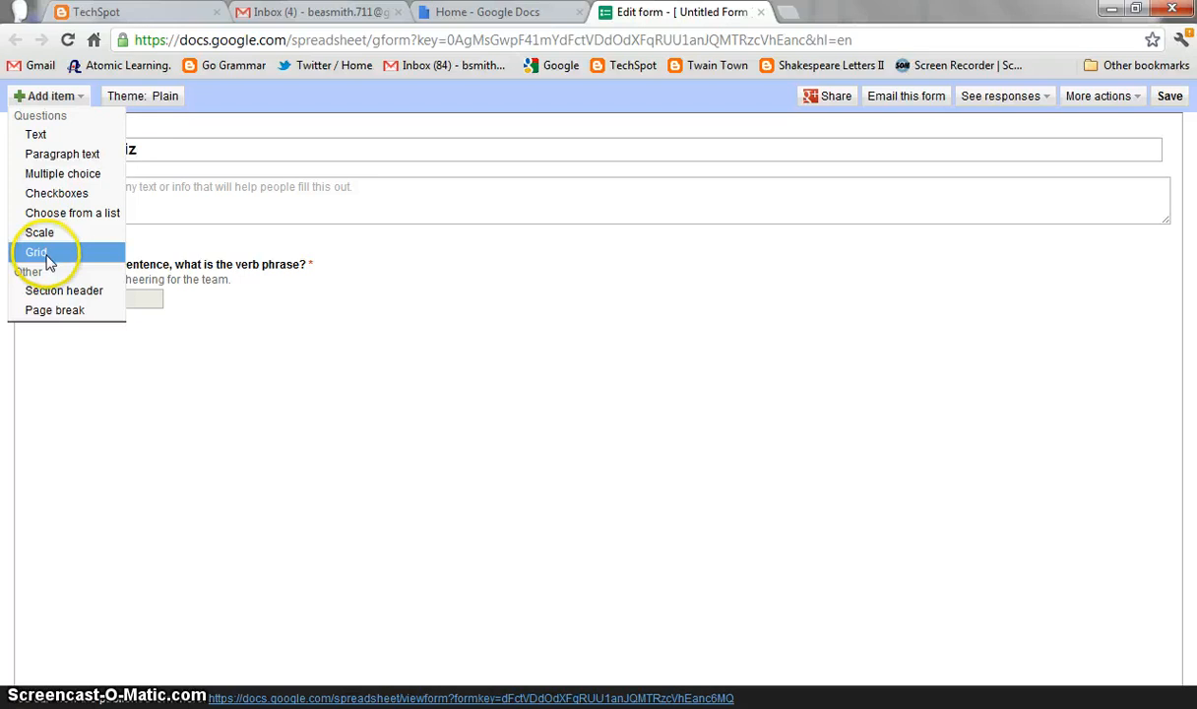
{"action": "left_click", "coordinate": [49, 154]}
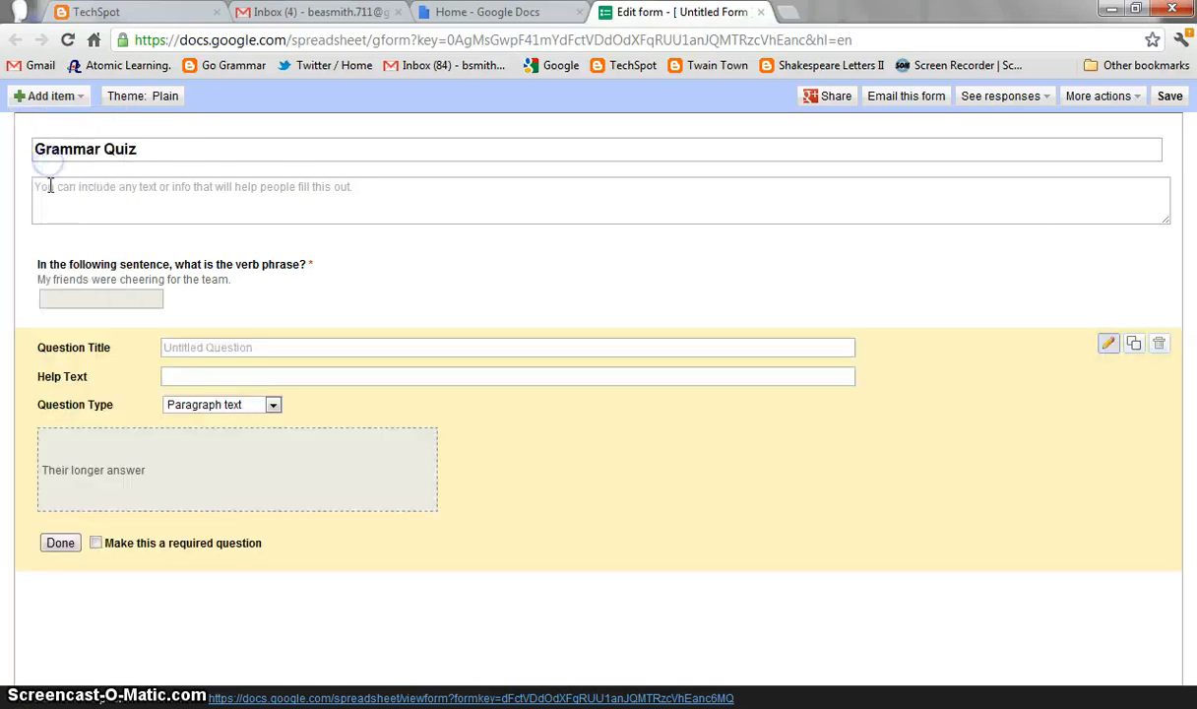
{"action": "left_click", "coordinate": [266, 348]}
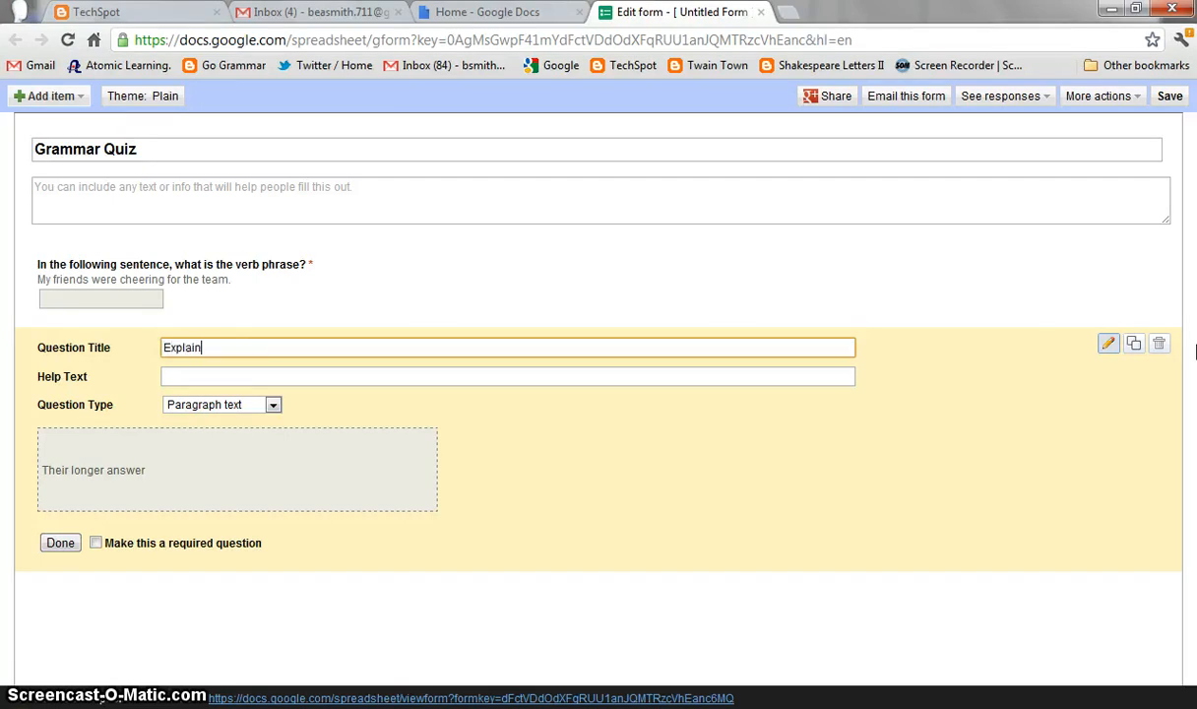
{"action": "key", "text": "BackSpace"}
{"action": "key", "text": "BackSpace"}
{"action": "key", "text": "BackSpace"}
{"action": "key", "text": "BackSpace"}
{"action": "key", "text": "BackSpace"}
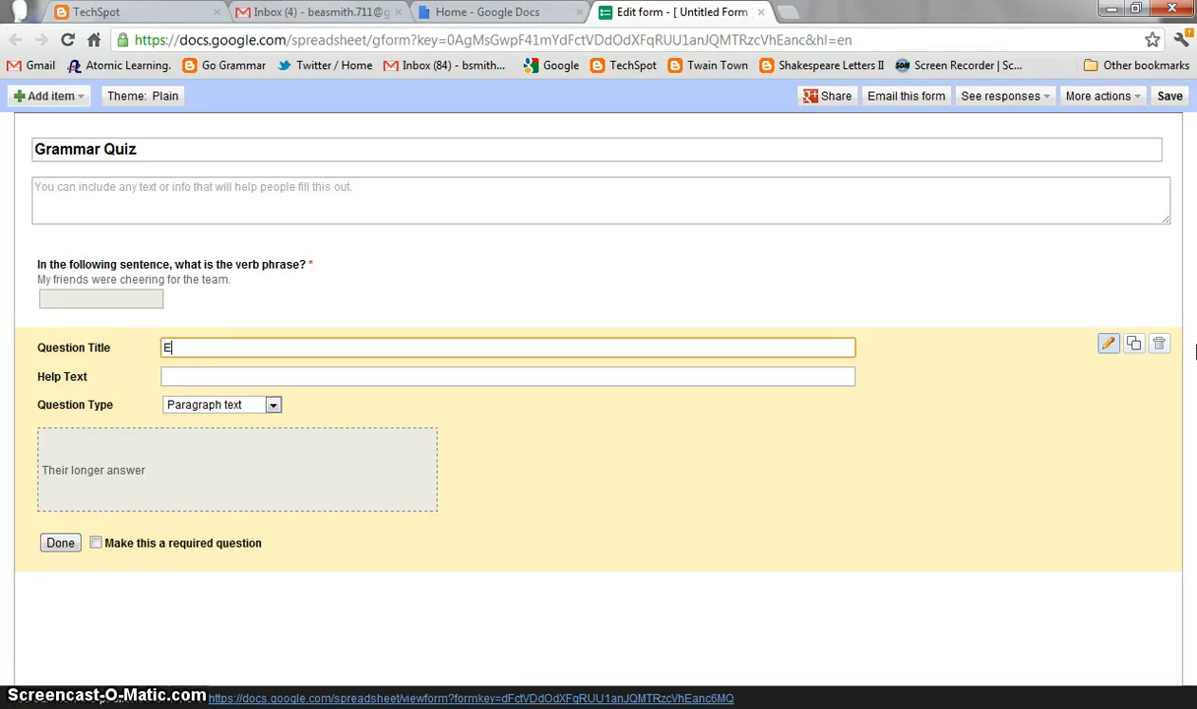
{"action": "type", "text": "Discuss thr"}
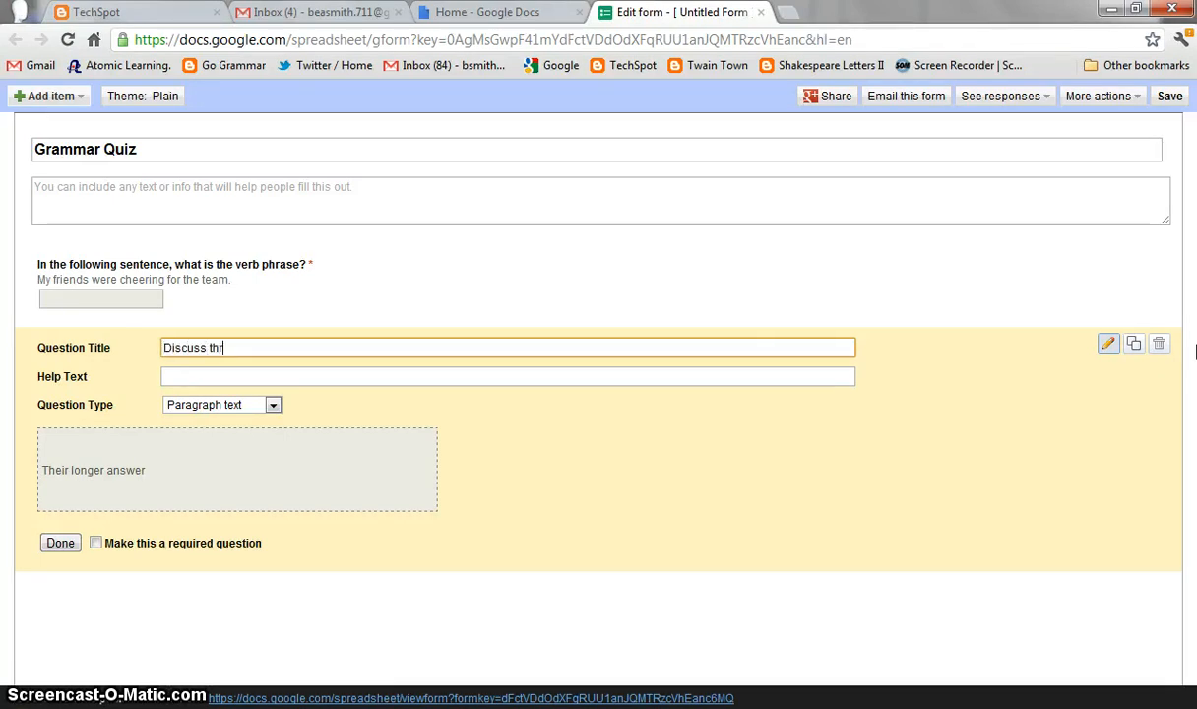
{"action": "type", "text": "ee"}
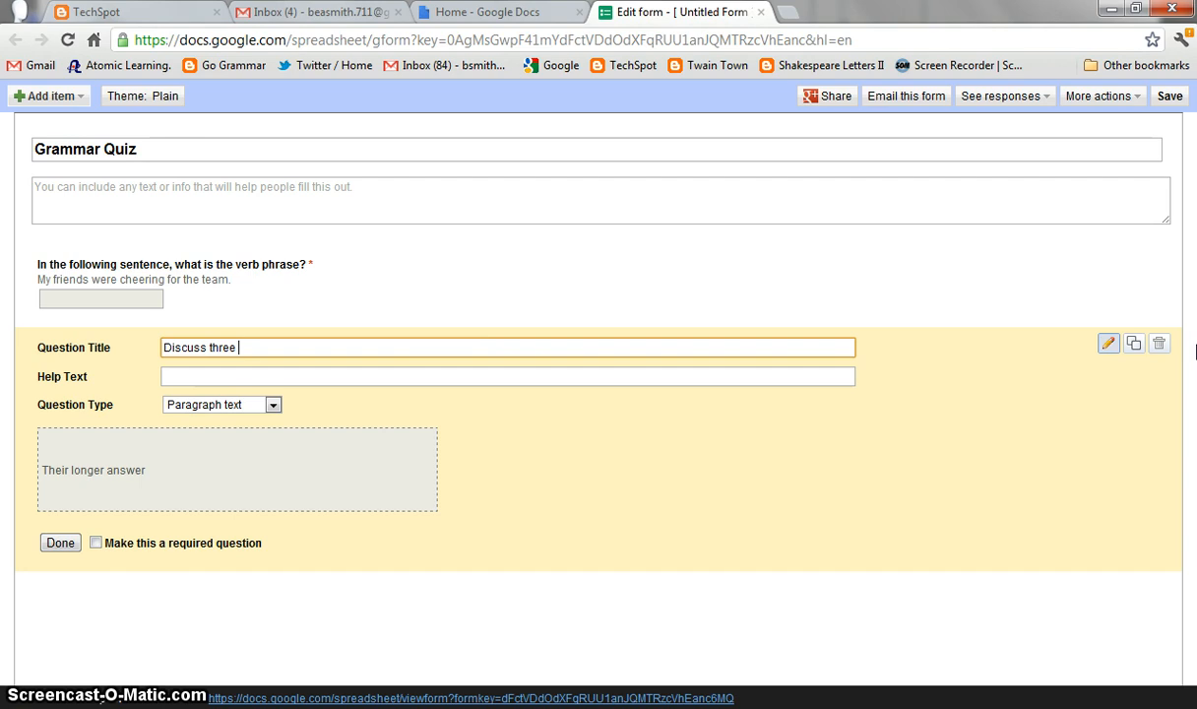
{"action": "key", "text": "BackSpace"}
{"action": "key", "text": "BackSpace"}
{"action": "key", "text": "BackSpace"}
{"action": "key", "text": "BackSpace"}
{"action": "key", "text": "BackSpace"}
Title the paragraph question "Name three ways Tom changes in The Adventures of Tom Sawyer.", make it required and finish editing it.
{"action": "type", "text": "Name"}
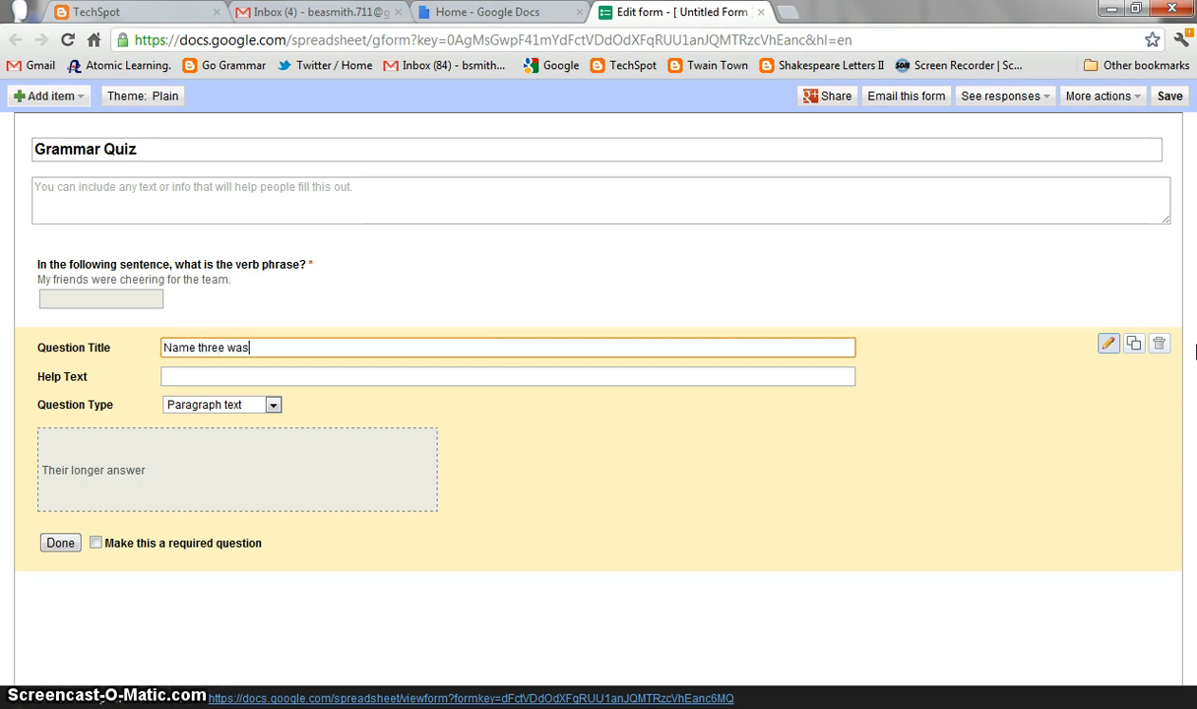
{"action": "type", "text": " three ways Tom "}
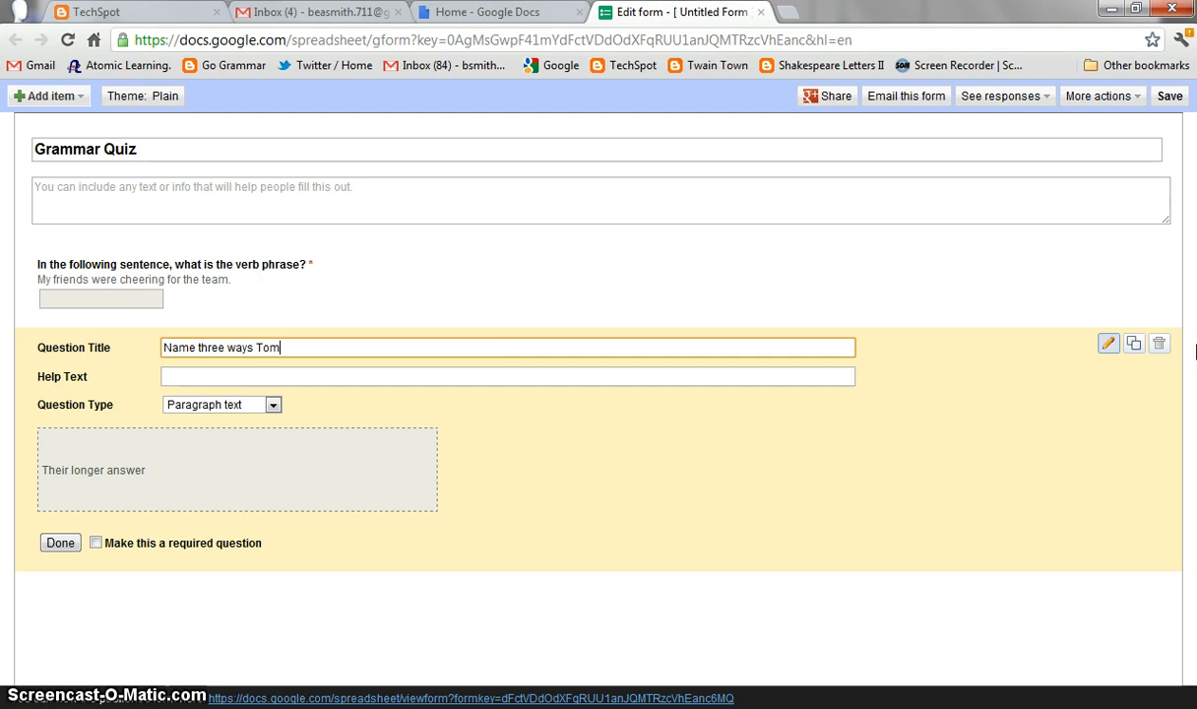
{"action": "type", "text": "chan"}
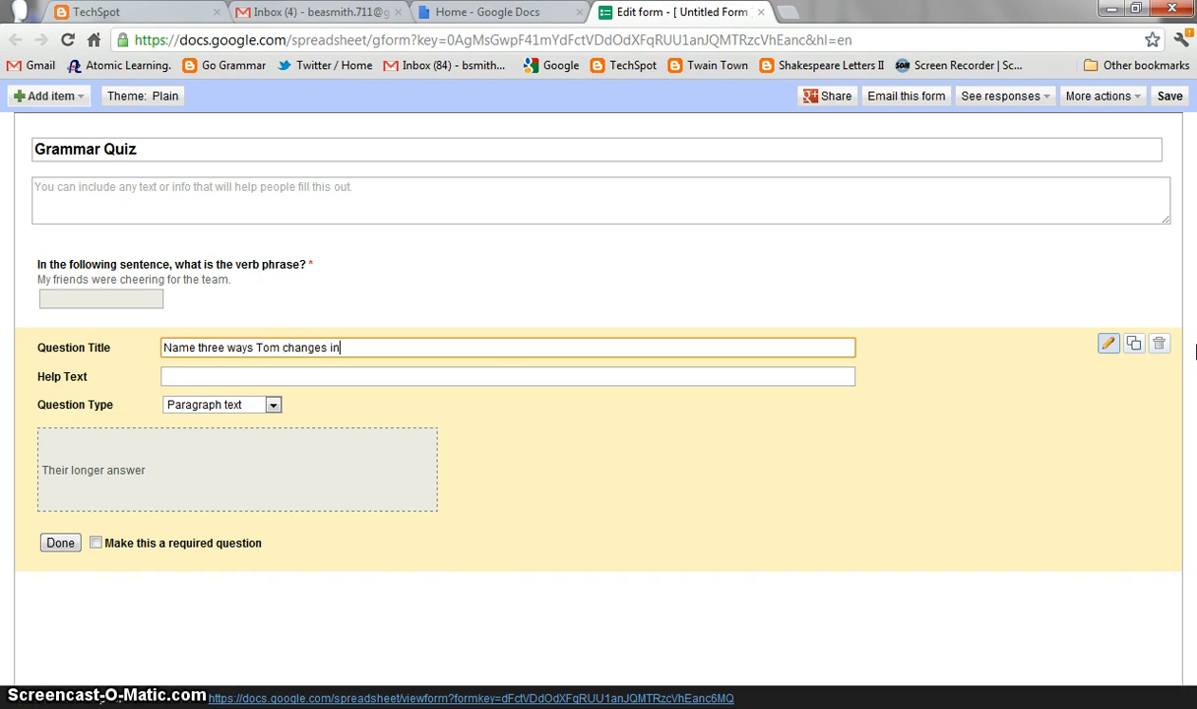
{"action": "type", "text": "ges in"}
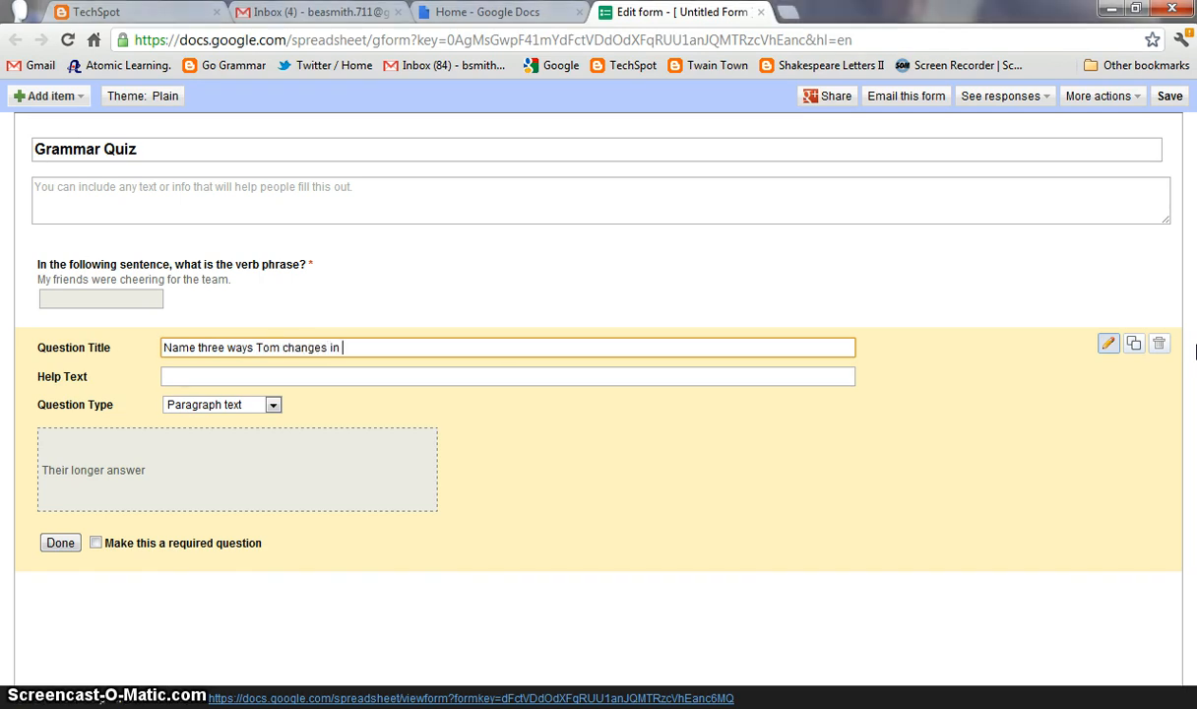
{"action": "type", "text": " The Advent"}
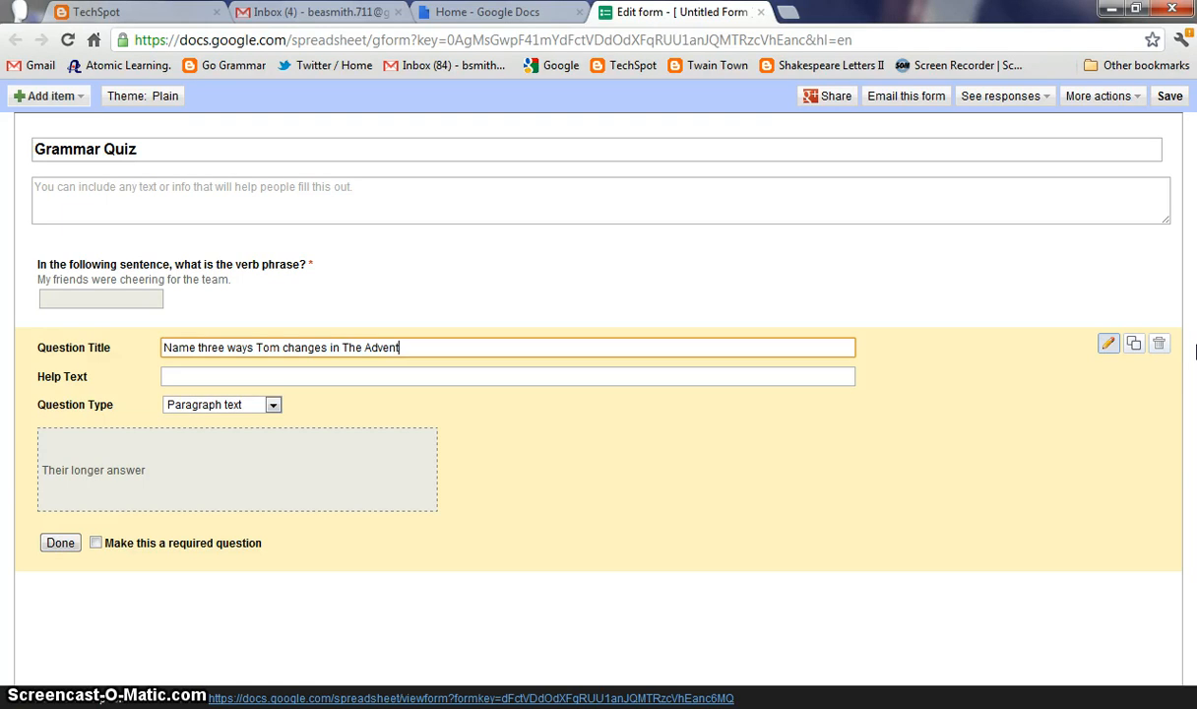
{"action": "type", "text": "ures of Tom Sawyer."}
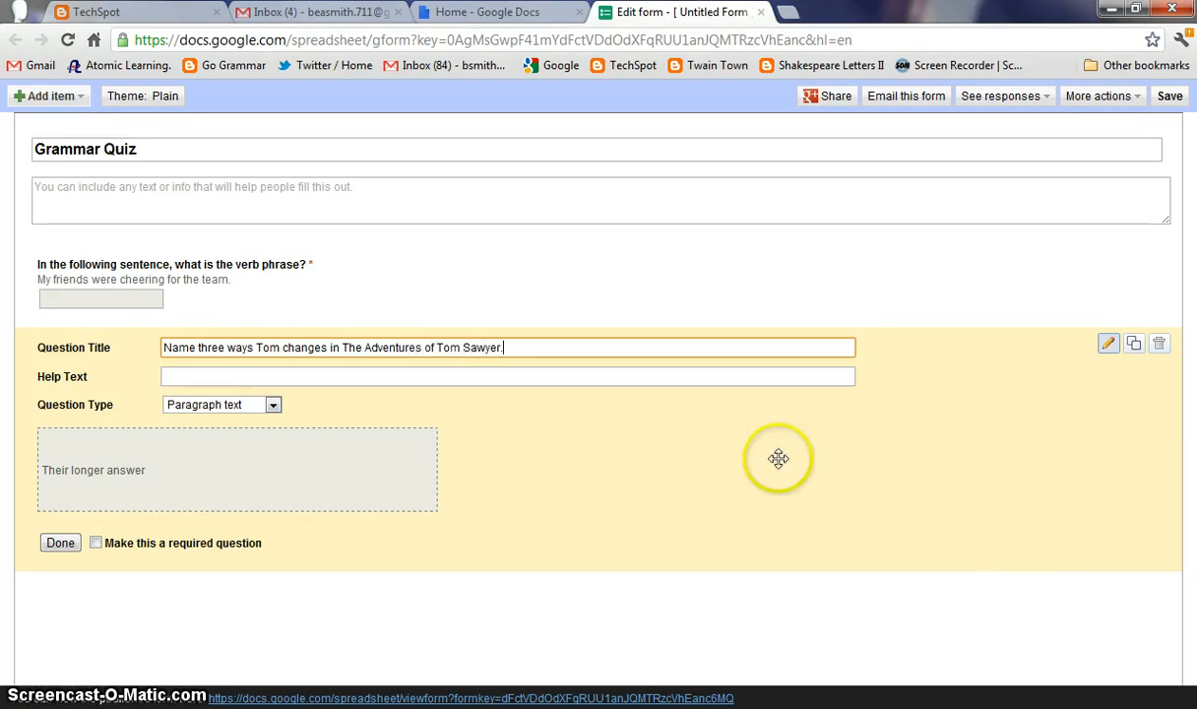
{"action": "left_click", "coordinate": [96, 544]}
{"action": "left_click", "coordinate": [61, 544]}
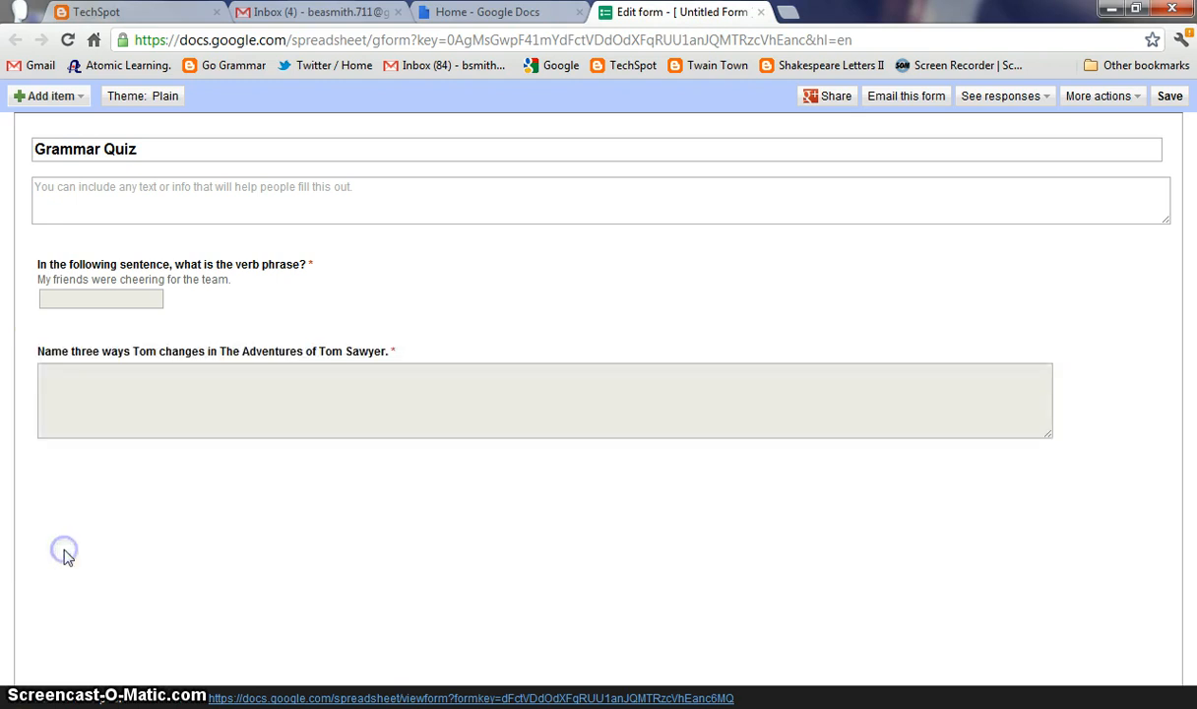
Add a multiple choice question titled "What is the subject in the following sentence." below the paragraph question.
{"action": "left_click", "coordinate": [44, 96]}
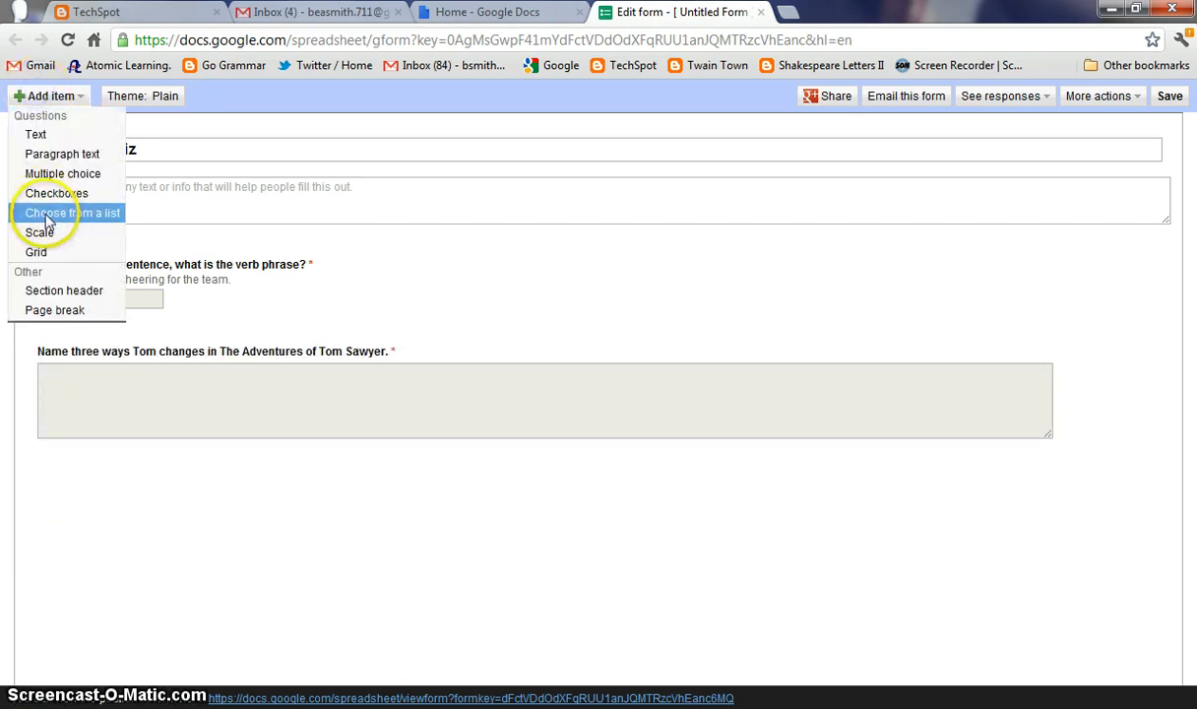
{"action": "left_click", "coordinate": [54, 174]}
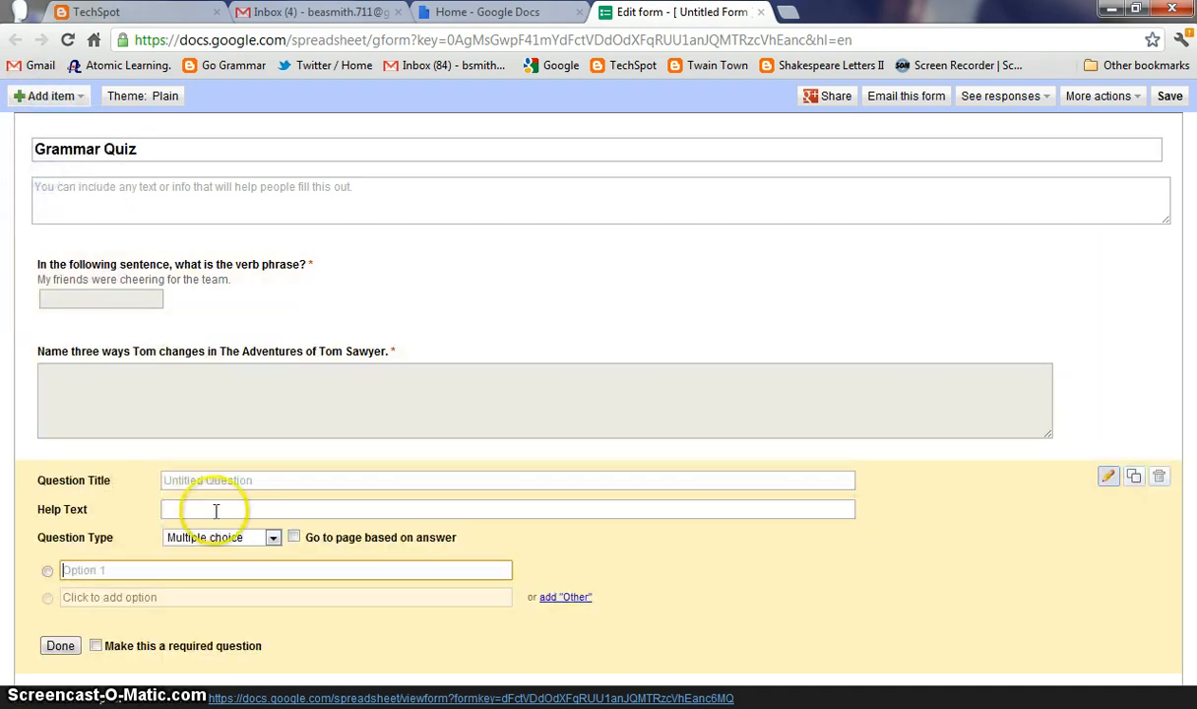
{"action": "left_click", "coordinate": [228, 481]}
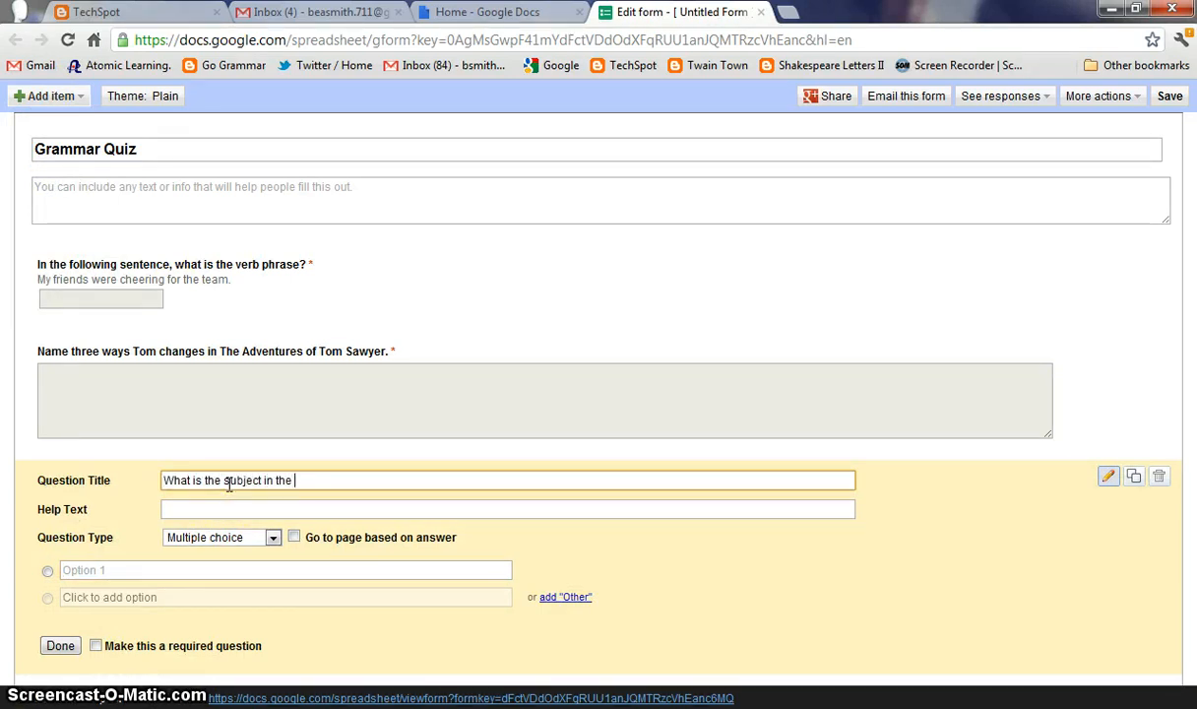
{"action": "type", "text": "What is the subject in the following sentence."}
Enter "Three of my friends were going to the game." as the help text of the subject question.
{"action": "left_click", "coordinate": [213, 505]}
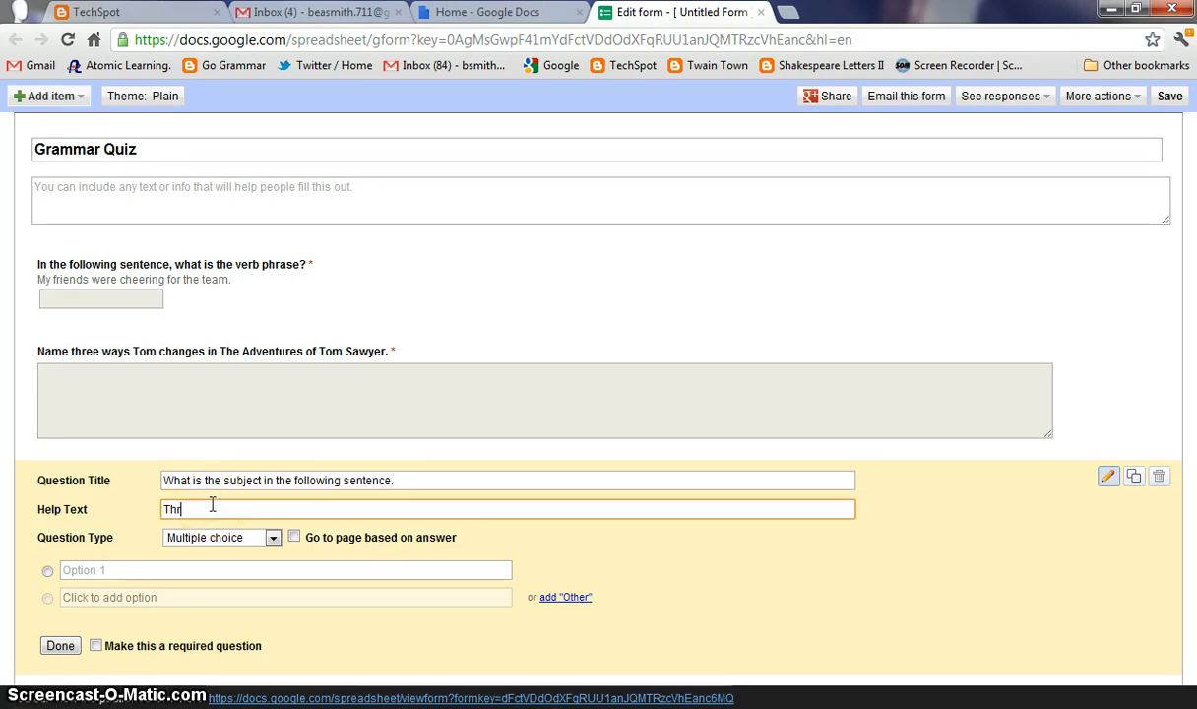
{"action": "type", "text": "Three of my fr"}
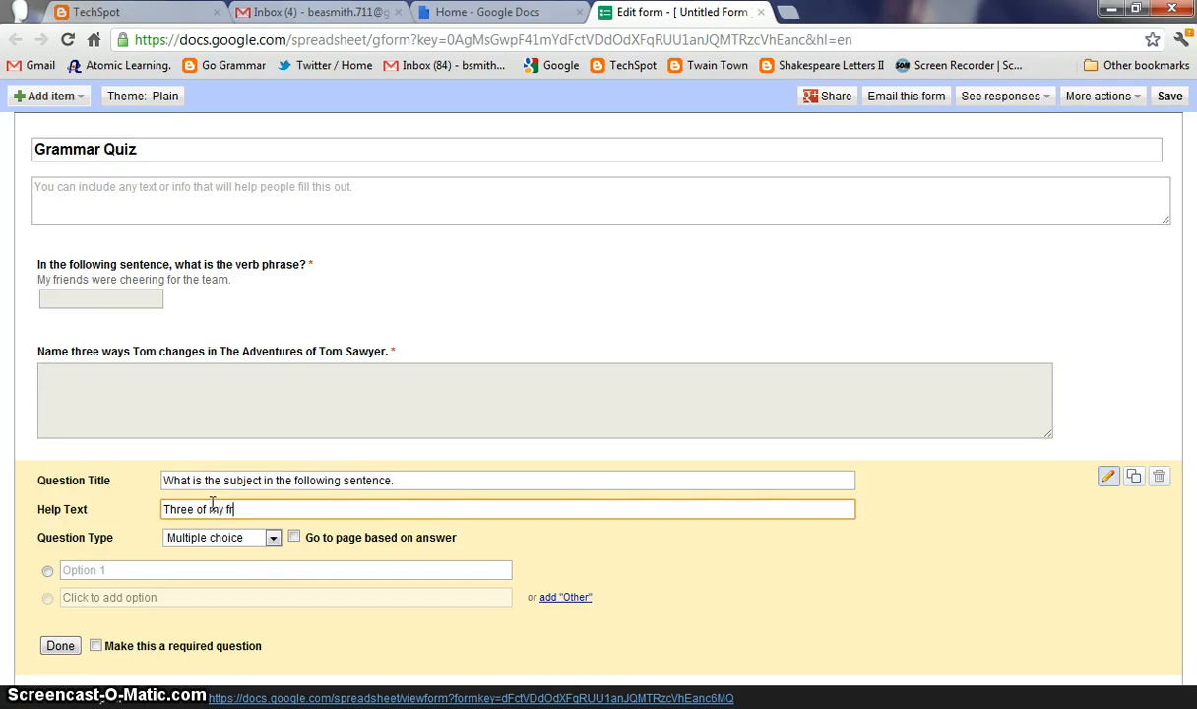
{"action": "type", "text": "iends were go"}
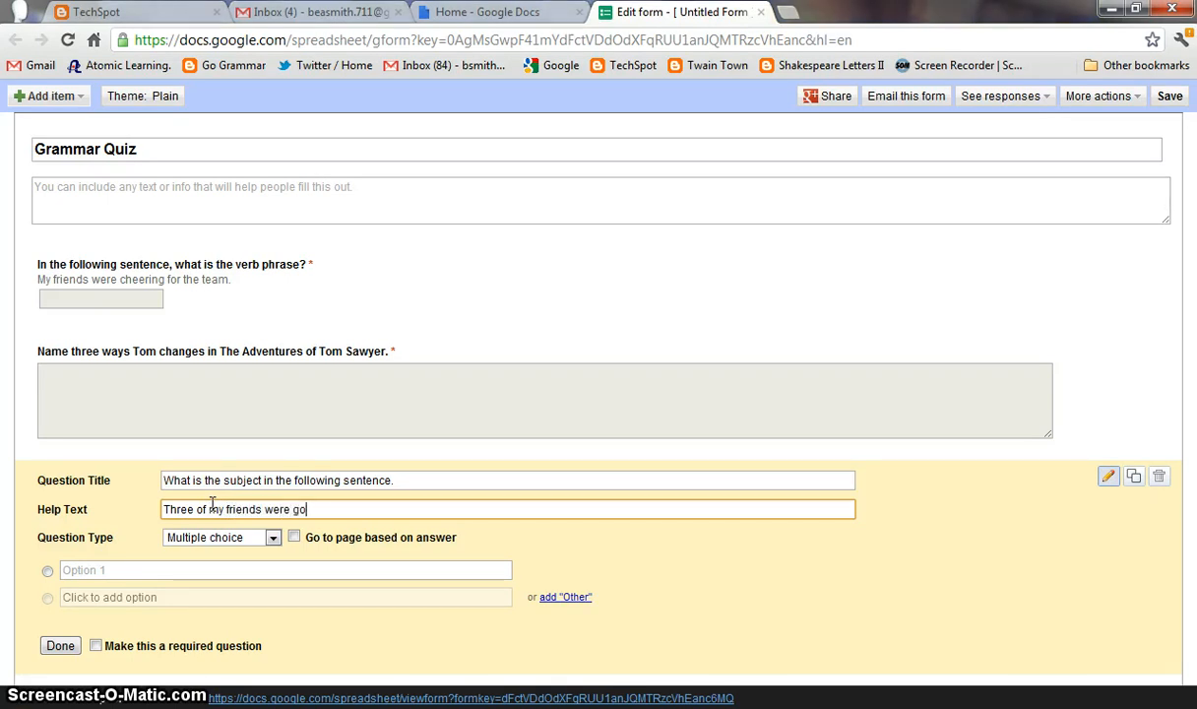
{"action": "type", "text": "ing to the game."}
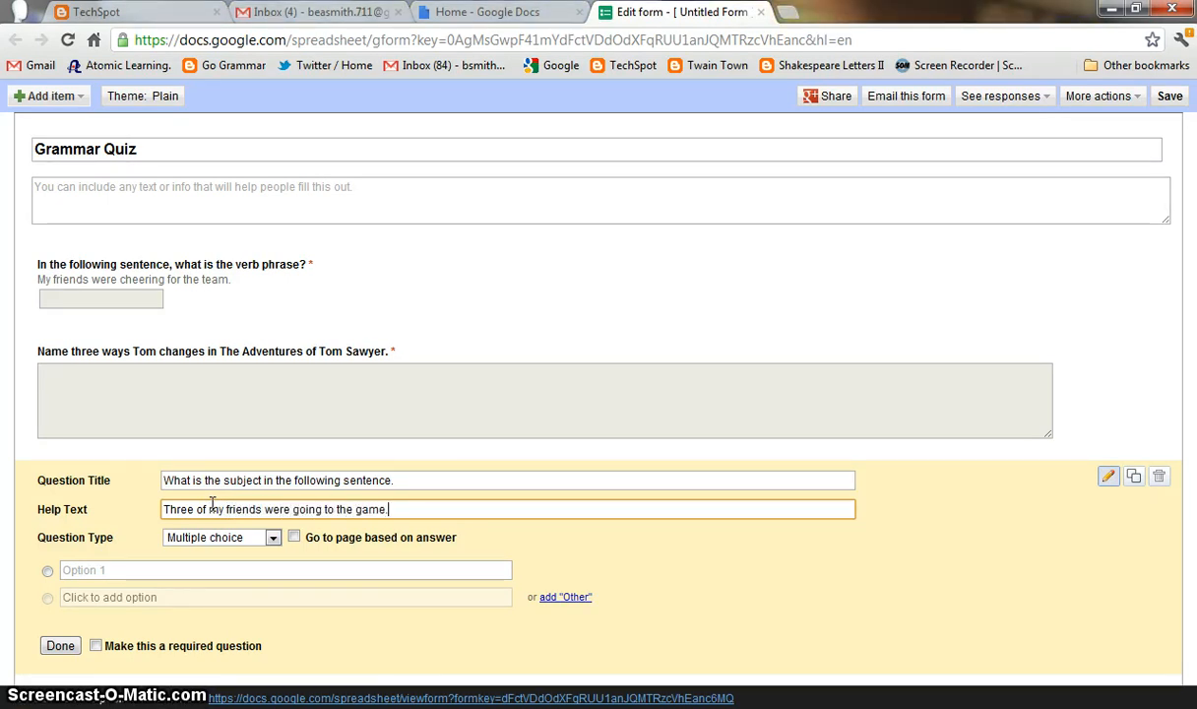
Give the subject question the options friends, three and game, and finish it as a required question.
{"action": "left_click", "coordinate": [111, 570]}
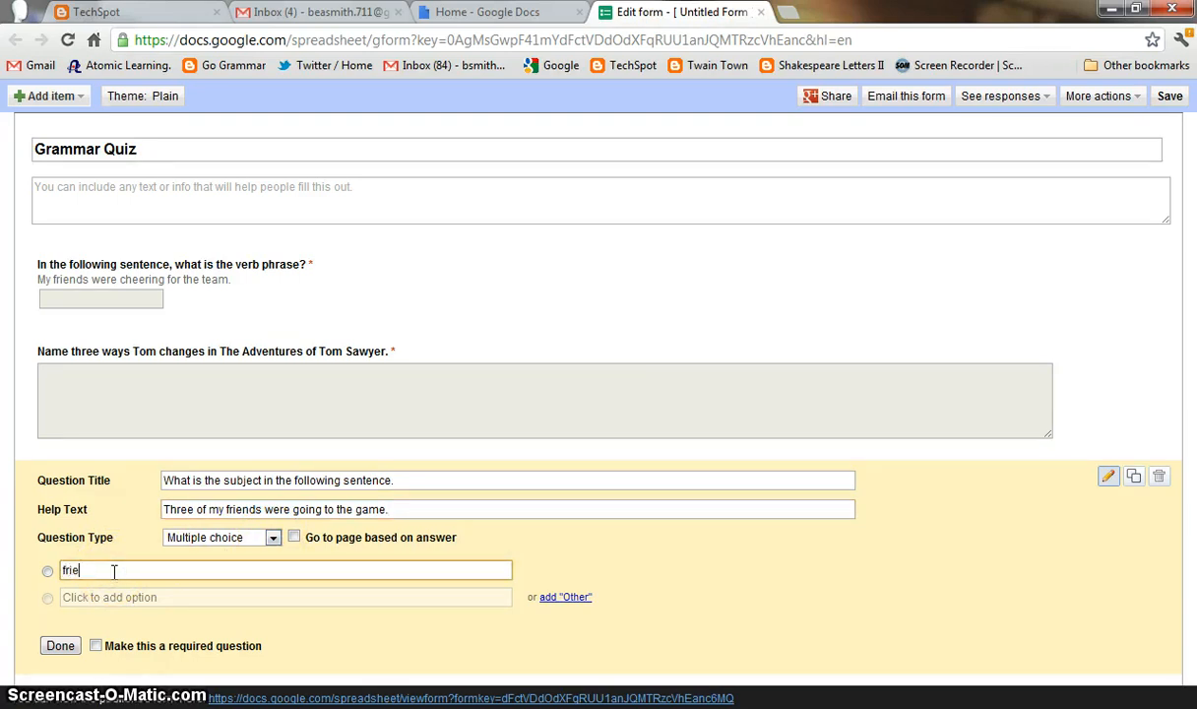
{"action": "left_click", "coordinate": [187, 597]}
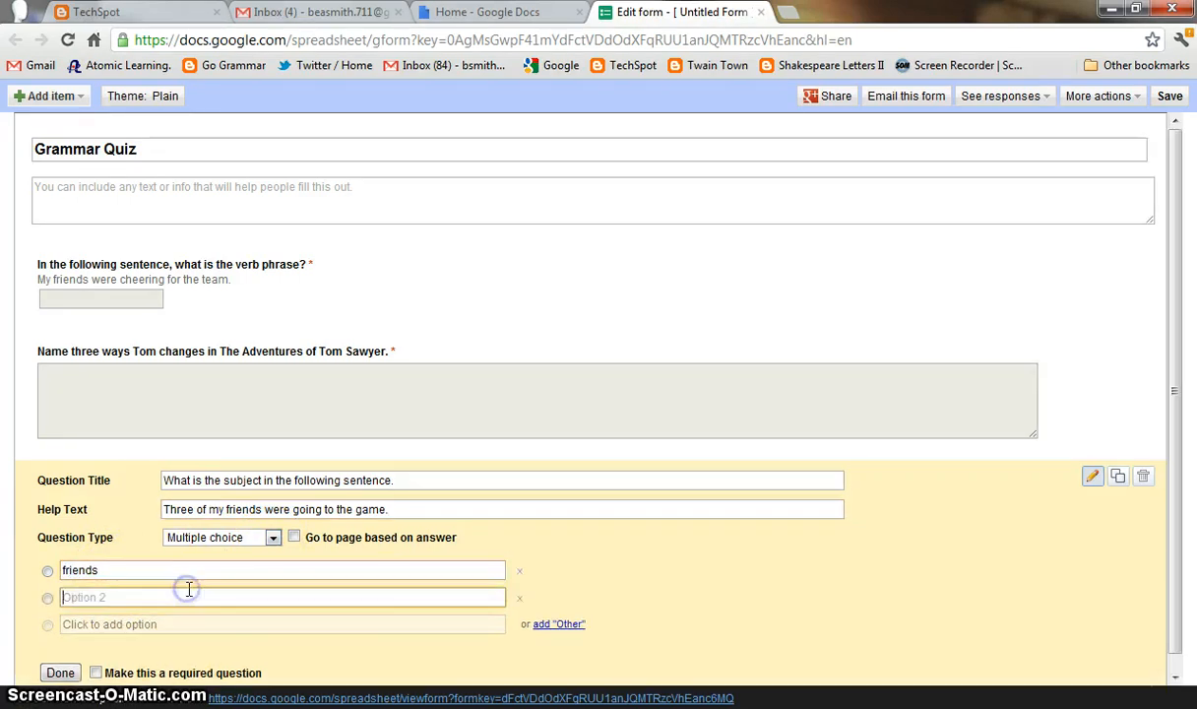
{"action": "type", "text": "three"}
{"action": "left_click", "coordinate": [172, 624]}
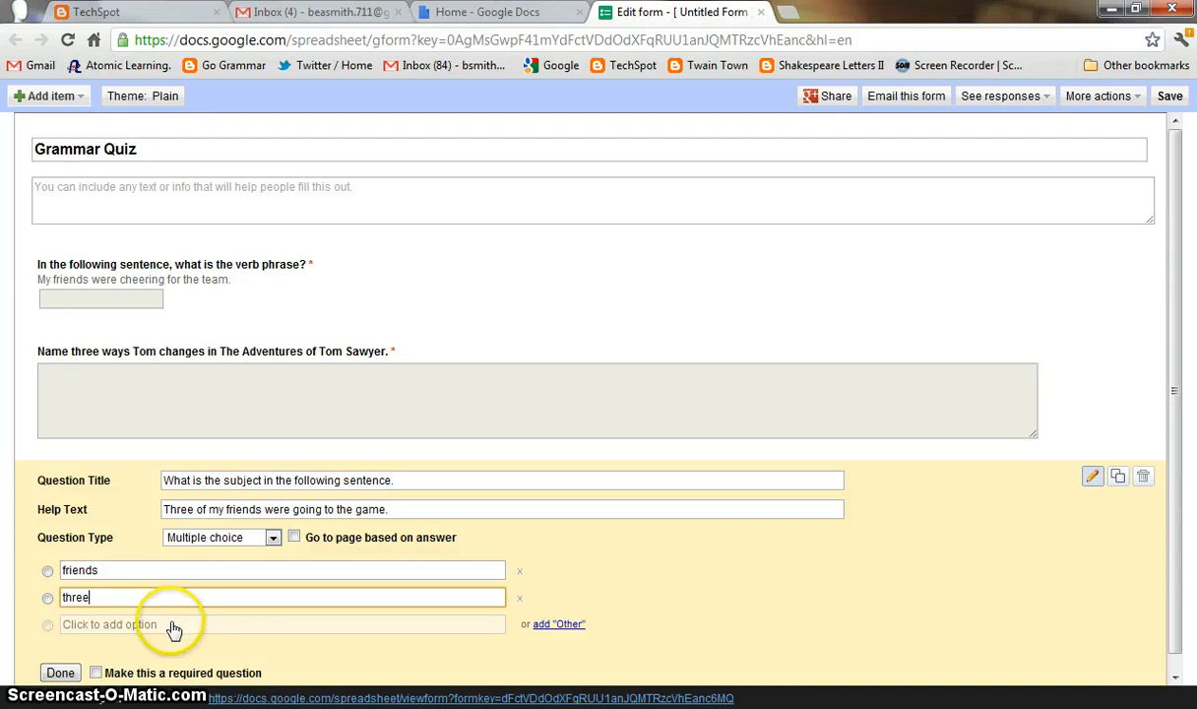
{"action": "type", "text": "game"}
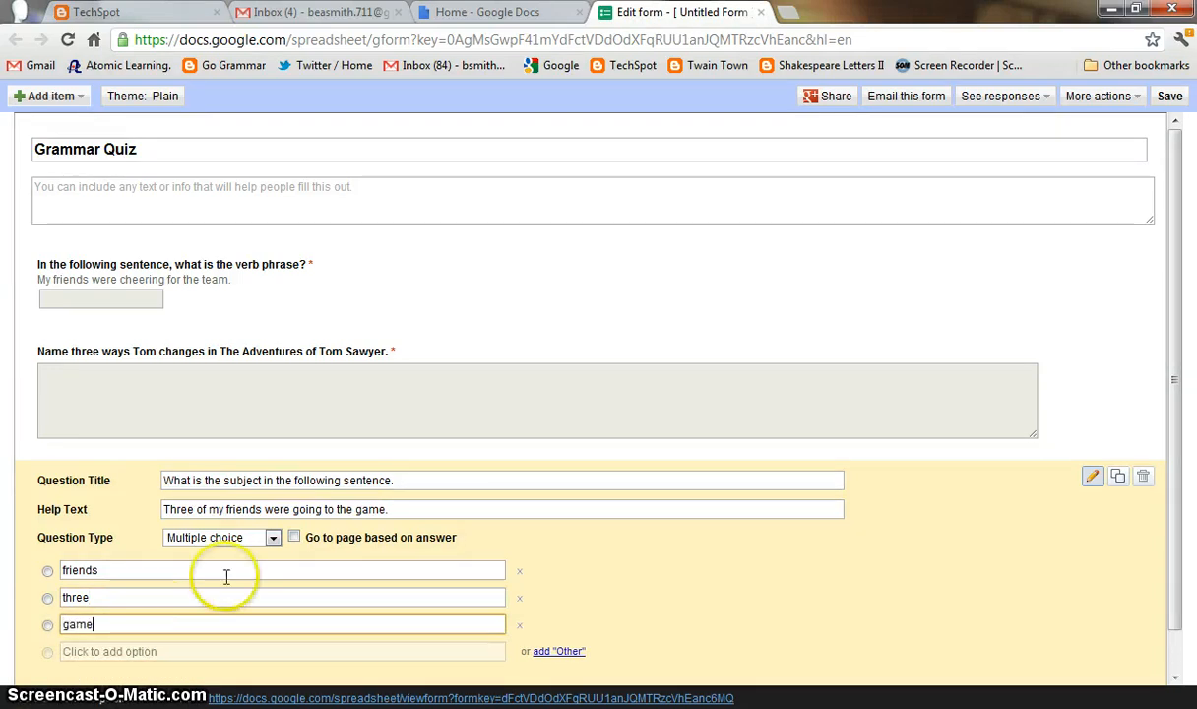
{"action": "scroll", "coordinate": [227, 575], "scroll_direction": "down", "scroll_amount": 1}
{"action": "left_click", "coordinate": [57, 660]}
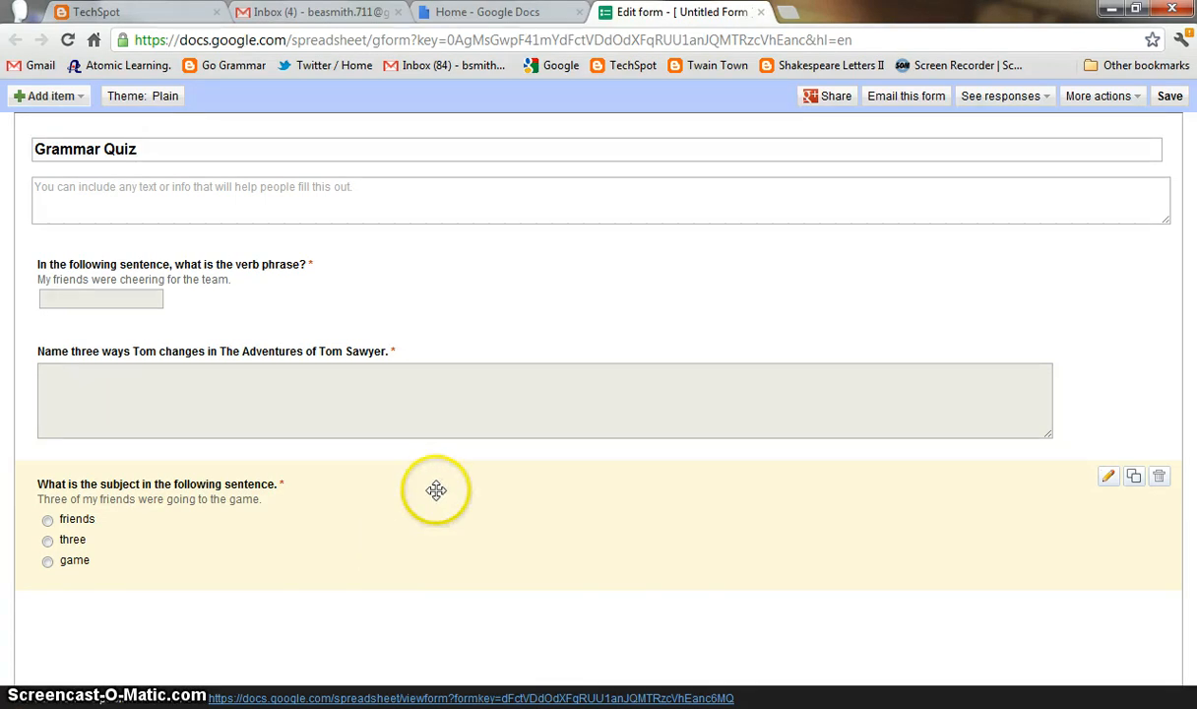
Choose the Sheep Finds Apple Tree theme from the theme gallery and apply it to the form.
{"action": "left_click", "coordinate": [133, 98]}
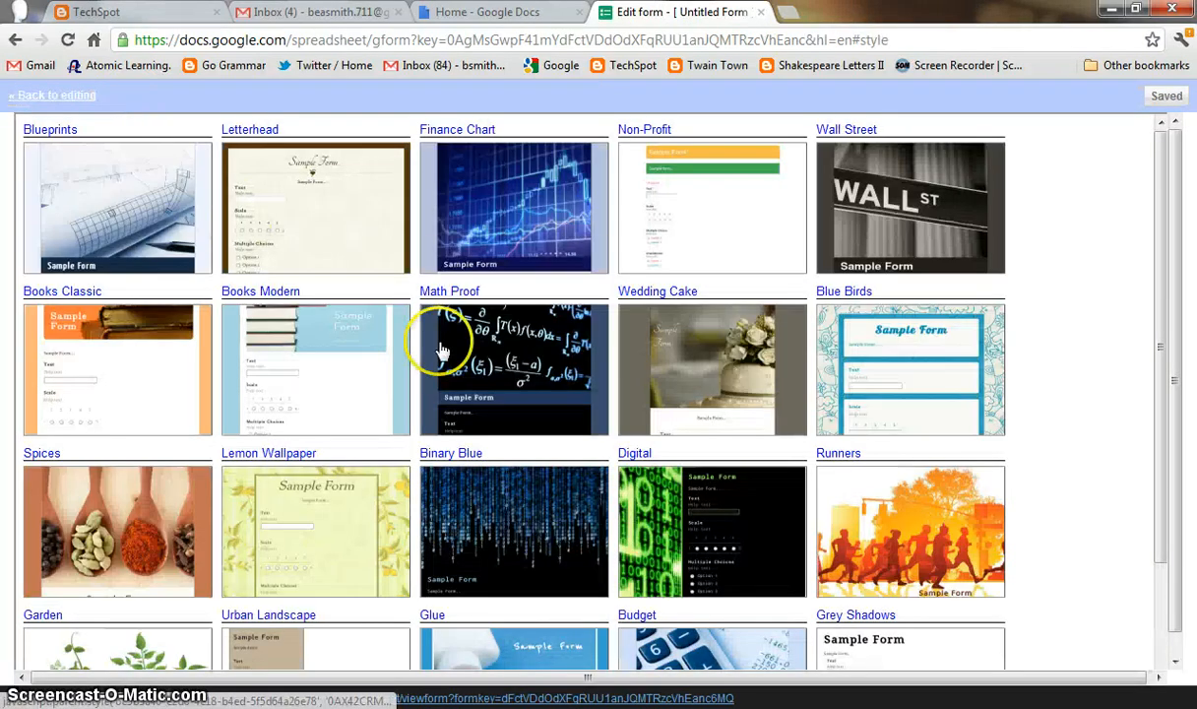
{"action": "scroll", "coordinate": [601, 360], "scroll_direction": "down", "scroll_amount": 3}
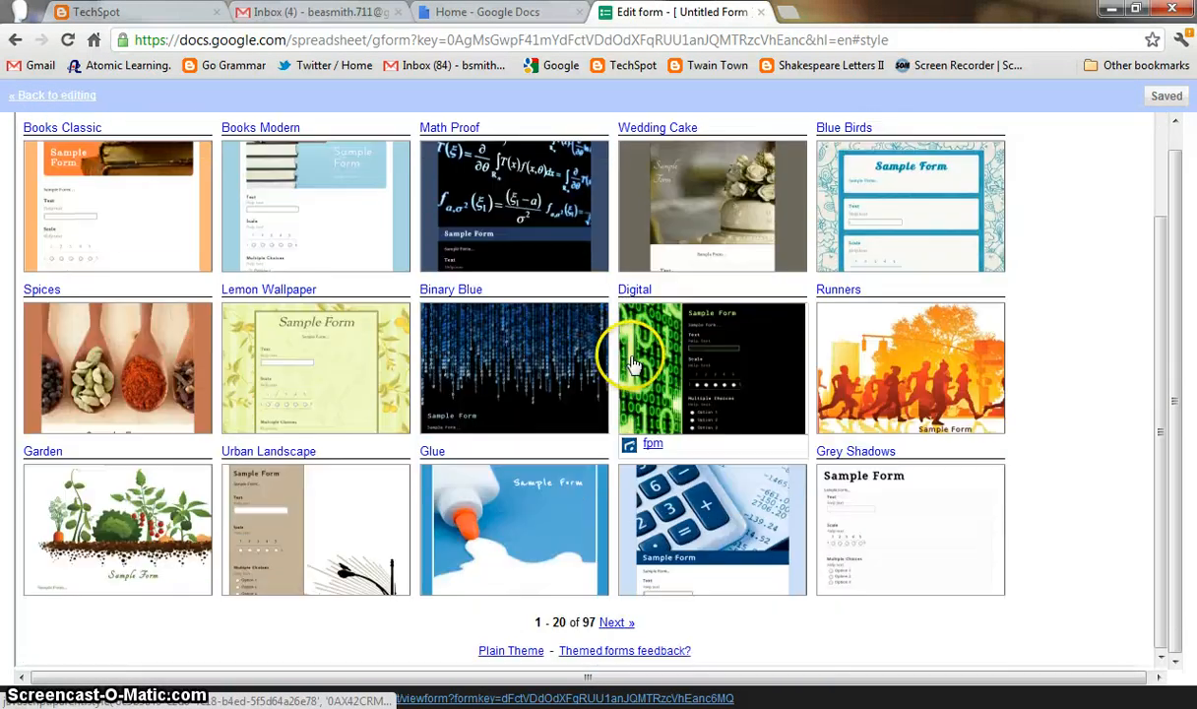
{"action": "scroll", "coordinate": [631, 379], "scroll_direction": "up", "scroll_amount": 3}
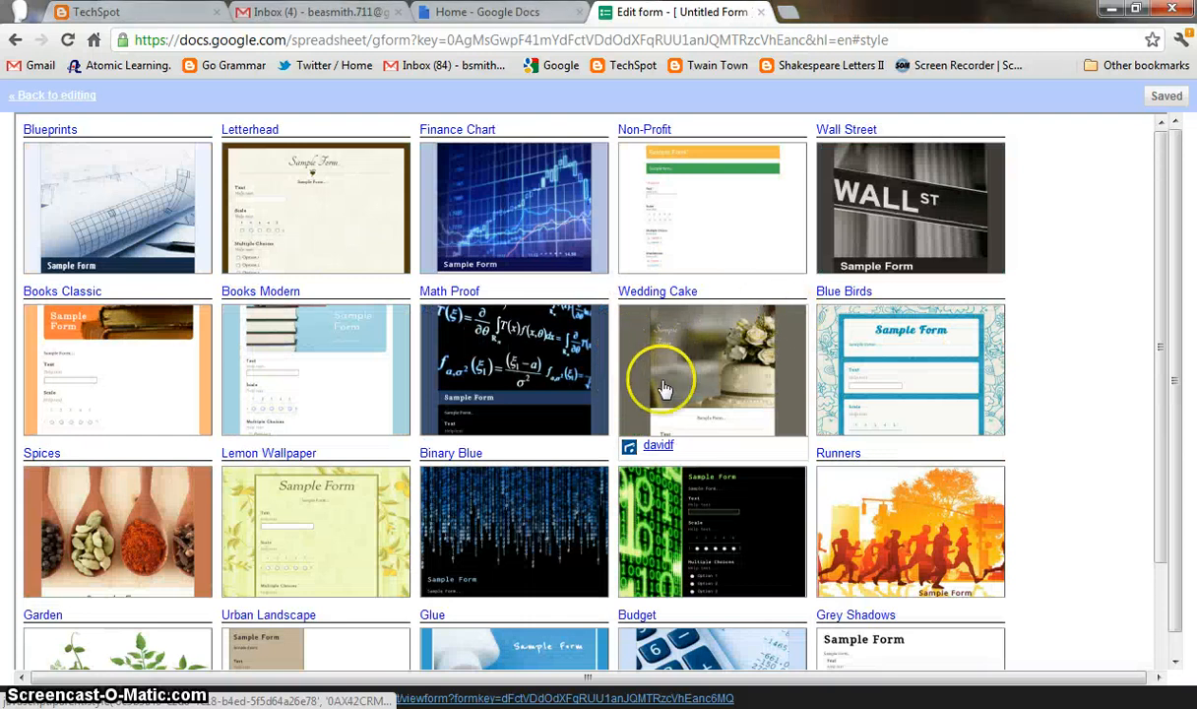
{"action": "scroll", "coordinate": [649, 394], "scroll_direction": "down", "scroll_amount": 3}
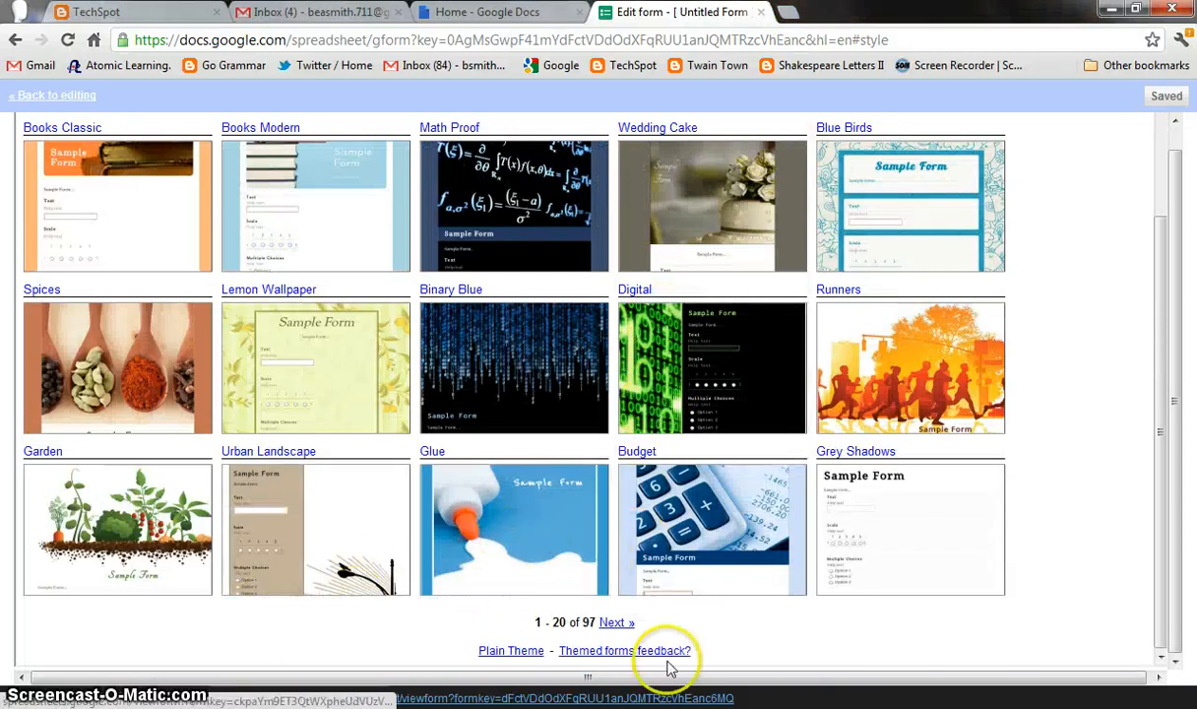
{"action": "left_click", "coordinate": [620, 625]}
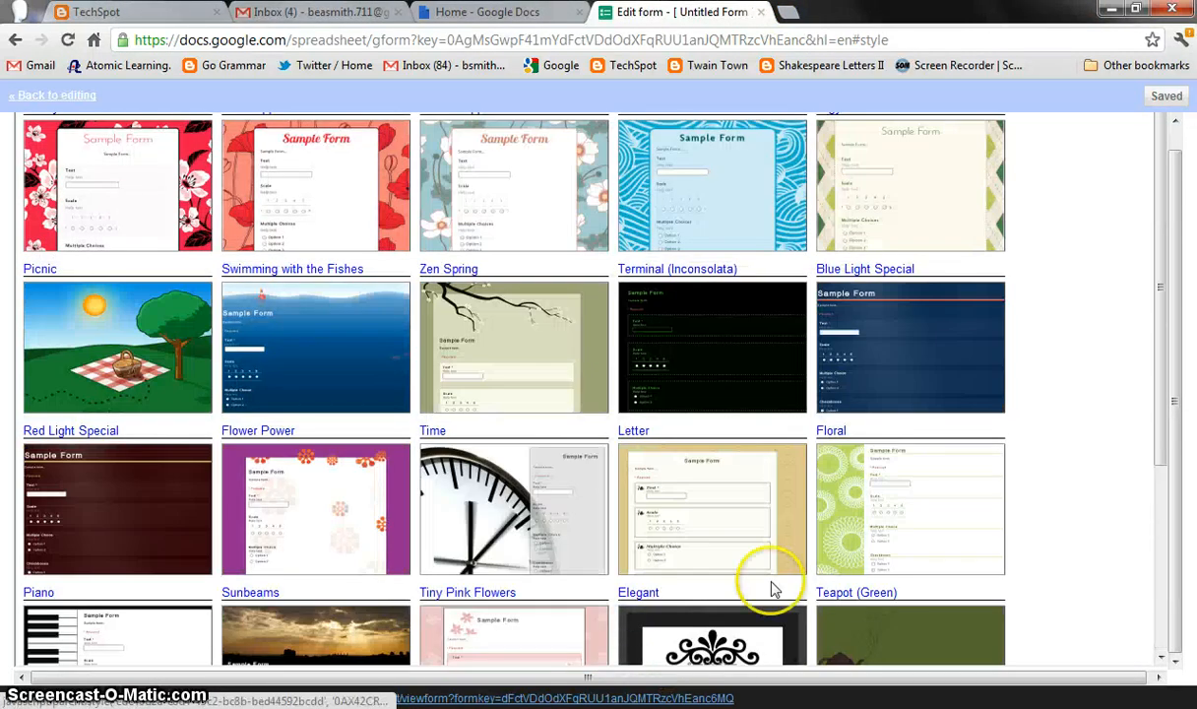
{"action": "scroll", "coordinate": [778, 580], "scroll_direction": "down", "scroll_amount": 5}
{"action": "left_click", "coordinate": [649, 475]}
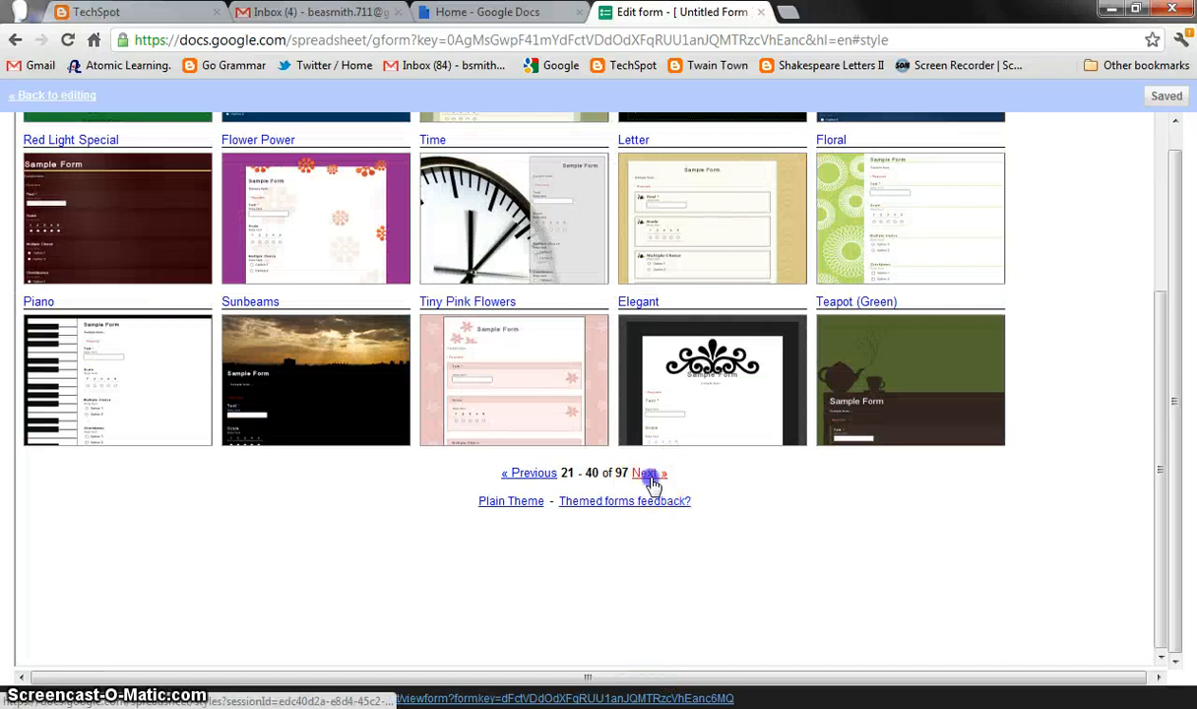
{"action": "scroll", "coordinate": [723, 475], "scroll_direction": "down", "scroll_amount": 3}
{"action": "scroll", "coordinate": [721, 472], "scroll_direction": "up", "scroll_amount": 3}
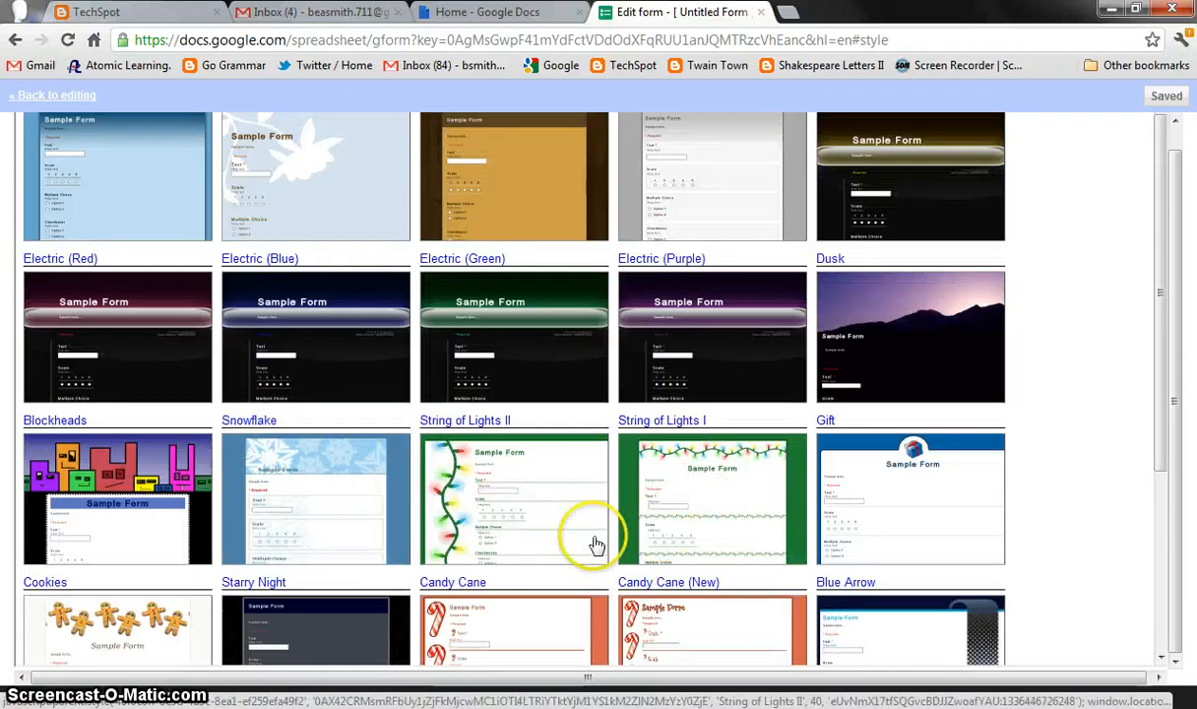
{"action": "scroll", "coordinate": [834, 481], "scroll_direction": "down", "scroll_amount": 3}
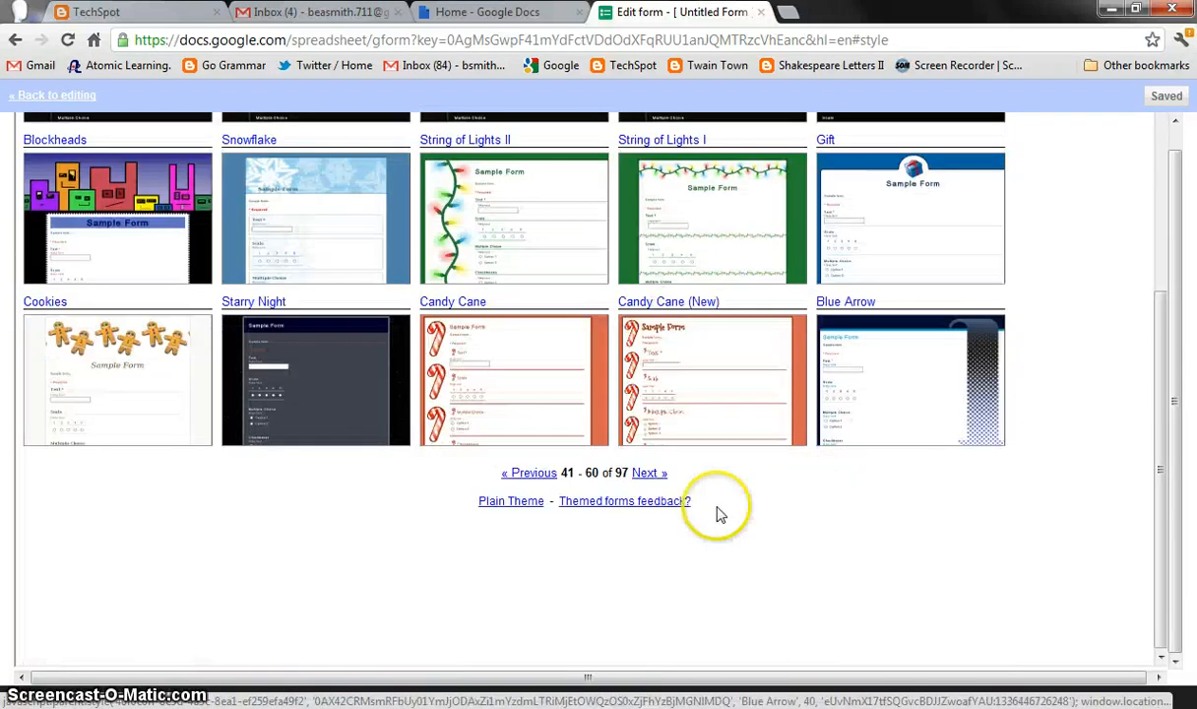
{"action": "left_click", "coordinate": [654, 476]}
{"action": "scroll", "coordinate": [666, 481], "scroll_direction": "down", "scroll_amount": 3}
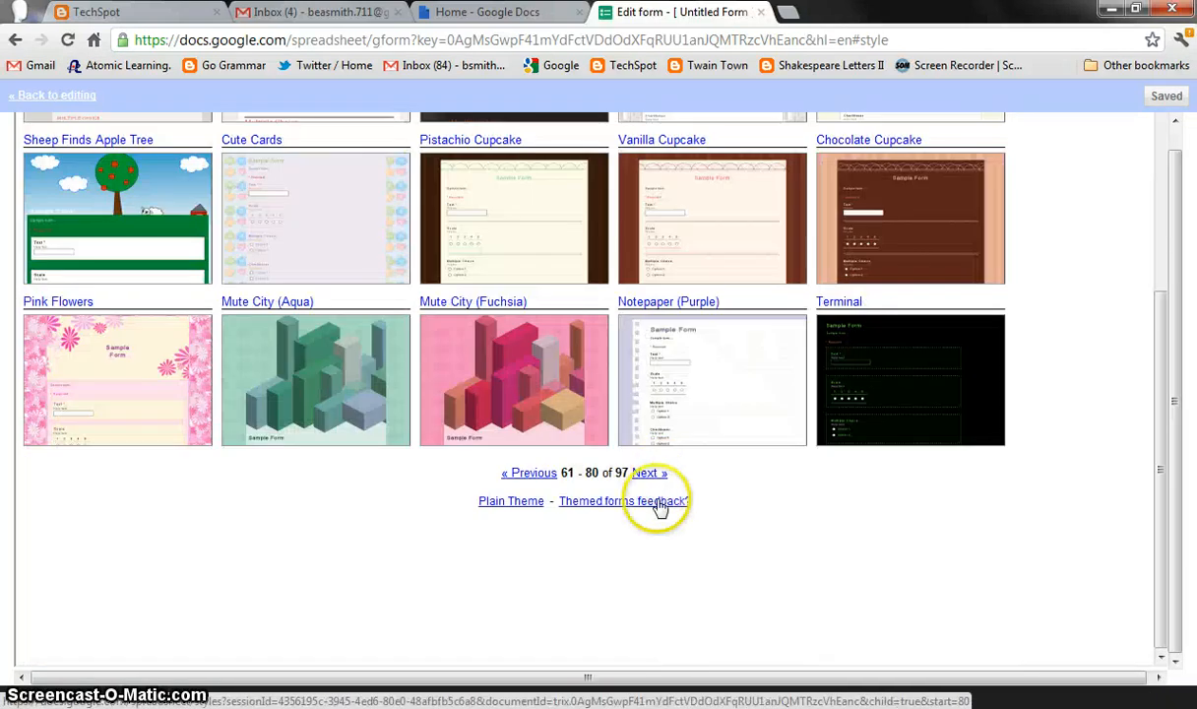
{"action": "scroll", "coordinate": [654, 499], "scroll_direction": "up", "scroll_amount": 3}
{"action": "left_click", "coordinate": [96, 543]}
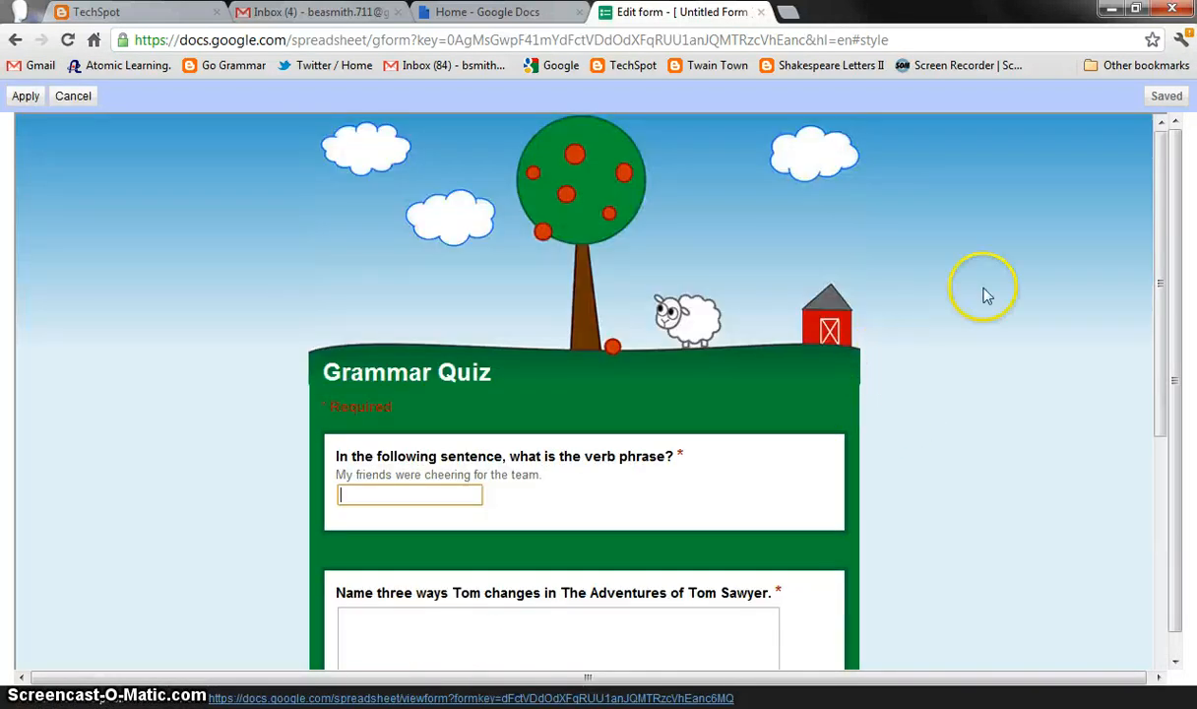
{"action": "left_click", "coordinate": [25, 96]}
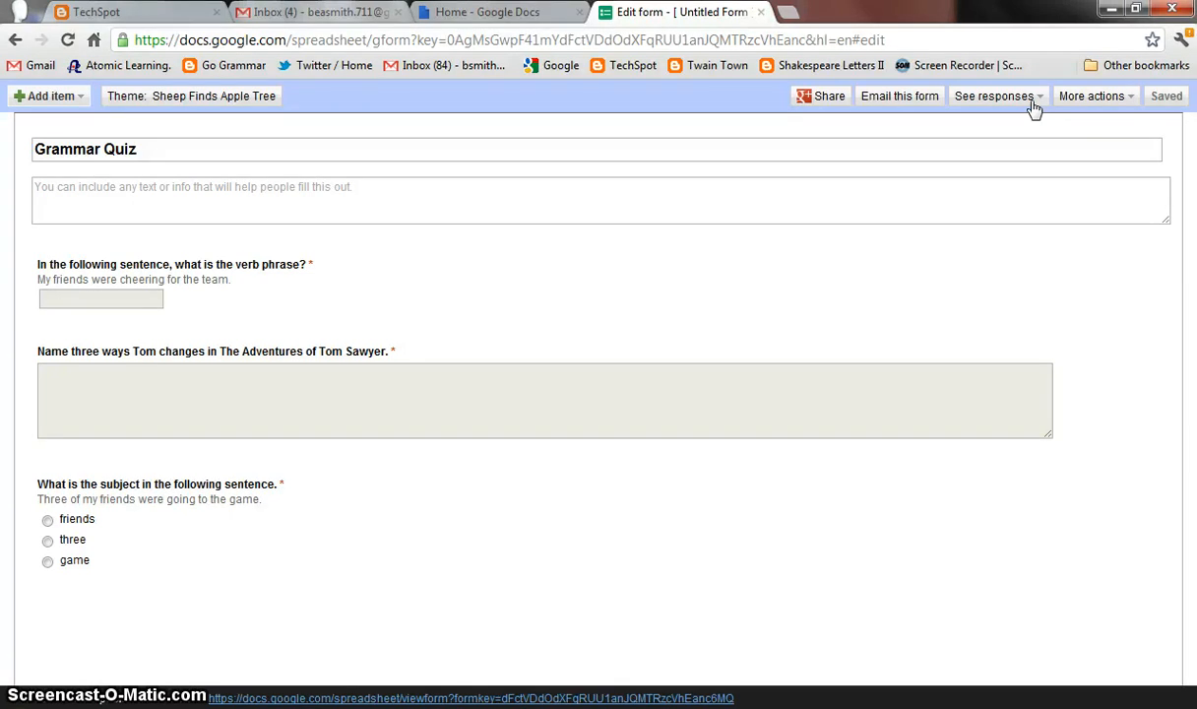
Get the form's embed code for a blog or website and copy it.
{"action": "left_click", "coordinate": [1133, 101]}
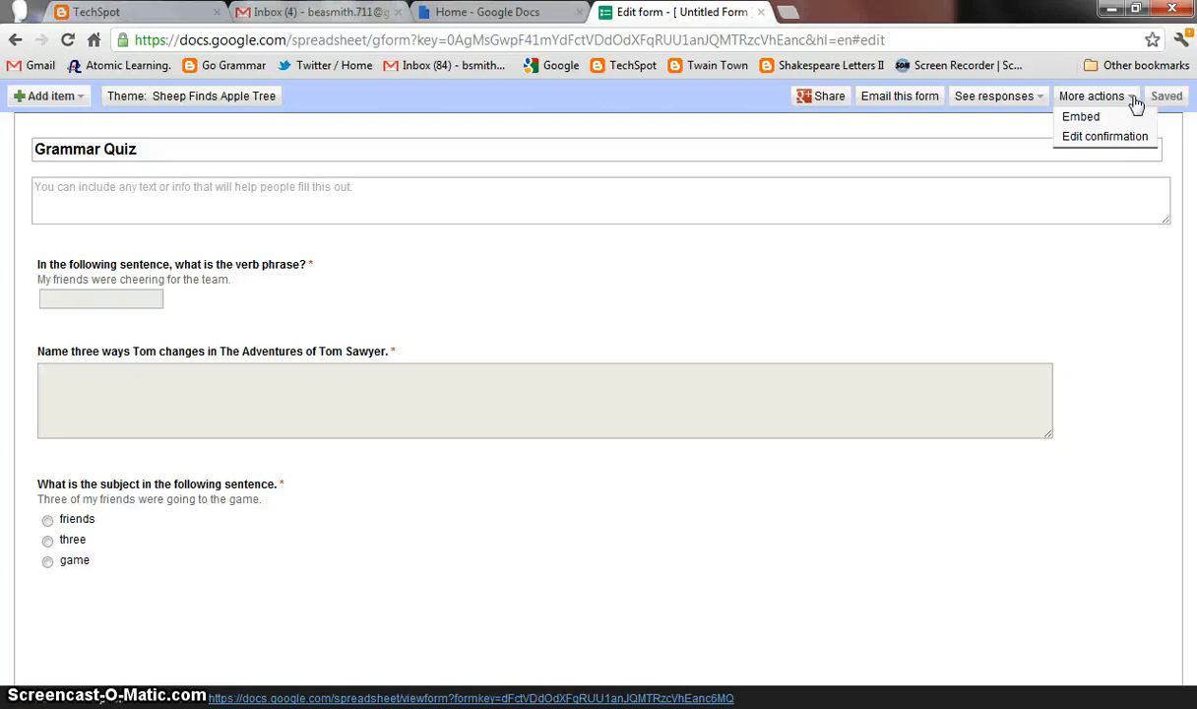
{"action": "left_click", "coordinate": [1117, 118]}
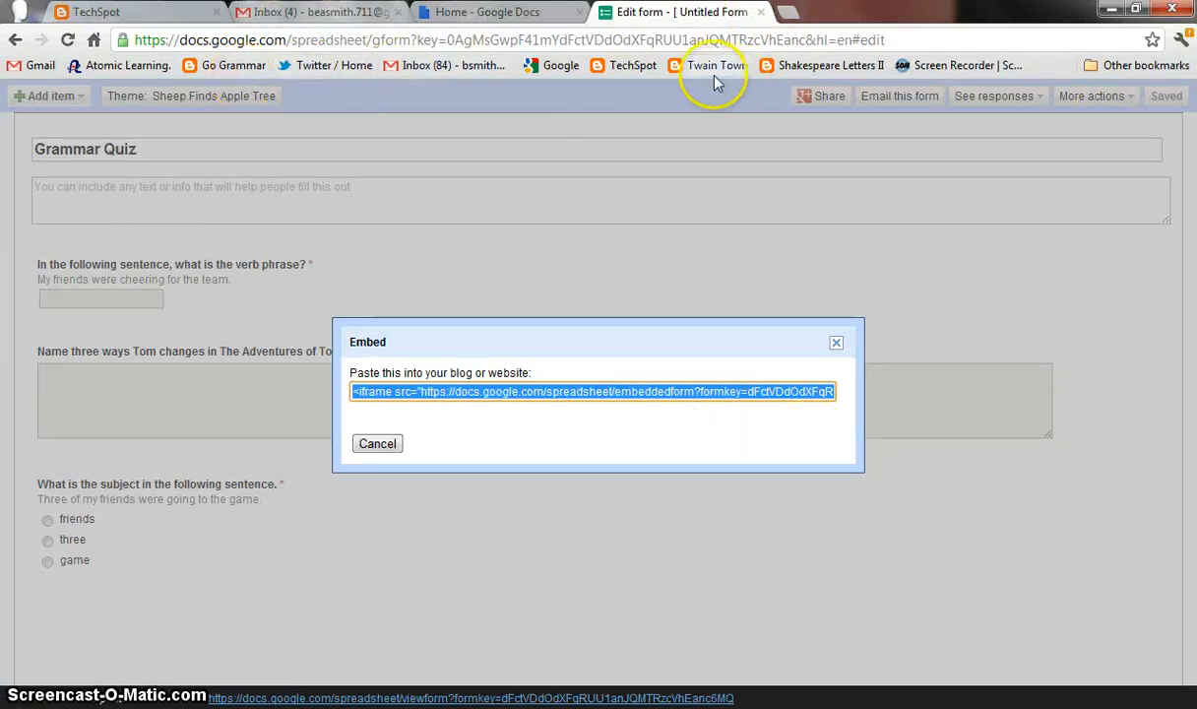
Switch to Blogger, open Test Blog from the TechSpot author's profile and start a new post.
{"action": "left_click", "coordinate": [630, 67]}
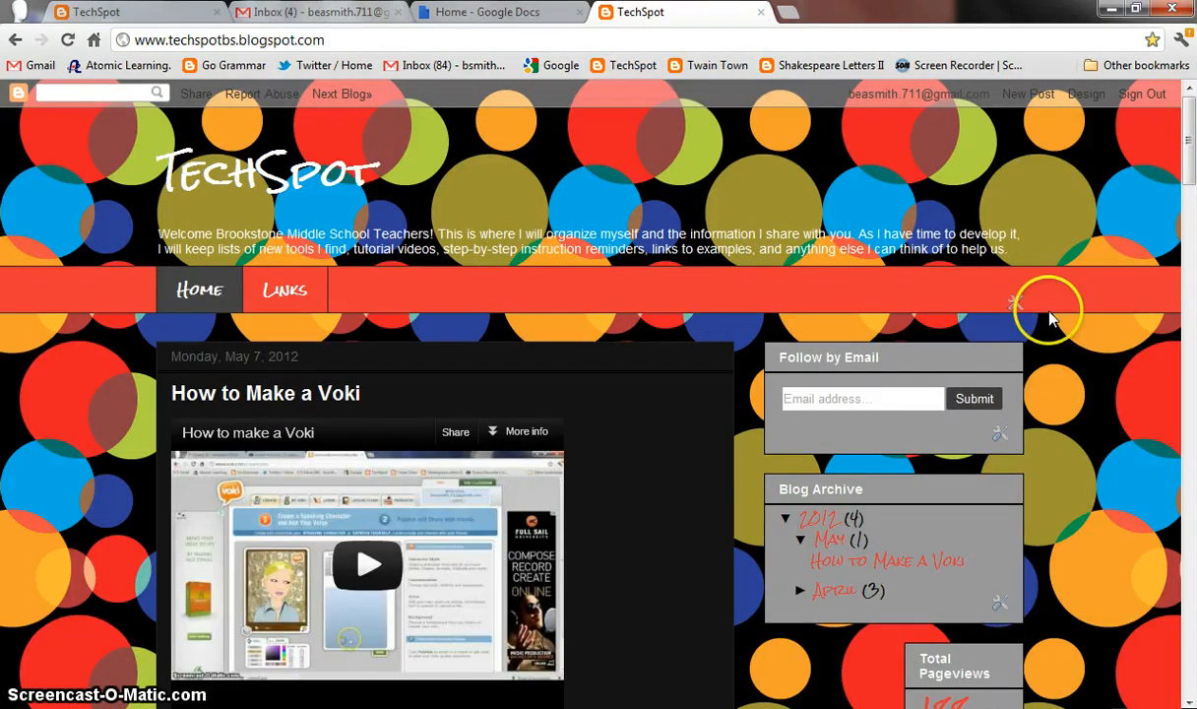
{"action": "scroll", "coordinate": [1004, 366], "scroll_direction": "down", "scroll_amount": 3}
{"action": "scroll", "coordinate": [1004, 367], "scroll_direction": "down", "scroll_amount": 2}
{"action": "left_click", "coordinate": [935, 390]}
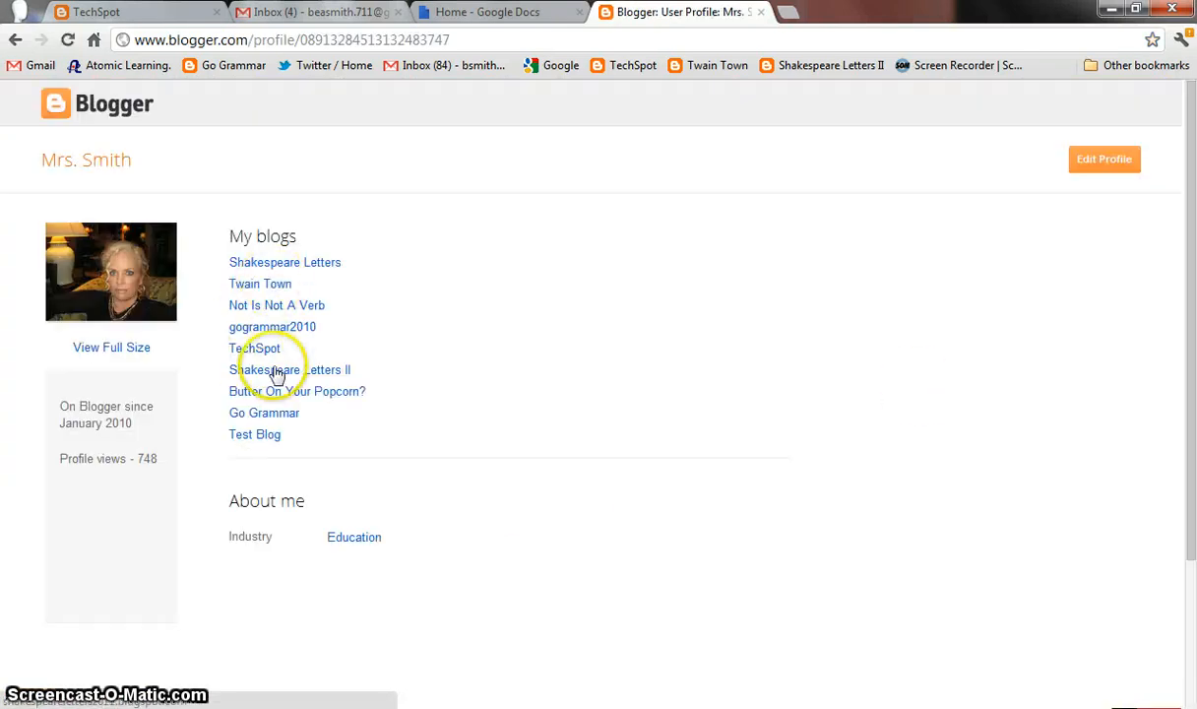
{"action": "left_click", "coordinate": [267, 443]}
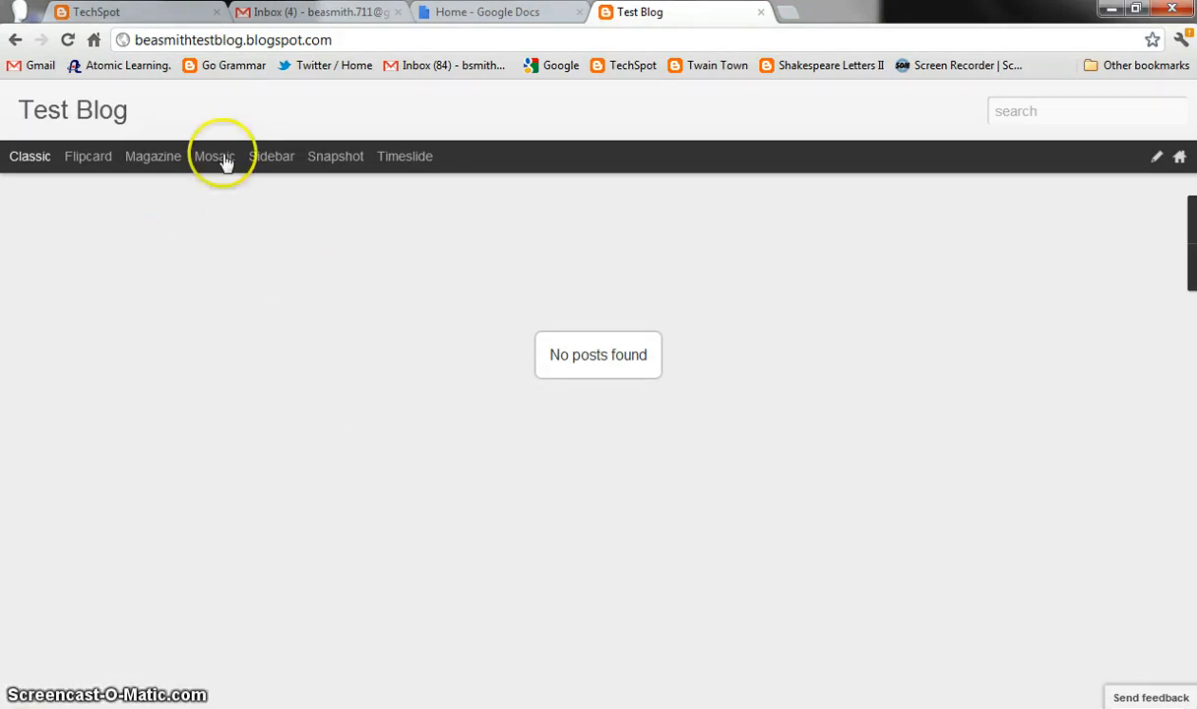
{"action": "left_click", "coordinate": [1158, 161]}
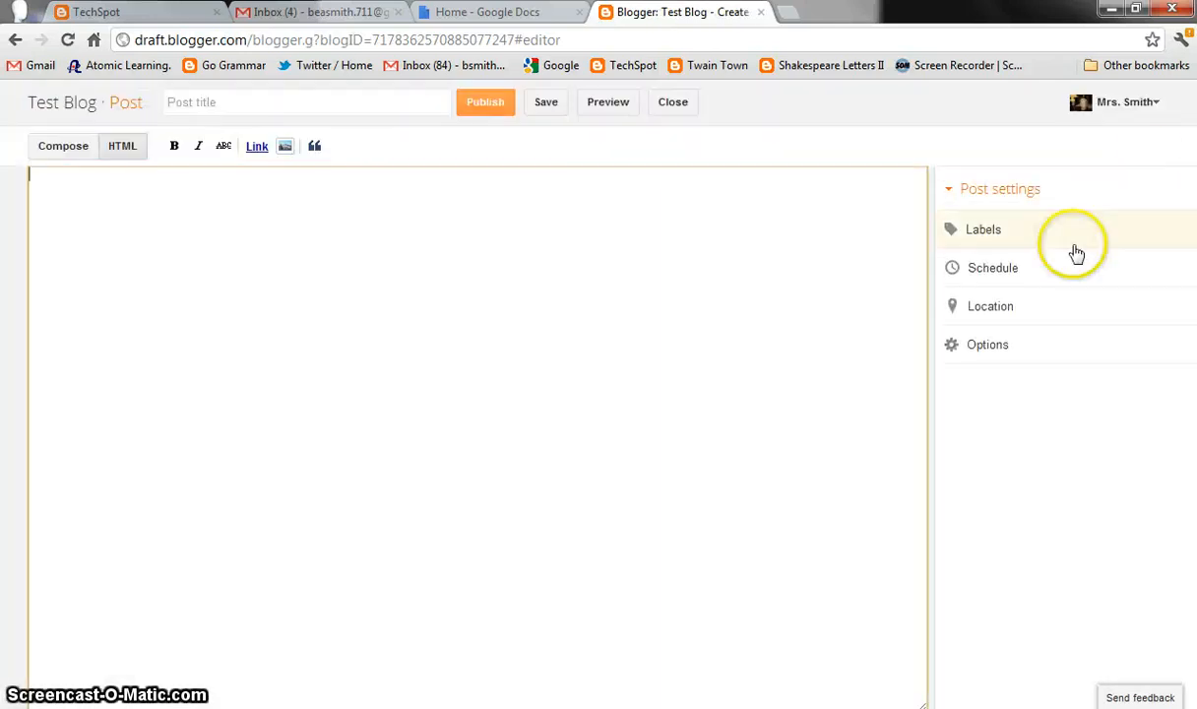
Title the post "Test Form", paste the form's iframe embed code as its HTML body and publish it.
{"action": "left_click", "coordinate": [273, 103]}
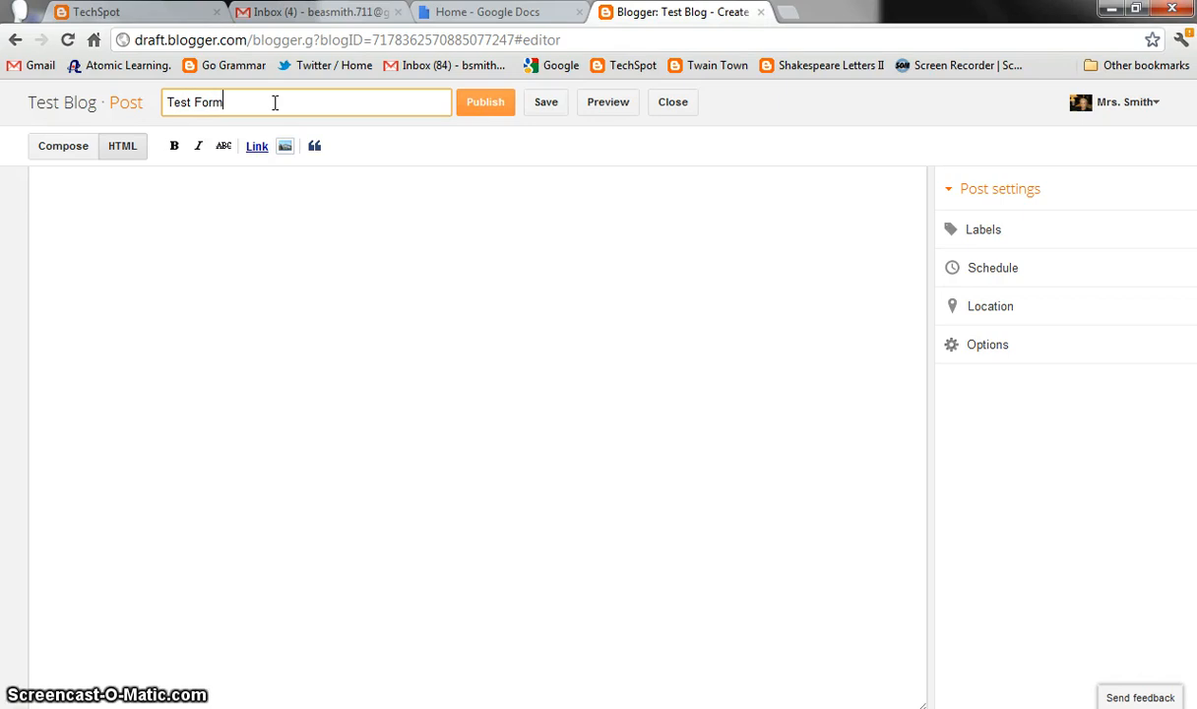
{"action": "left_click", "coordinate": [166, 245]}
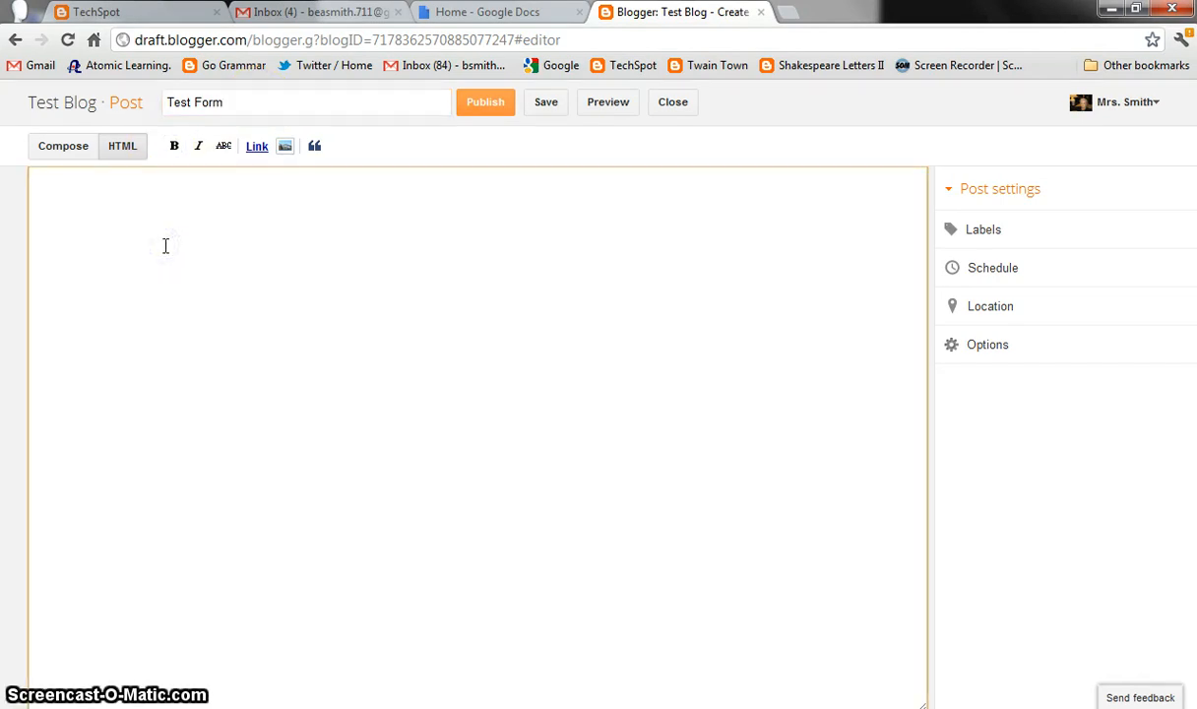
{"action": "type", "text": "<iframe src=\"https://docs.google.com/spreadsheet/embeddedform?formkey=dFctVDdOdXFqRUU1anJQMTRzcVhEanc6MQ\" width=\"760\" height=\"713\" frameborder=\"0\" marginheight=\"0\" marginwidth=\"0\">Loading...</iframe>"}
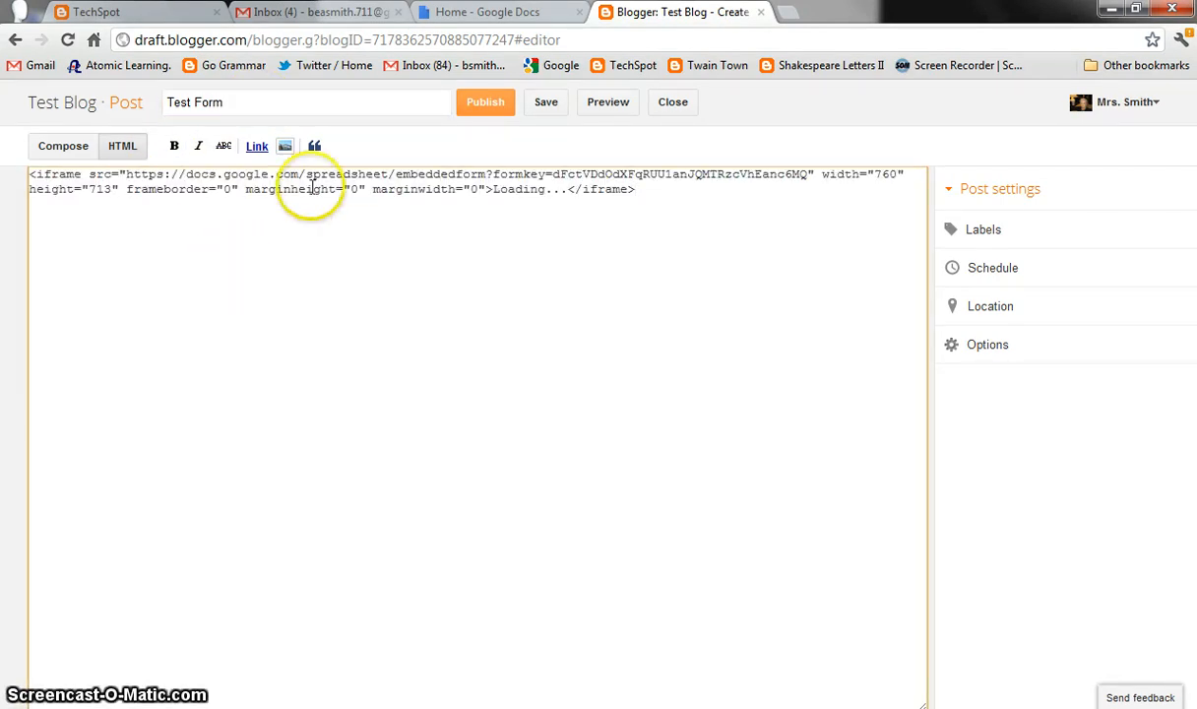
{"action": "left_click", "coordinate": [492, 106]}
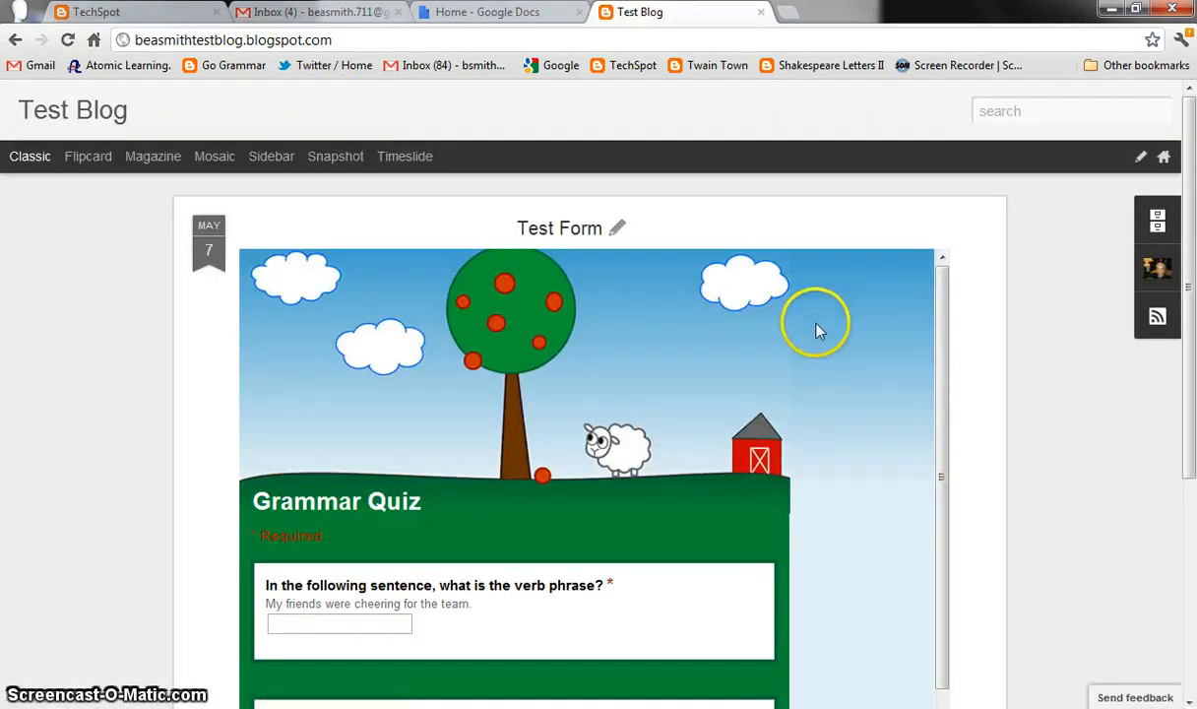
{"action": "scroll", "coordinate": [940, 419], "scroll_direction": "down", "scroll_amount": 10}
{"action": "scroll", "coordinate": [921, 421], "scroll_direction": "up", "scroll_amount": 6}
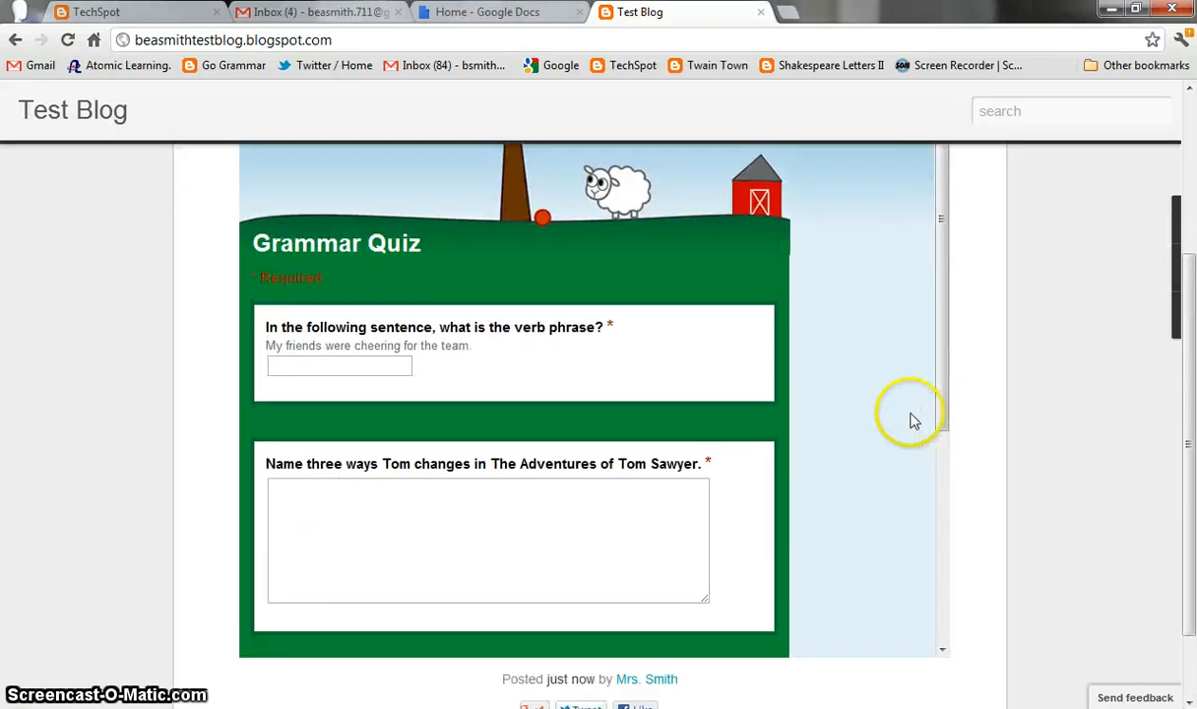
{"action": "scroll", "coordinate": [911, 421], "scroll_direction": "up", "scroll_amount": 5}
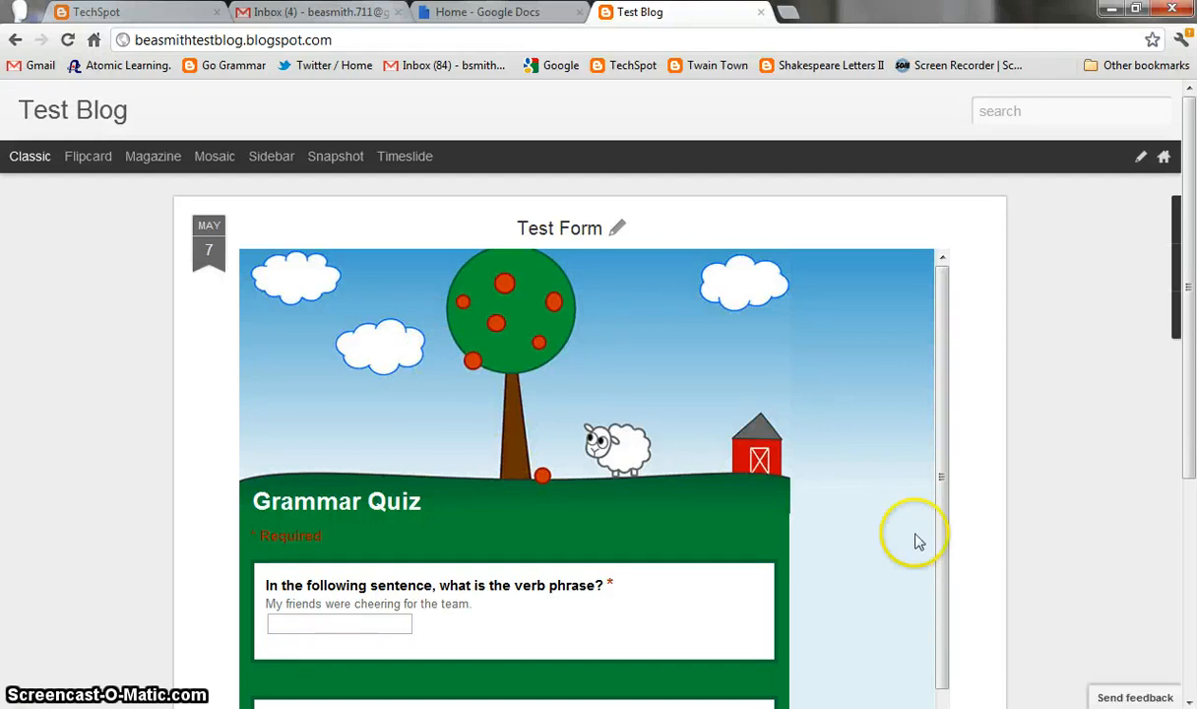
Look through the embedded Grammar Quiz form in the published Test Form post down to its Submit button.
{"action": "scroll", "coordinate": [988, 307], "scroll_direction": "down", "scroll_amount": 4}
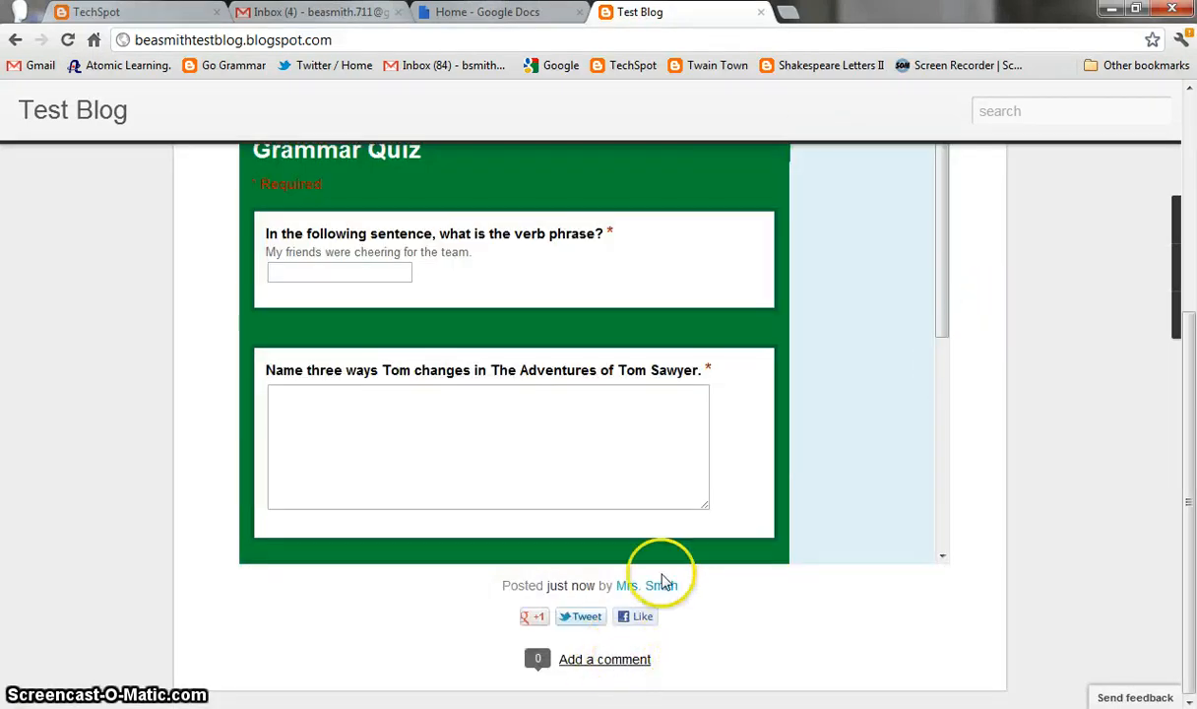
{"action": "scroll", "coordinate": [894, 556], "scroll_direction": "down", "scroll_amount": 5}
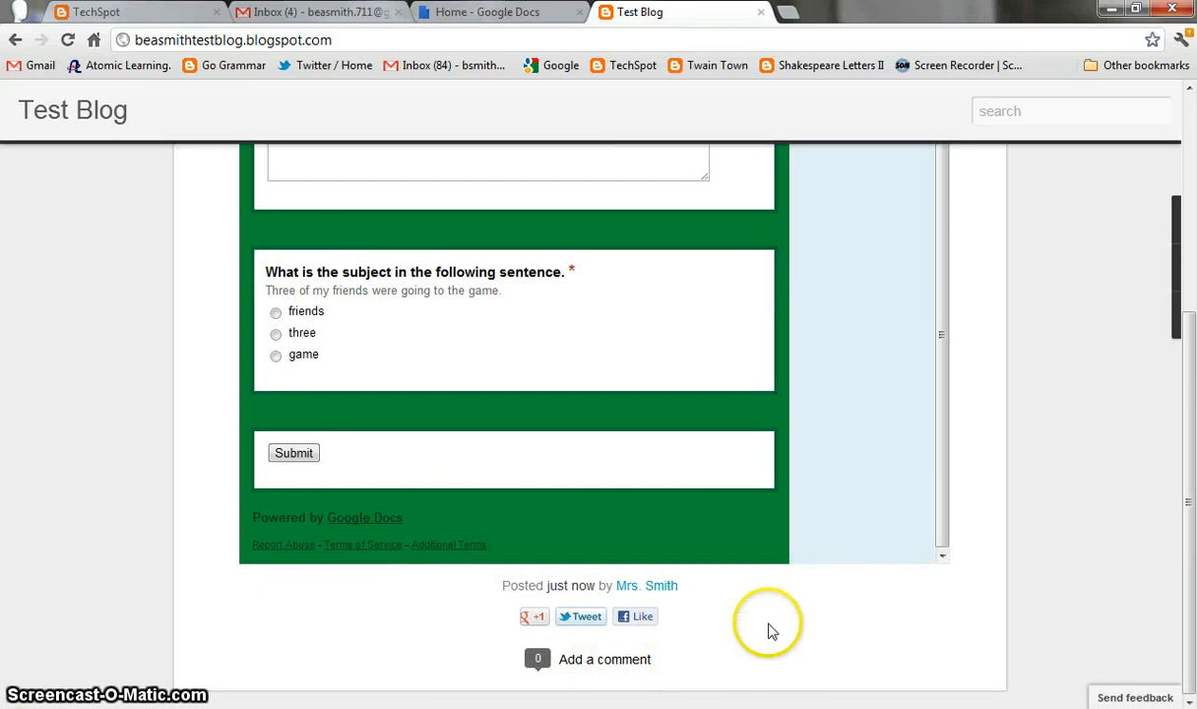
{"action": "scroll", "coordinate": [985, 539], "scroll_direction": "up", "scroll_amount": 4}
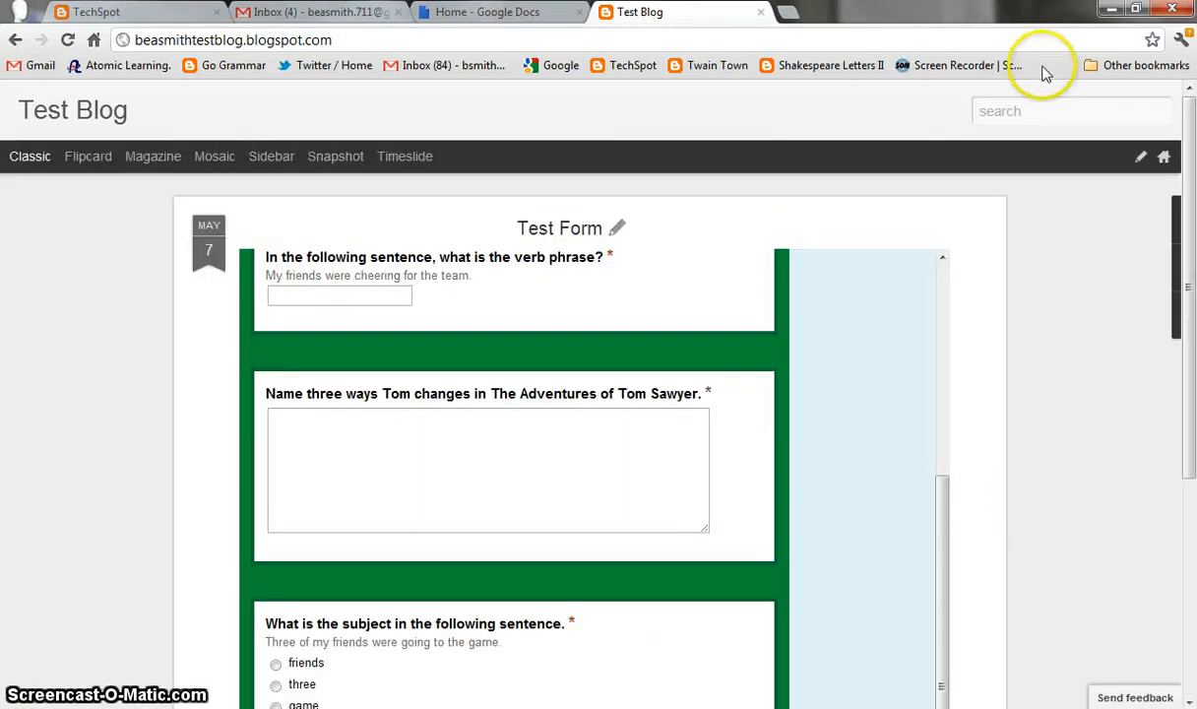
Edit the Test Form post's iframe code to width 360 and height 500, and update the post.
{"action": "left_click", "coordinate": [618, 235]}
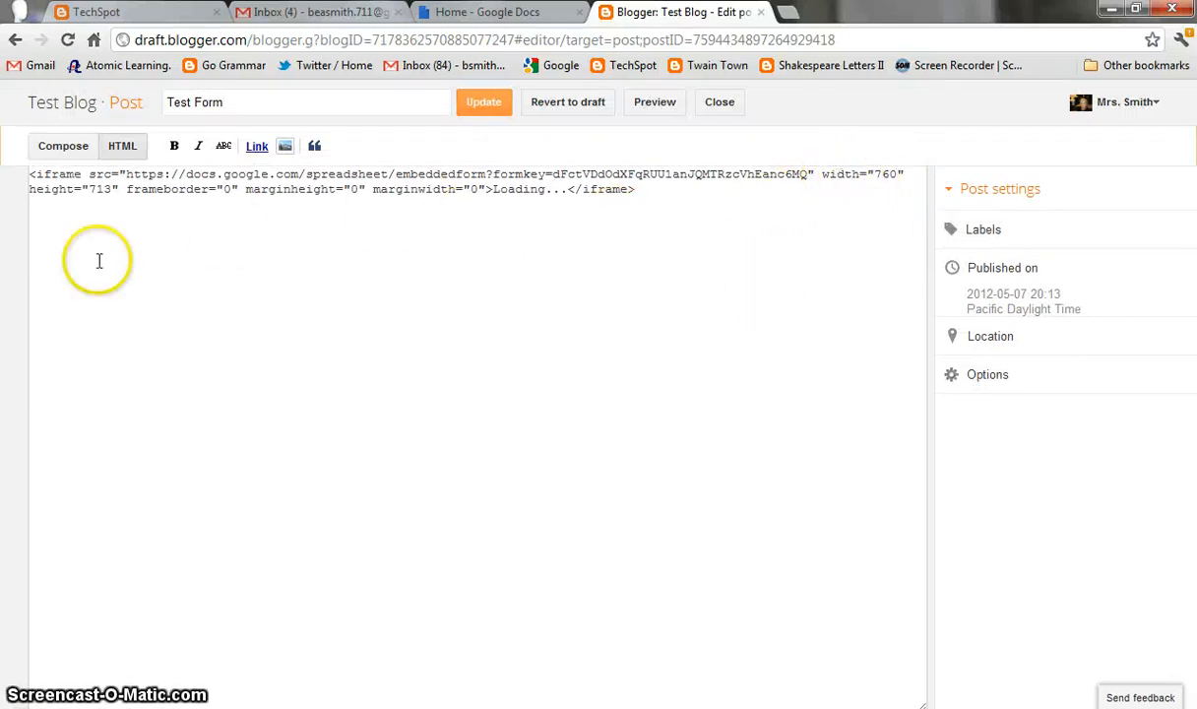
{"action": "left_click", "coordinate": [899, 174]}
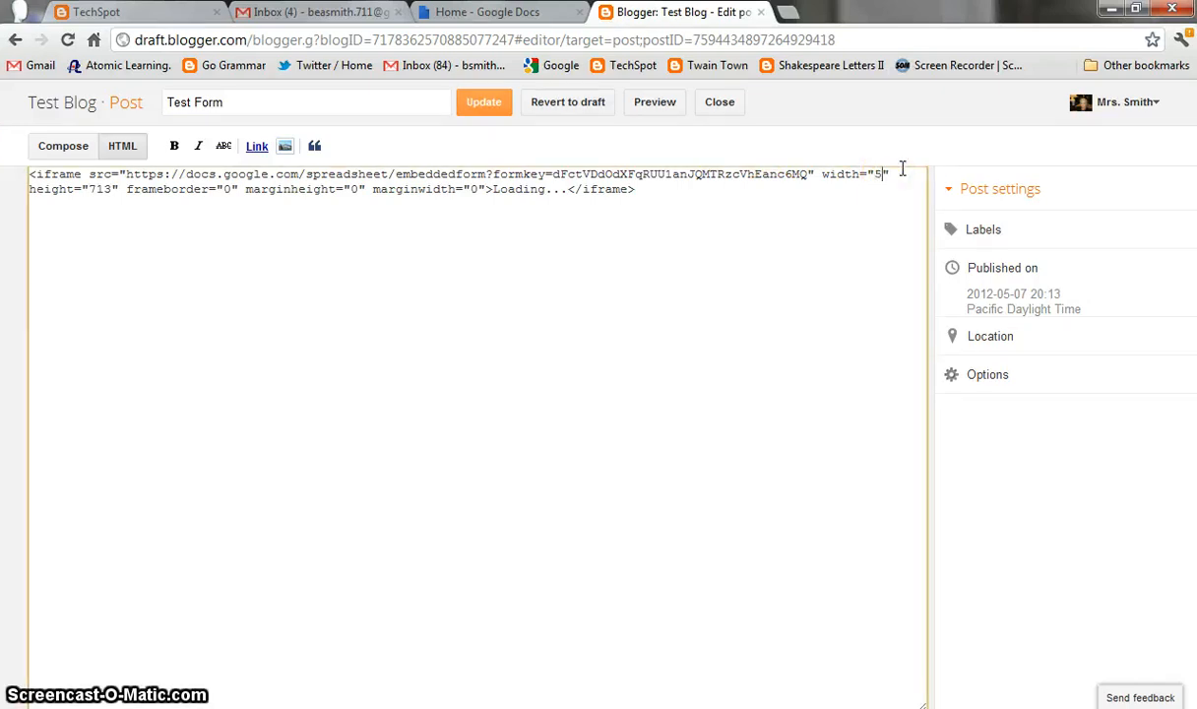
{"action": "double_click", "coordinate": [105, 189]}
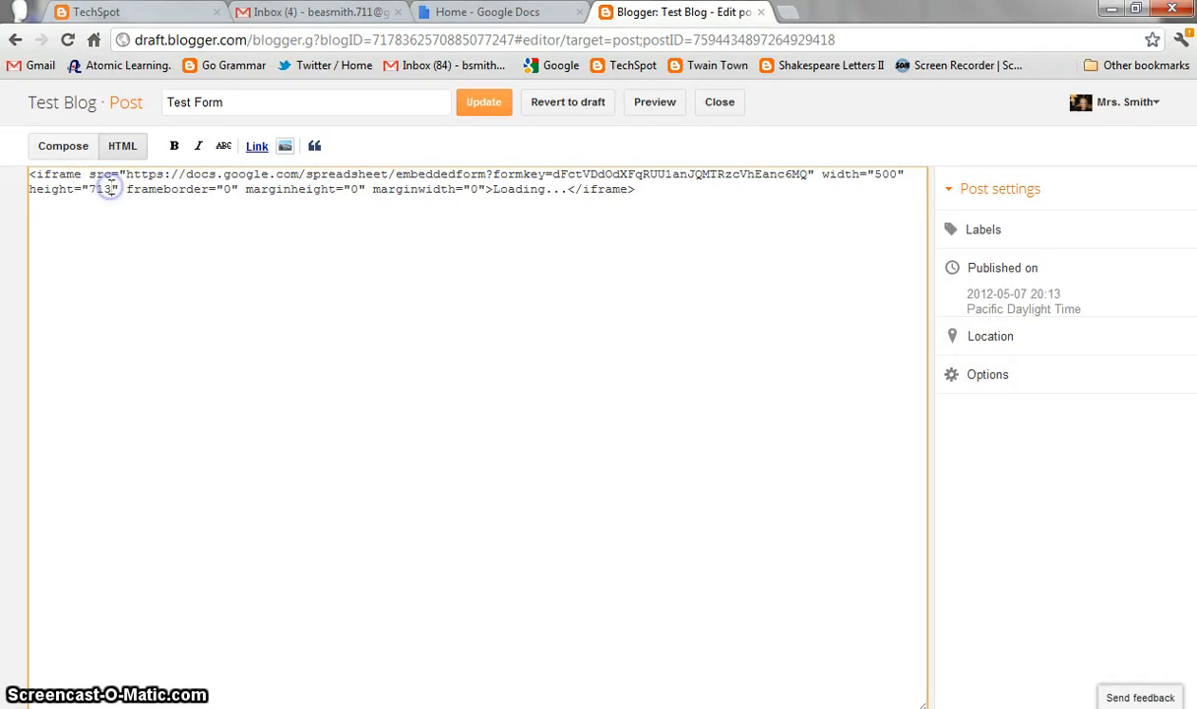
{"action": "type", "text": "7"}
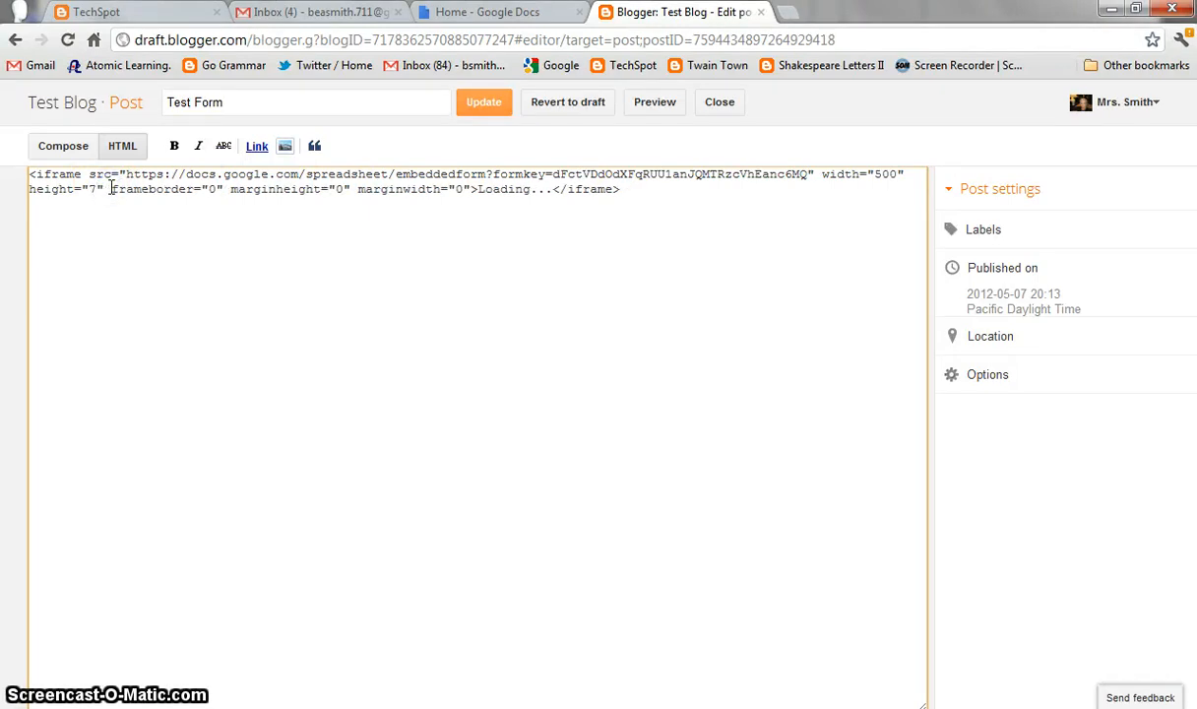
{"action": "left_click", "coordinate": [897, 174]}
{"action": "left_click", "coordinate": [96, 187]}
{"action": "key", "text": "BackSpace"}
{"action": "type", "text": "500"}
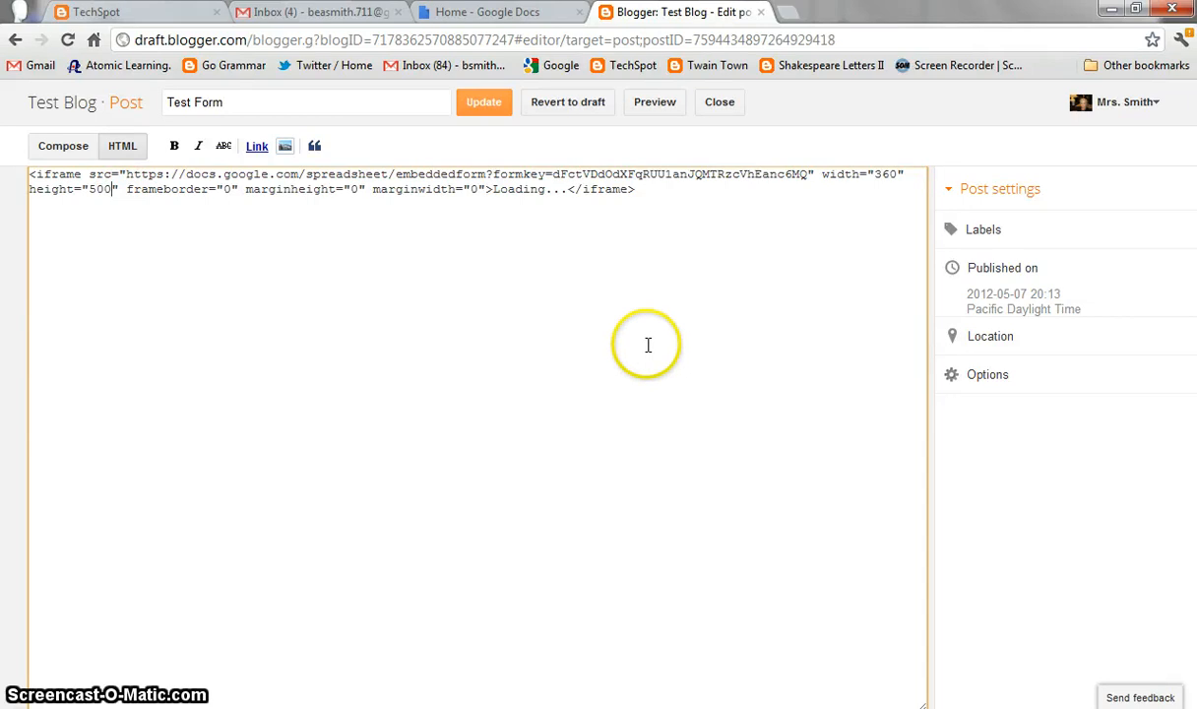
{"action": "left_click", "coordinate": [484, 112]}
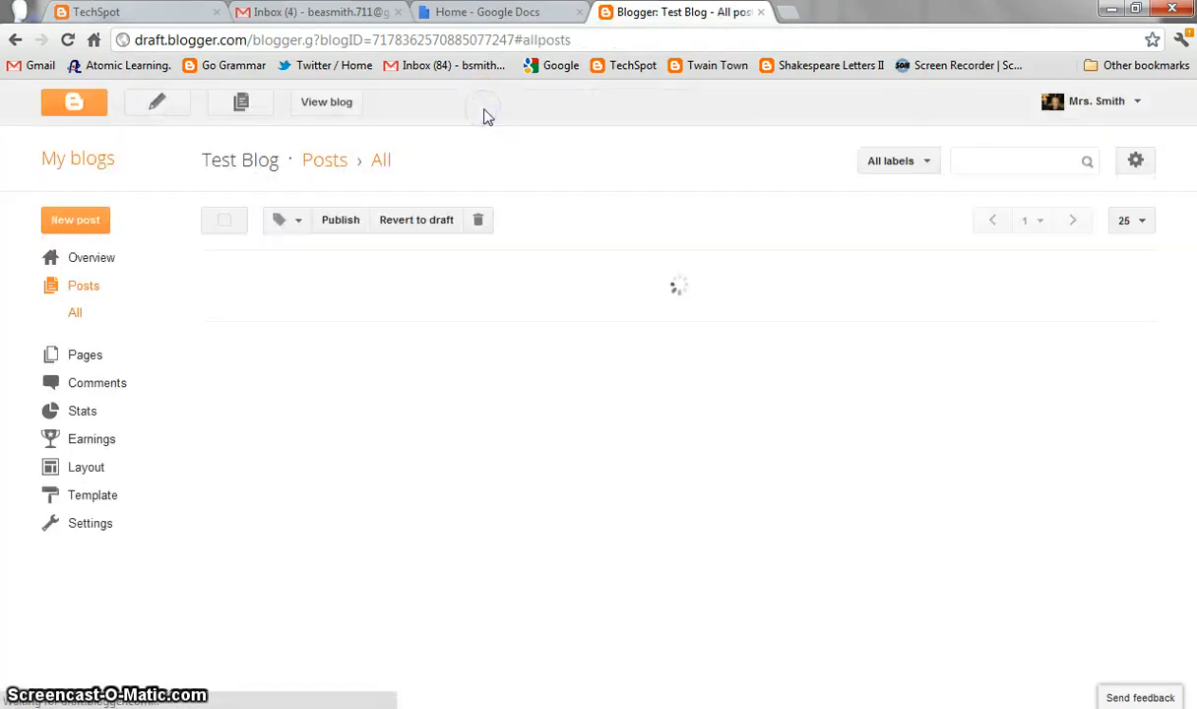
View the blog and check how the resized Grammar Quiz form fits in the post.
{"action": "left_click", "coordinate": [323, 105]}
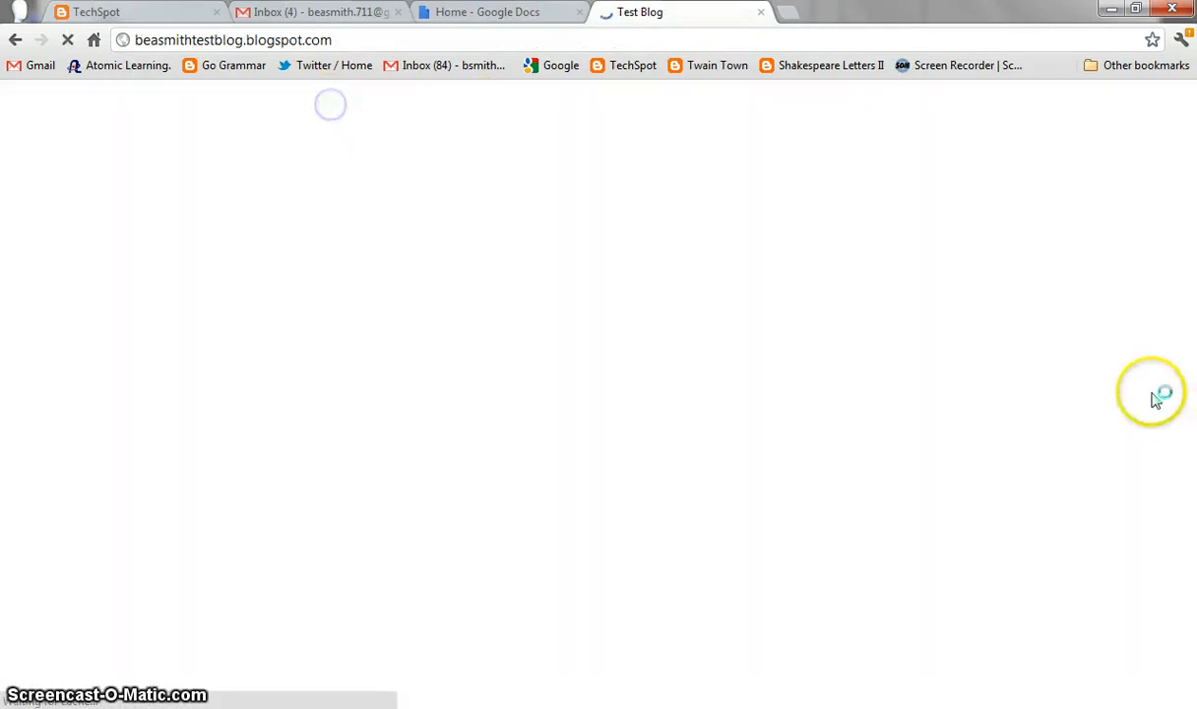
{"action": "scroll", "coordinate": [1012, 569], "scroll_direction": "down", "scroll_amount": 3}
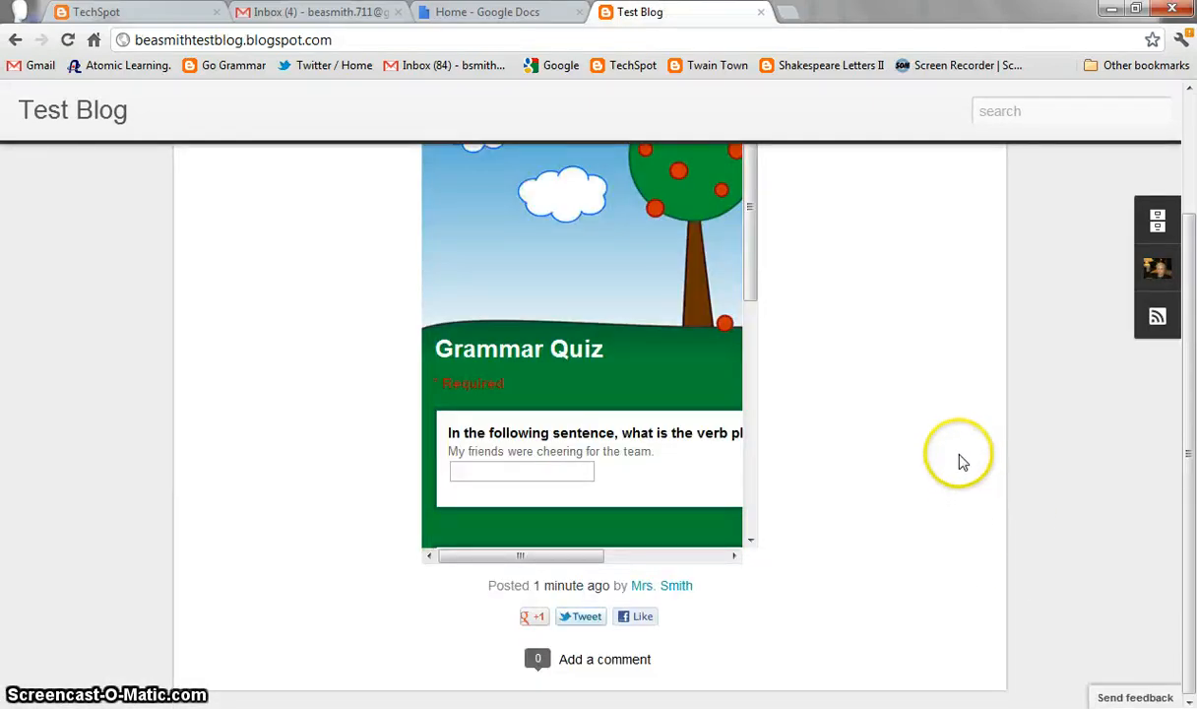
{"action": "left_click", "coordinate": [753, 364]}
{"action": "left_click_drag", "start_coordinate": [753, 363], "coordinate": [772, 75]}
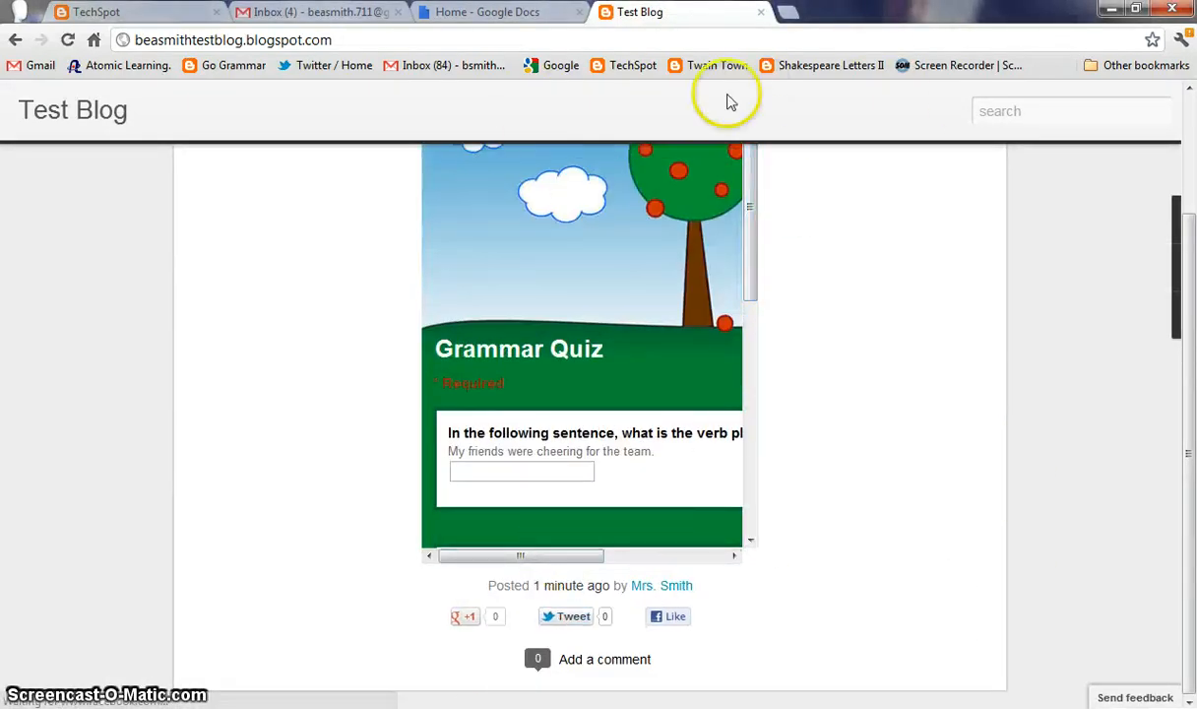
{"action": "scroll", "coordinate": [679, 436], "scroll_direction": "up", "scroll_amount": 3}
Reopen the Test Form post, set the iframe width to 460 and height to 713, and update the post.
{"action": "left_click", "coordinate": [617, 228]}
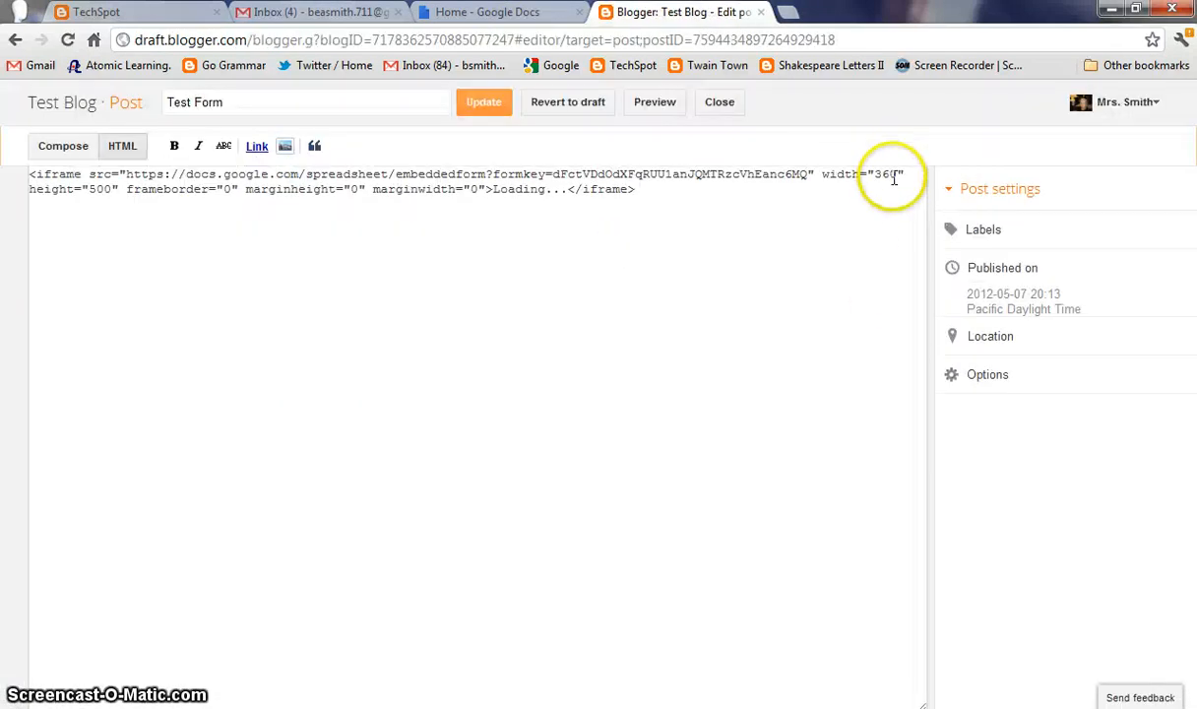
{"action": "left_click", "coordinate": [897, 174]}
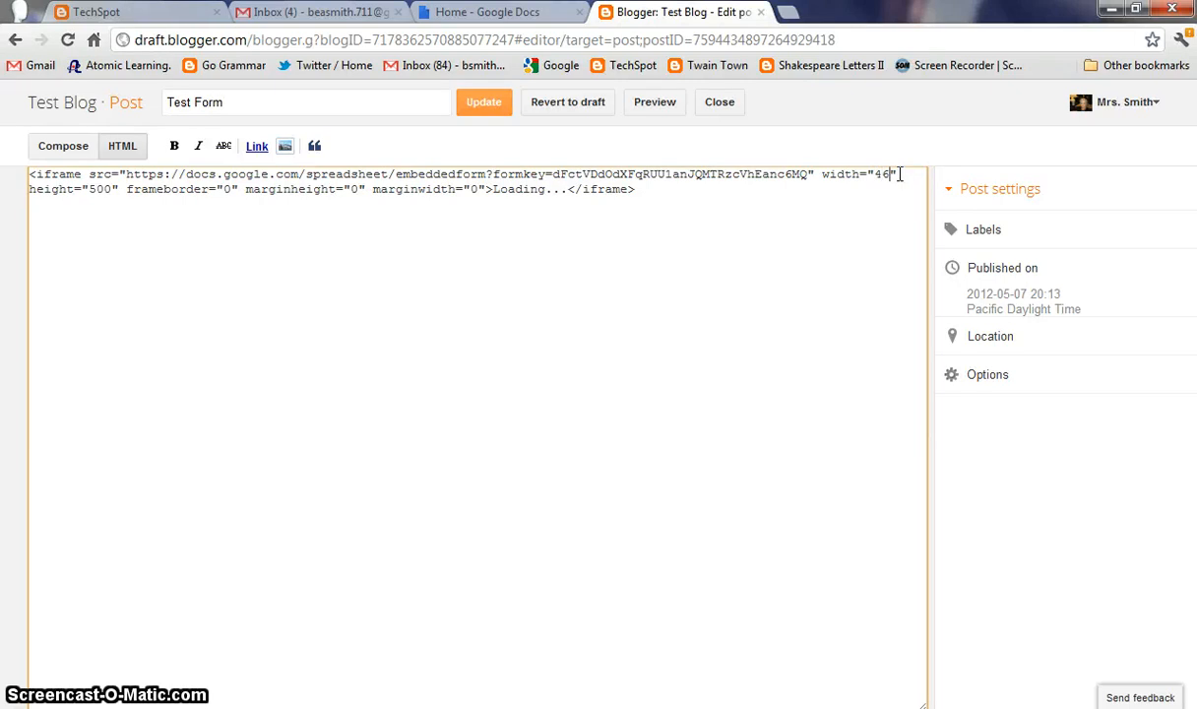
{"action": "left_click", "coordinate": [112, 189]}
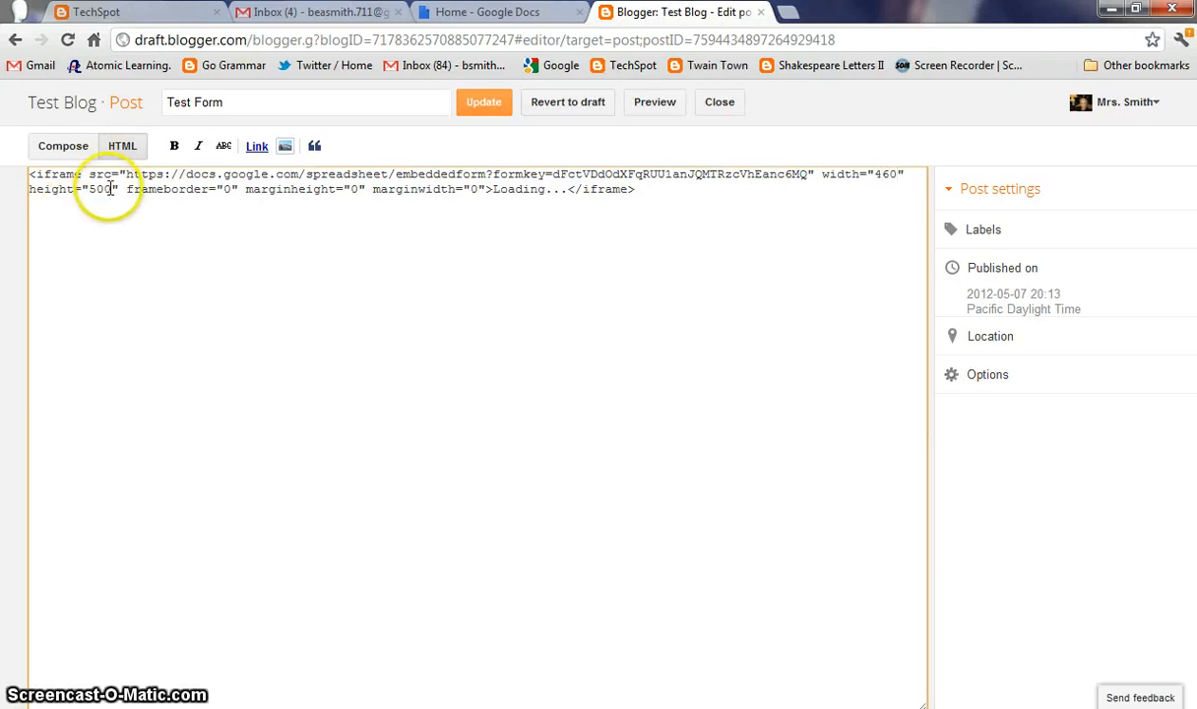
{"action": "key", "text": "BackSpace"}
{"action": "key", "text": "BackSpace"}
{"action": "key", "text": "BackSpace"}
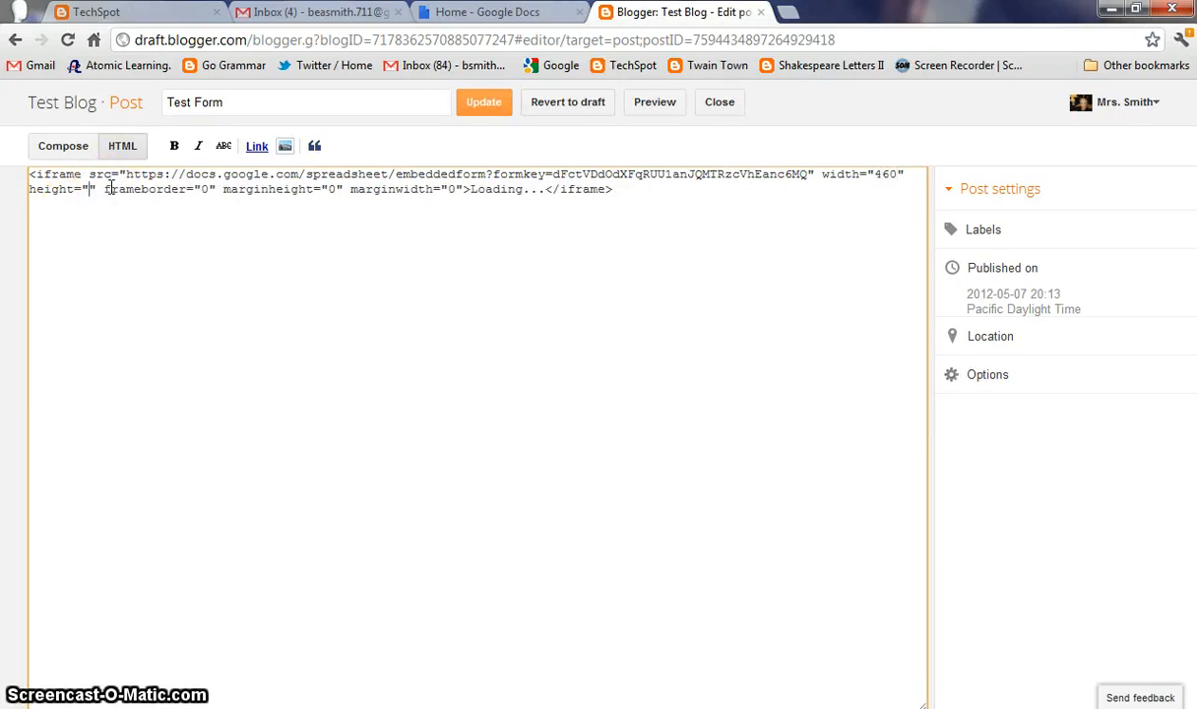
{"action": "type", "text": "713"}
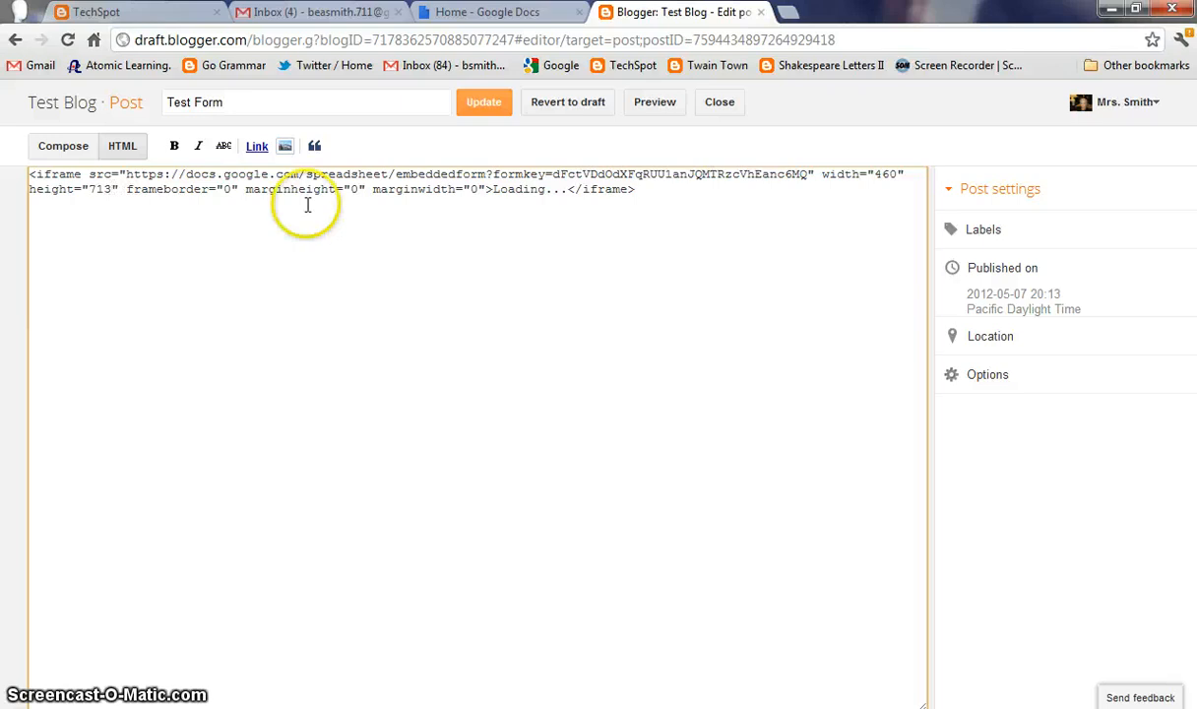
{"action": "left_click", "coordinate": [492, 102]}
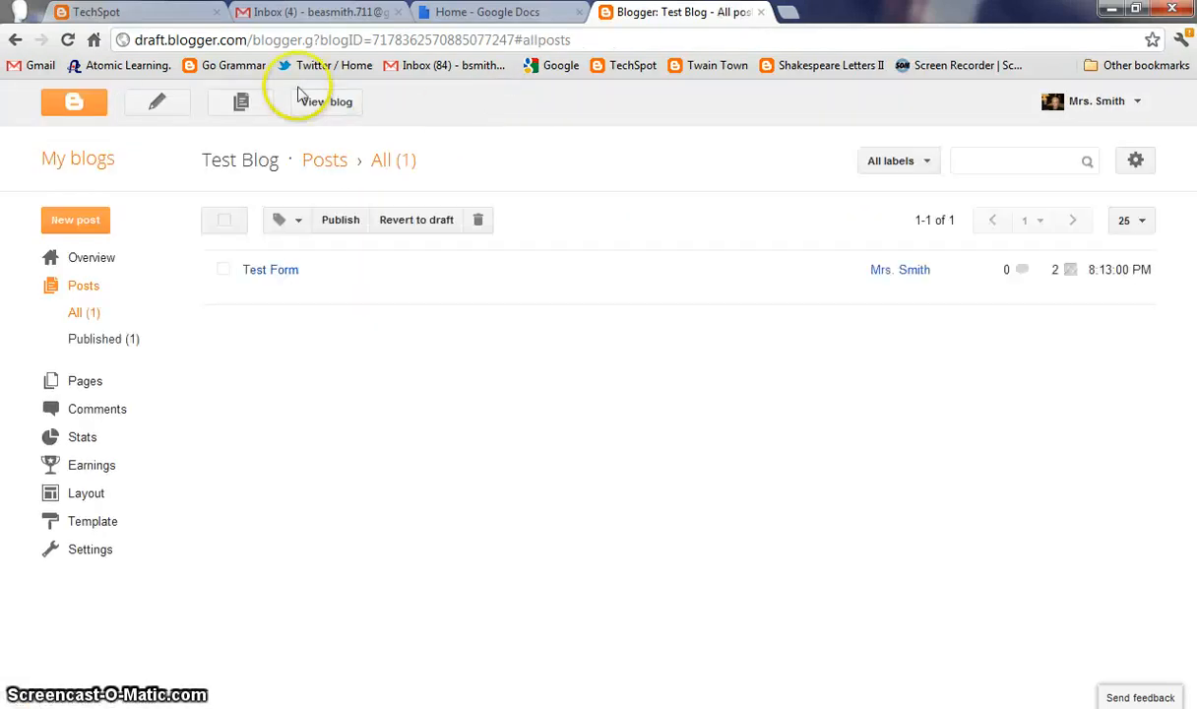
View the blog again and examine the embedded quiz's size, horizontal fit and questions.
{"action": "left_click", "coordinate": [322, 104]}
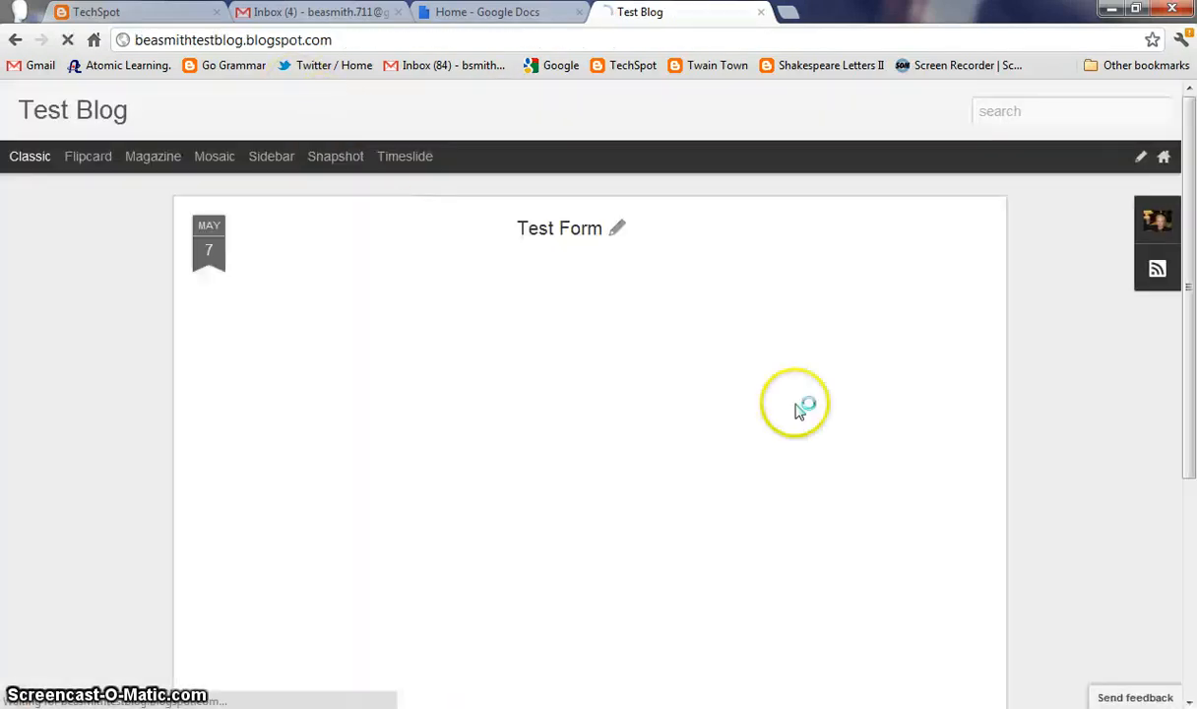
{"action": "scroll", "coordinate": [847, 414], "scroll_direction": "down", "scroll_amount": 4}
{"action": "left_click_drag", "start_coordinate": [633, 558], "coordinate": [813, 579]}
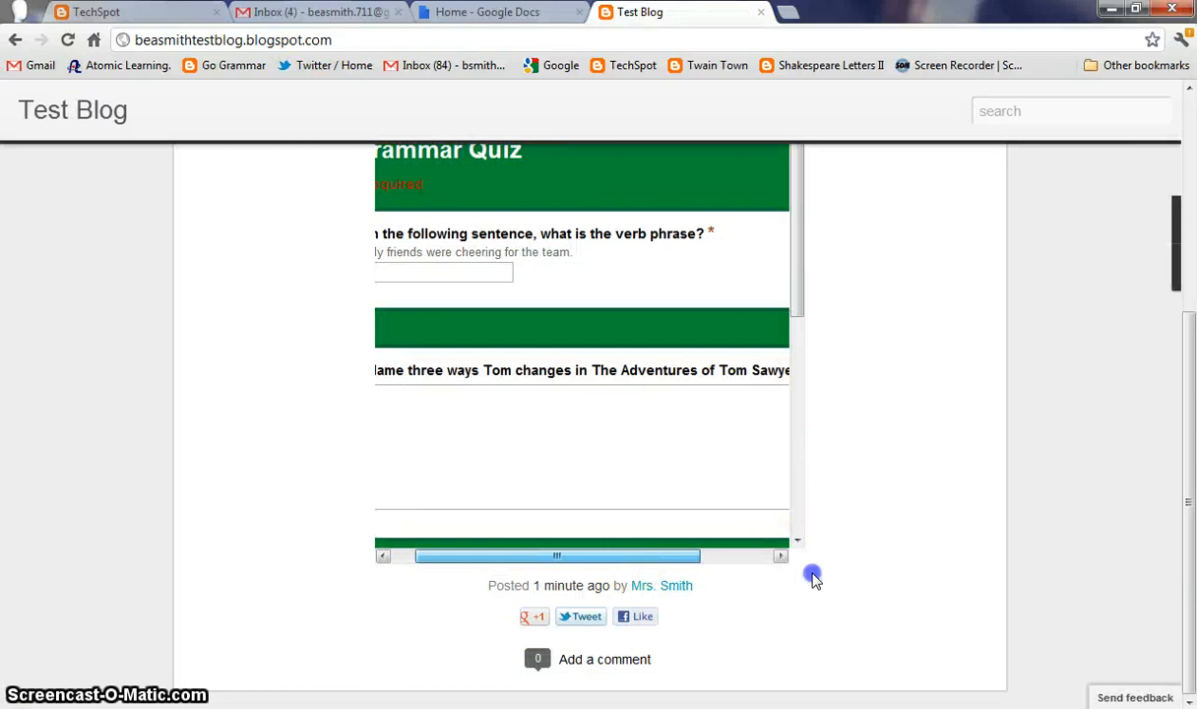
{"action": "scroll", "coordinate": [855, 579], "scroll_direction": "up", "scroll_amount": 4}
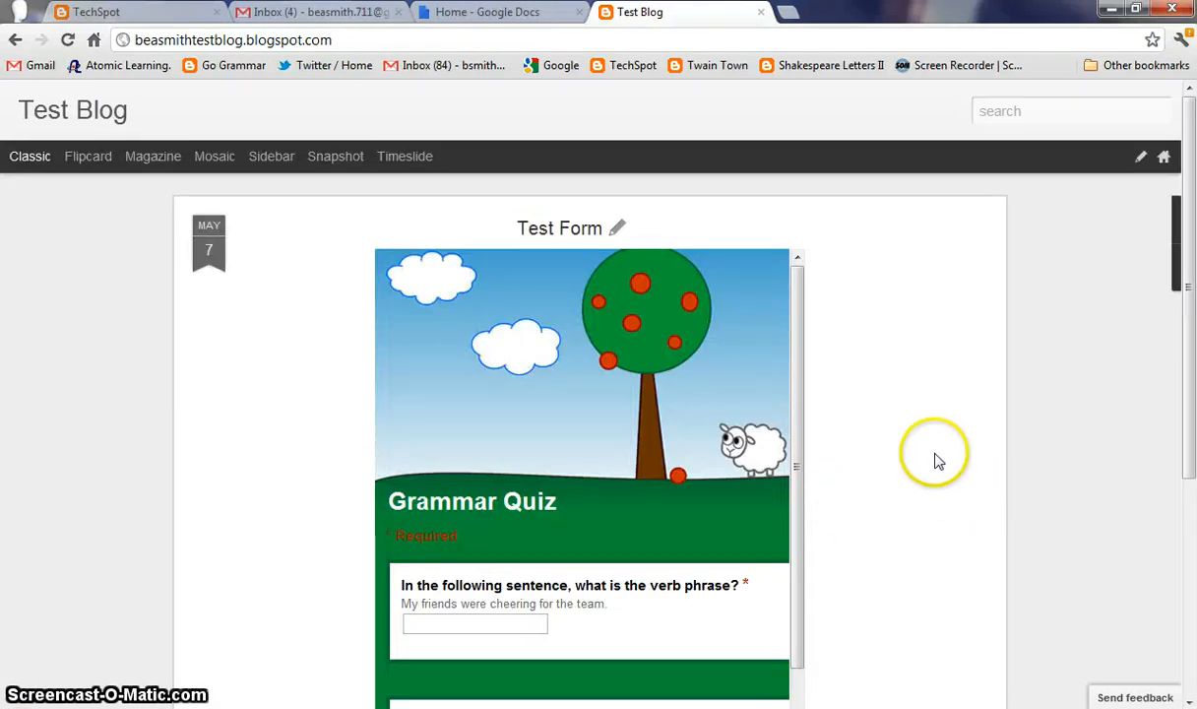
{"action": "scroll", "coordinate": [931, 458], "scroll_direction": "down", "scroll_amount": 3}
{"action": "scroll", "coordinate": [922, 457], "scroll_direction": "up", "scroll_amount": 3}
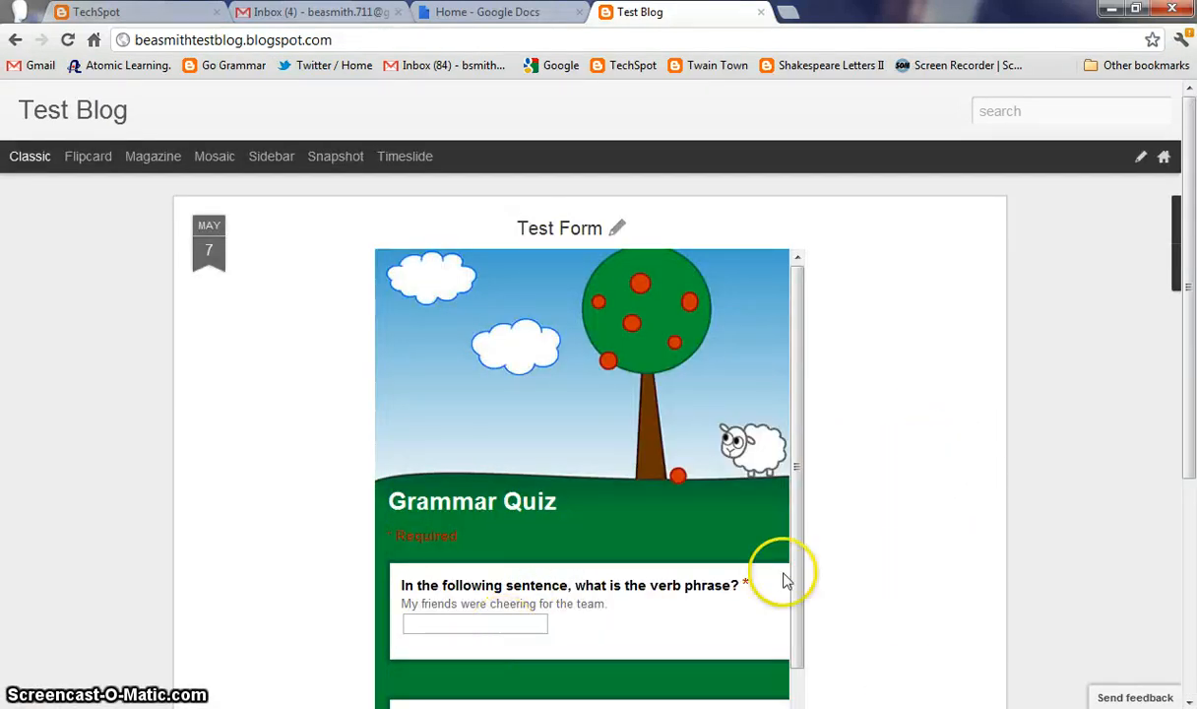
{"action": "scroll", "coordinate": [790, 548], "scroll_direction": "down", "scroll_amount": 6}
{"action": "scroll", "coordinate": [799, 539], "scroll_direction": "up", "scroll_amount": 5}
{"action": "scroll", "coordinate": [799, 539], "scroll_direction": "up", "scroll_amount": 3}
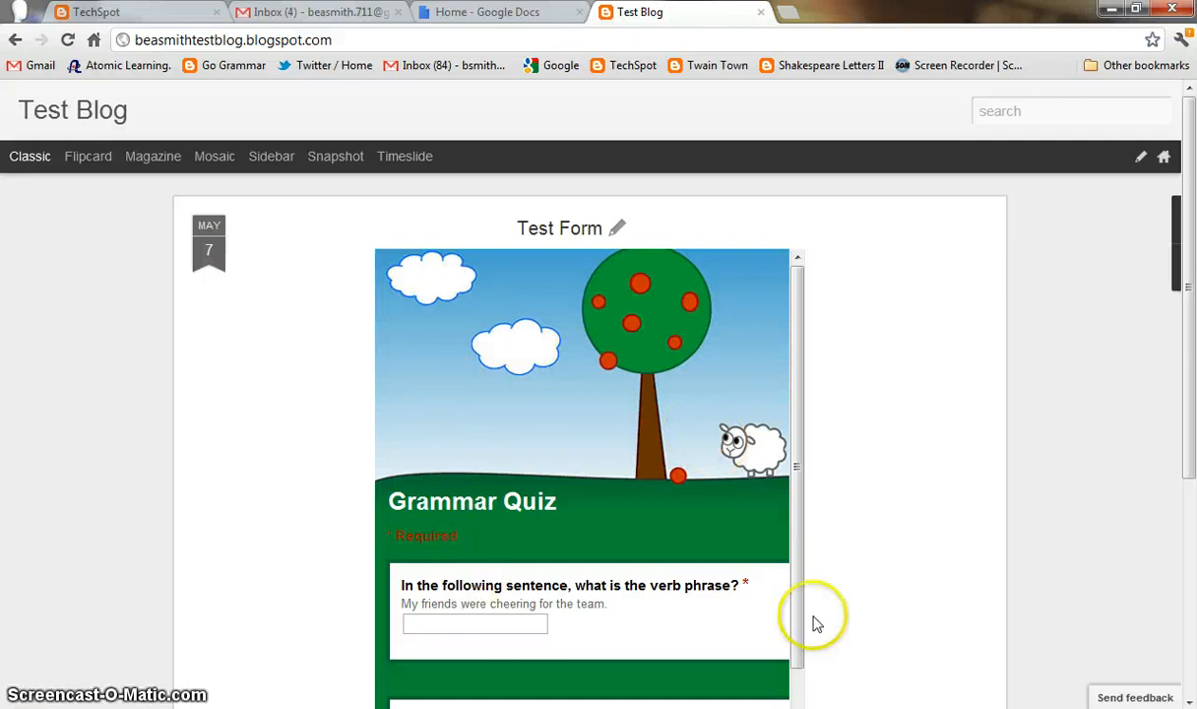
{"action": "scroll", "coordinate": [773, 596], "scroll_direction": "down", "scroll_amount": 2}
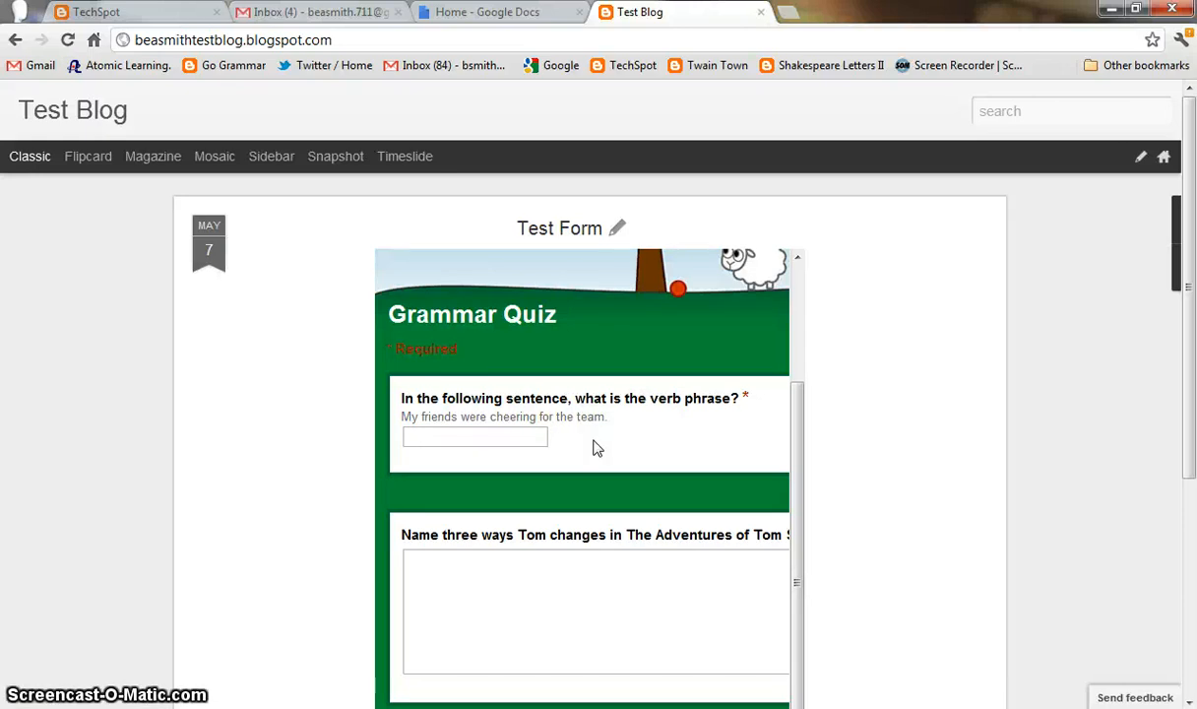
{"action": "left_click", "coordinate": [636, 440]}
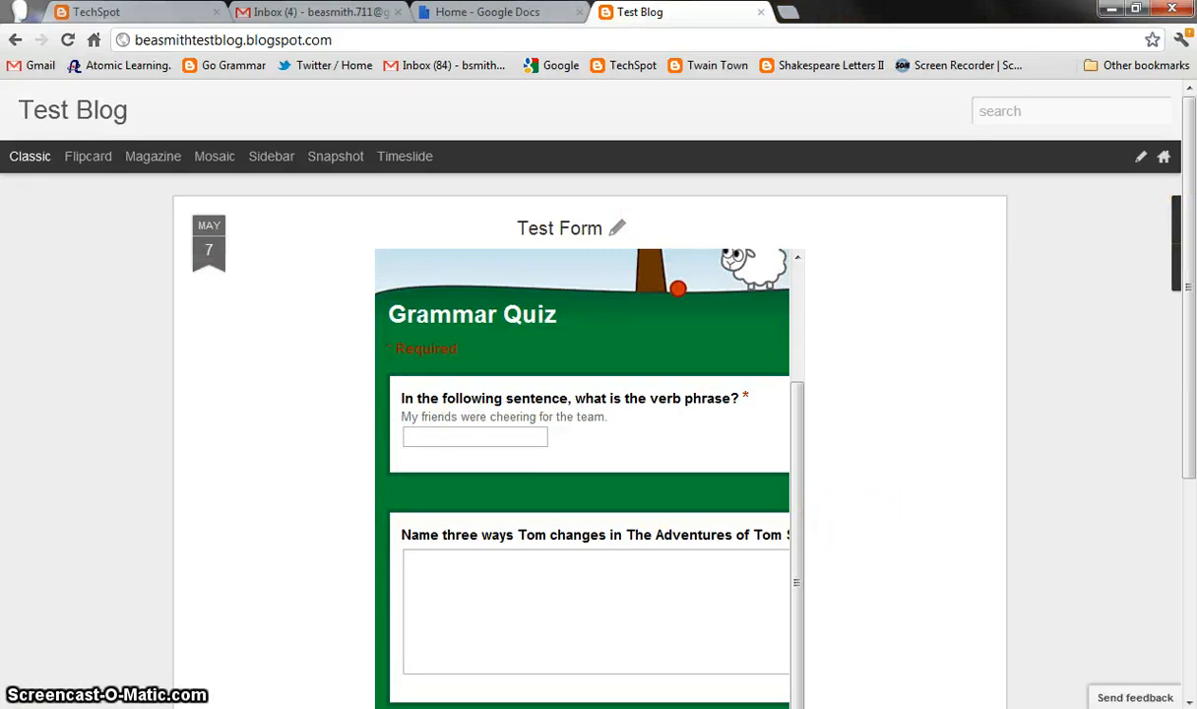
Switch to Gmail, go to the Google Docs file list and open the Grammar Work 5.3 spreadsheet.
{"action": "left_click", "coordinate": [35, 65]}
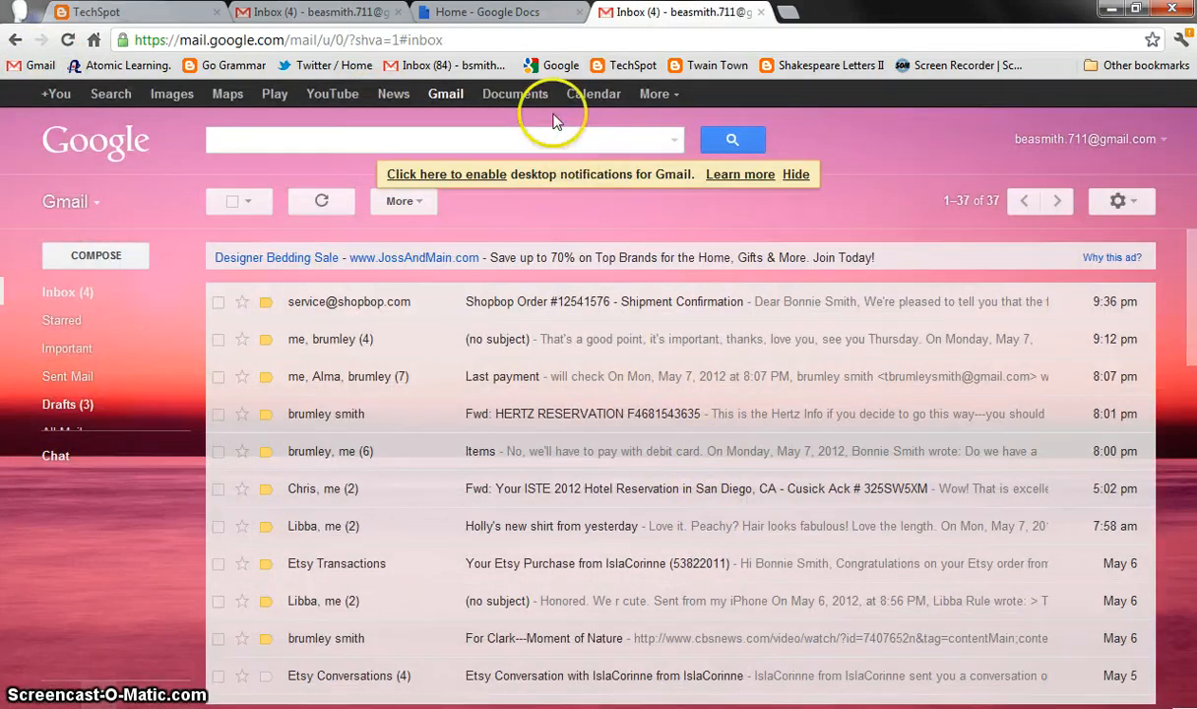
{"action": "left_click", "coordinate": [512, 94]}
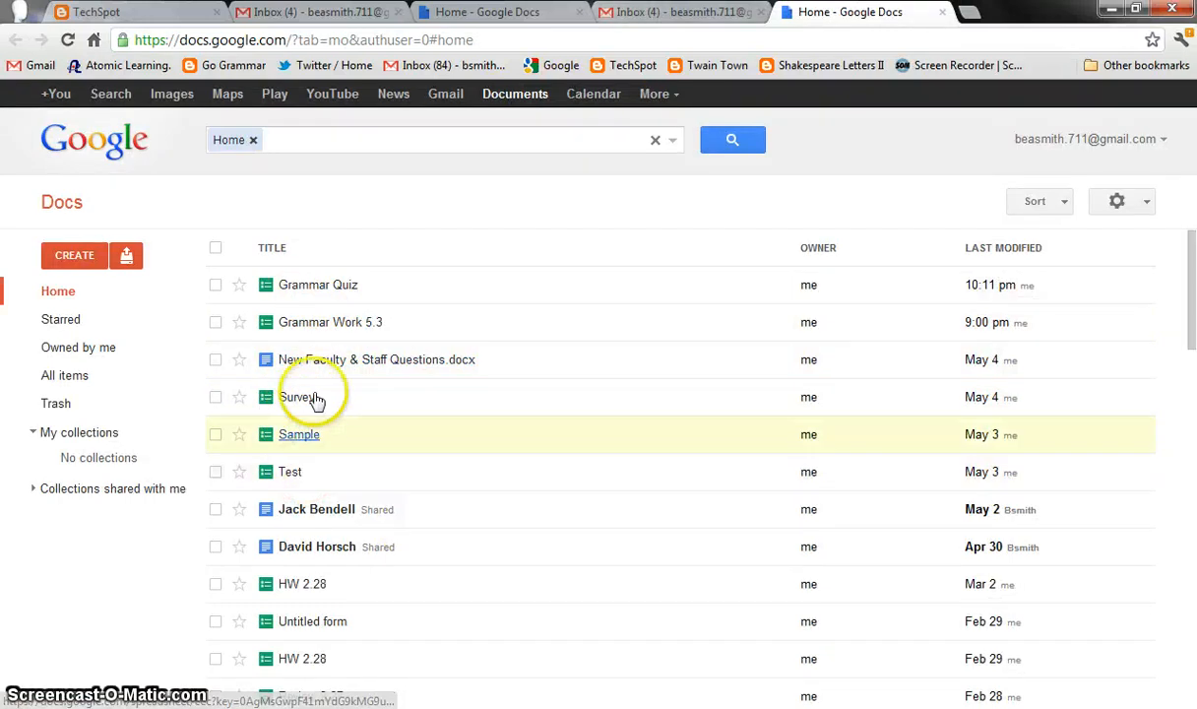
{"action": "left_click", "coordinate": [325, 325]}
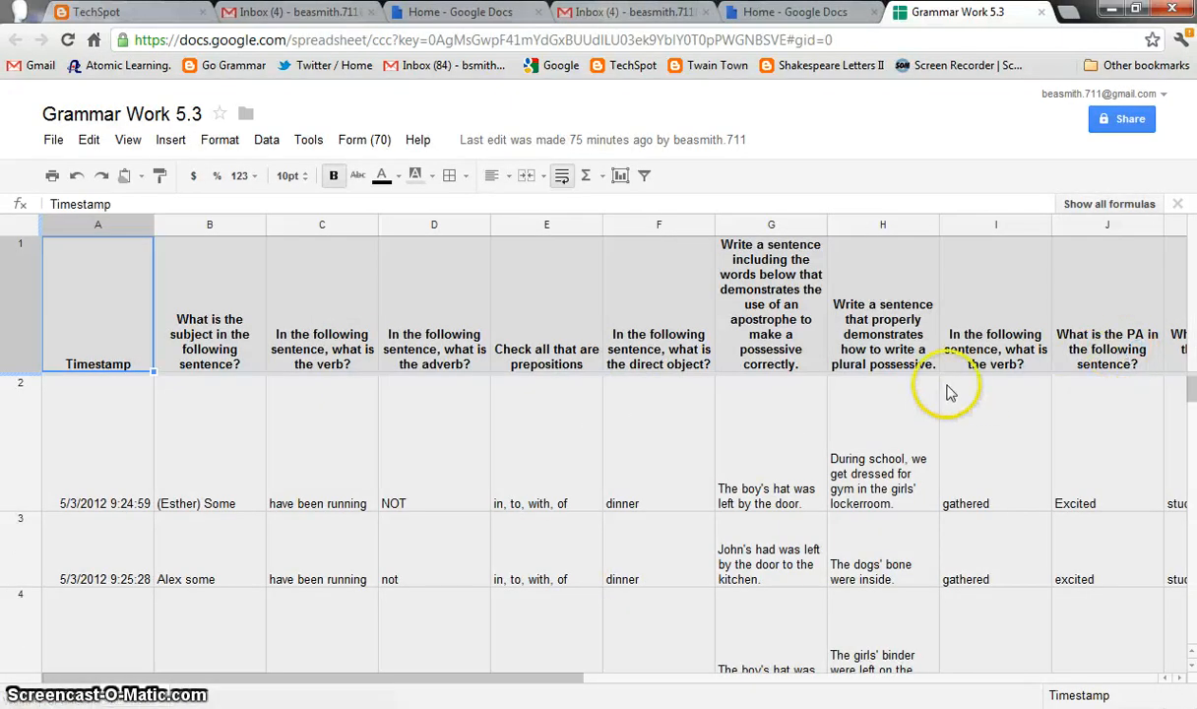
Review the students' submitted form responses in the Grammar Work 5.3 spreadsheet through to the last entry.
{"action": "scroll", "coordinate": [946, 384], "scroll_direction": "down", "scroll_amount": 2}
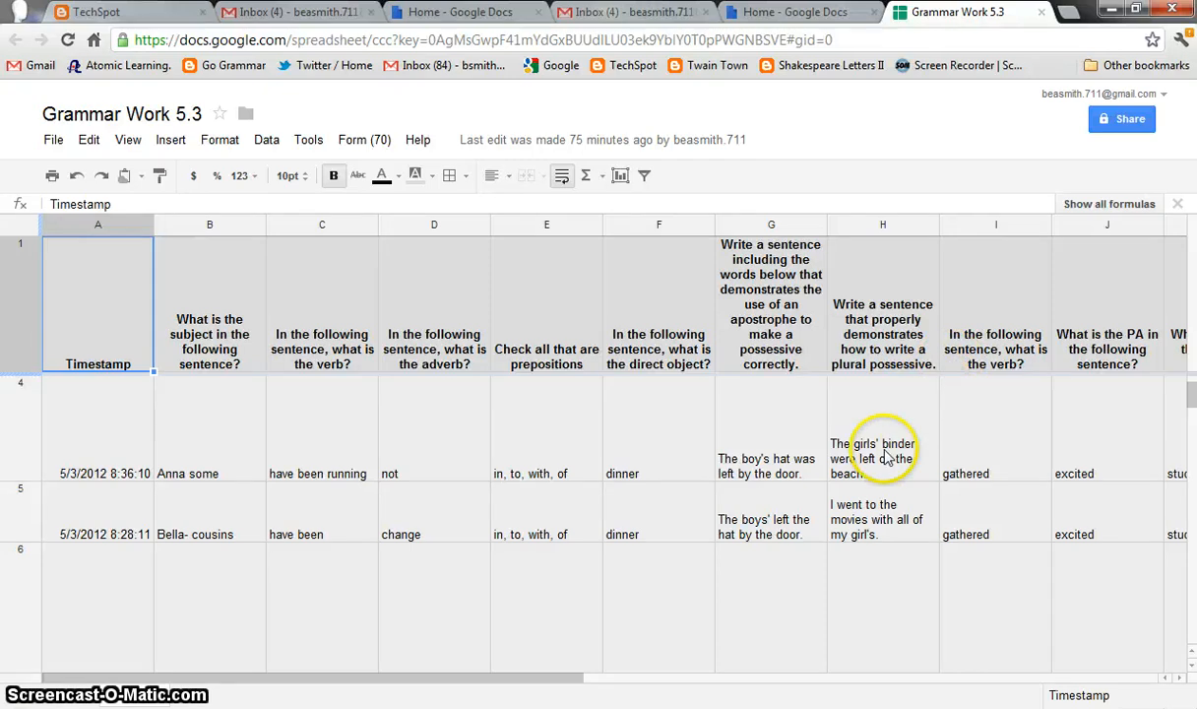
{"action": "scroll", "coordinate": [450, 359], "scroll_direction": "down", "scroll_amount": 3}
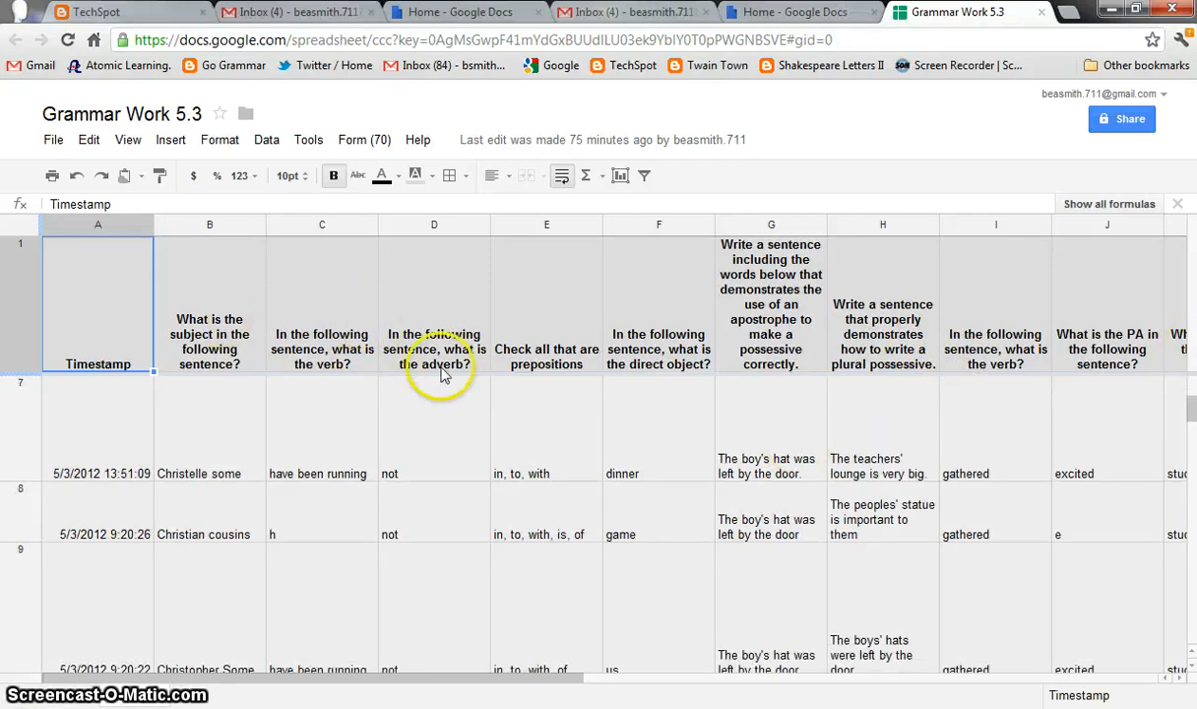
{"action": "scroll", "coordinate": [832, 462], "scroll_direction": "down", "scroll_amount": 20}
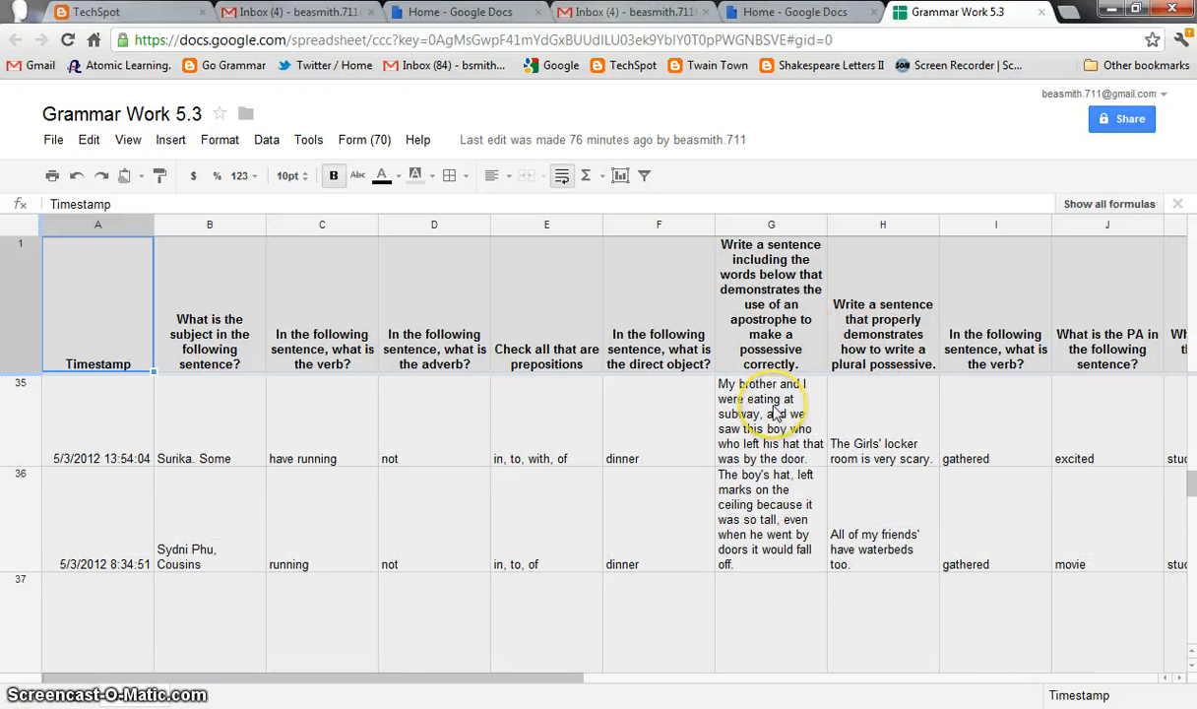
{"action": "scroll", "coordinate": [805, 448], "scroll_direction": "down", "scroll_amount": 2}
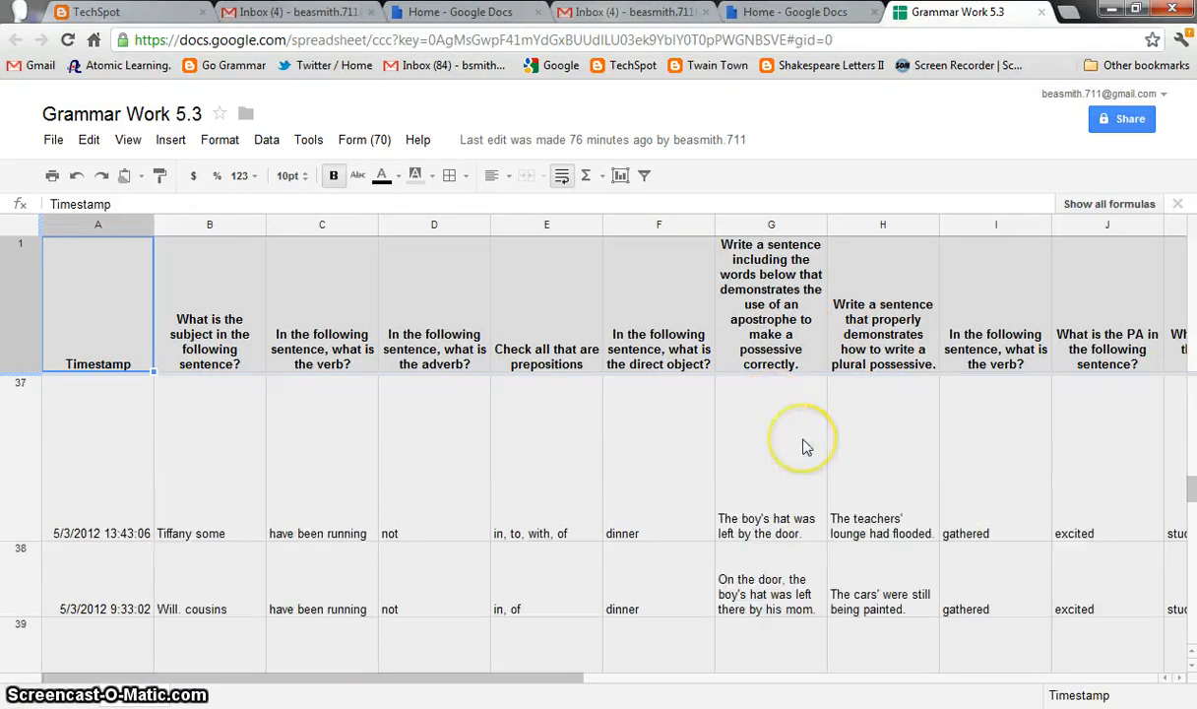
{"action": "scroll", "coordinate": [803, 447], "scroll_direction": "down", "scroll_amount": 18}
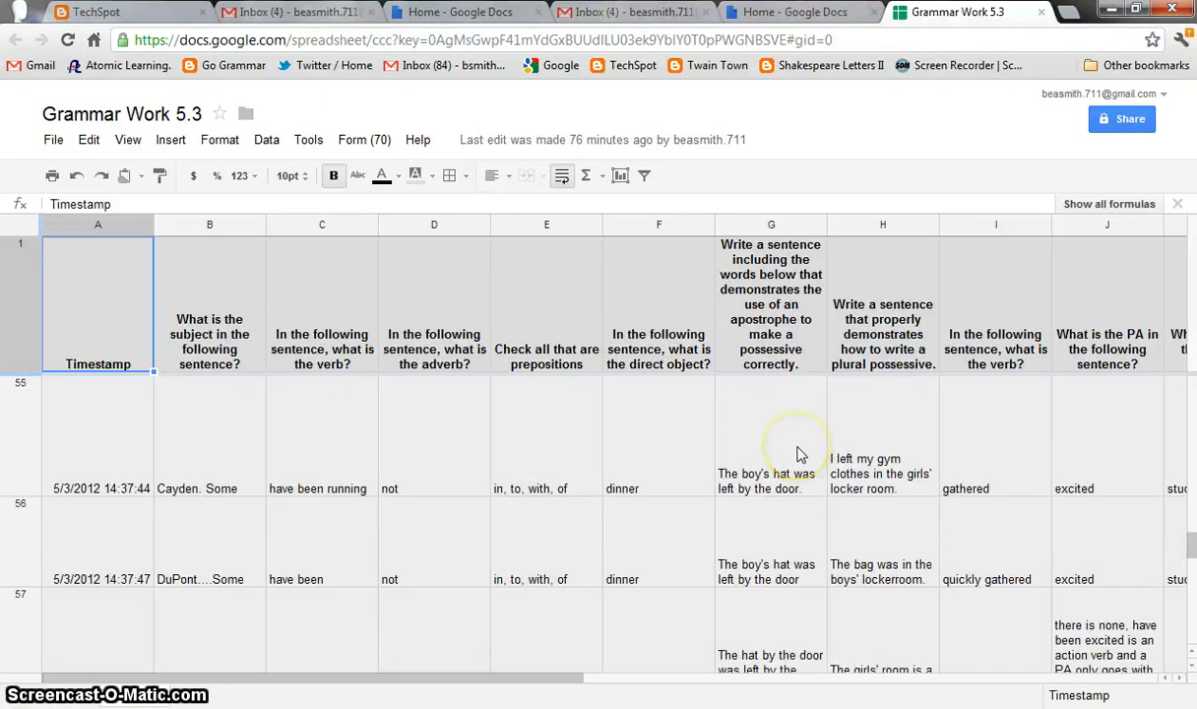
{"action": "scroll", "coordinate": [800, 455], "scroll_direction": "down", "scroll_amount": 8}
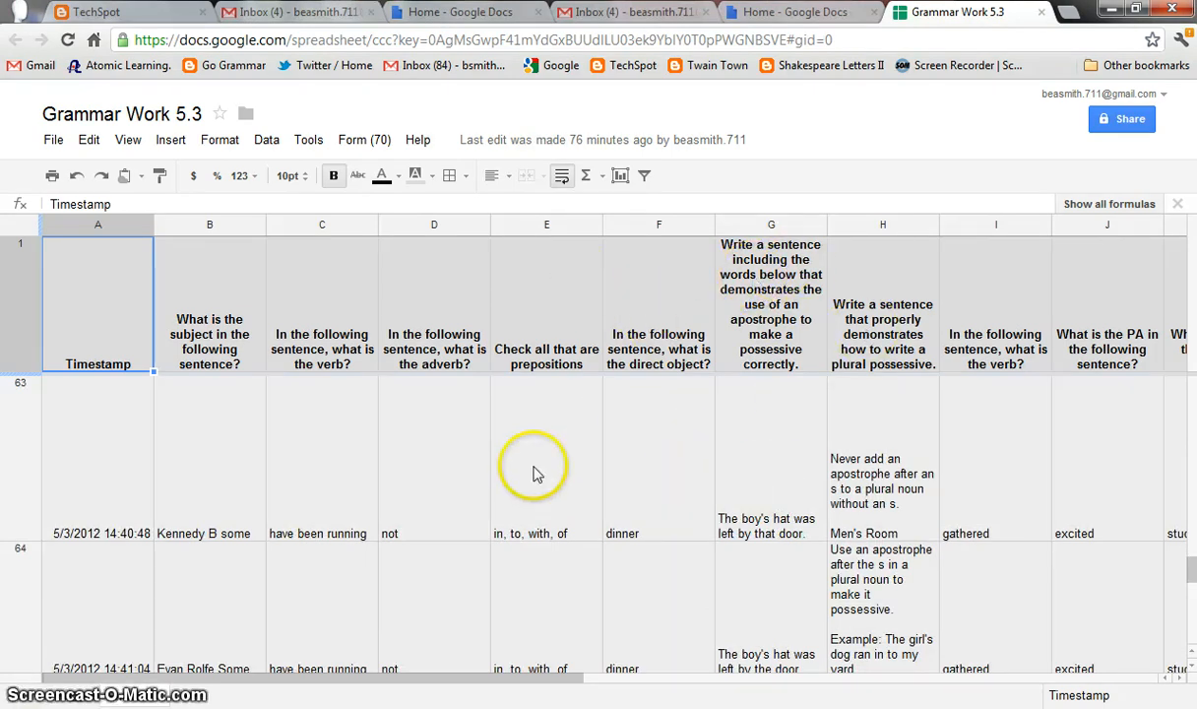
{"action": "scroll", "coordinate": [671, 399], "scroll_direction": "down", "scroll_amount": 5}
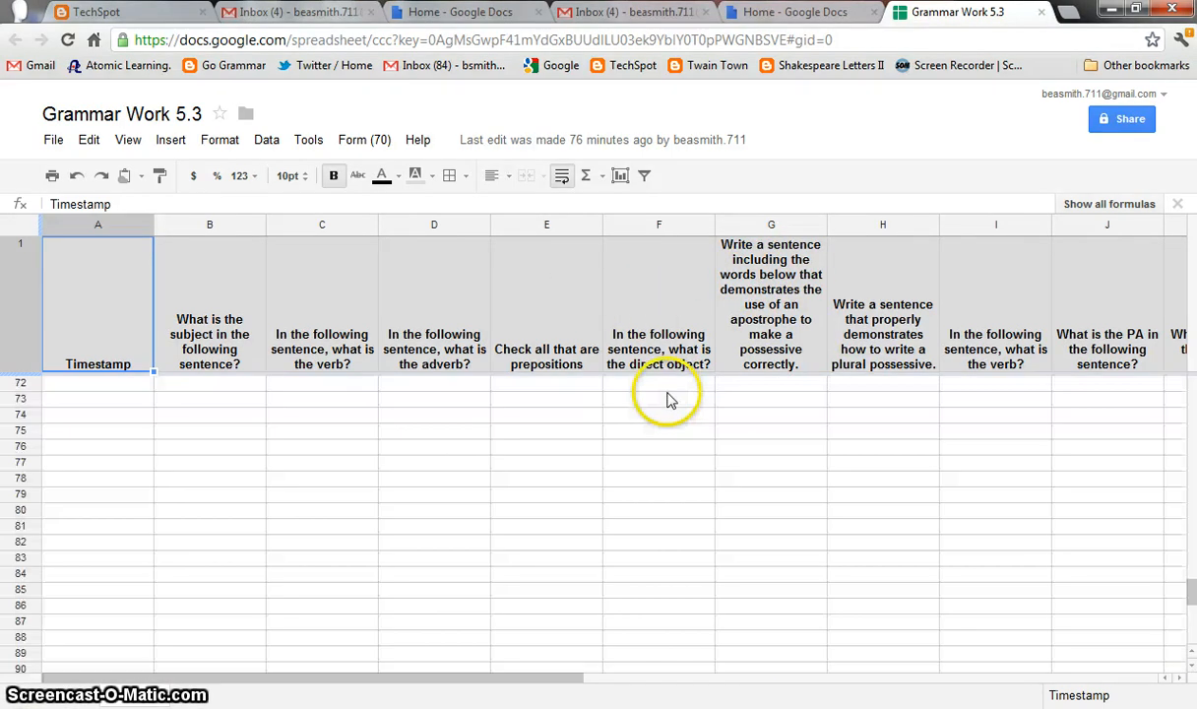
Examine the submitted quiz answers in the rows between about 41 and 58, comparing students' responses across the question columns.
{"action": "scroll", "coordinate": [672, 394], "scroll_direction": "up", "scroll_amount": 5}
{"action": "scroll", "coordinate": [669, 386], "scroll_direction": "up", "scroll_amount": 8}
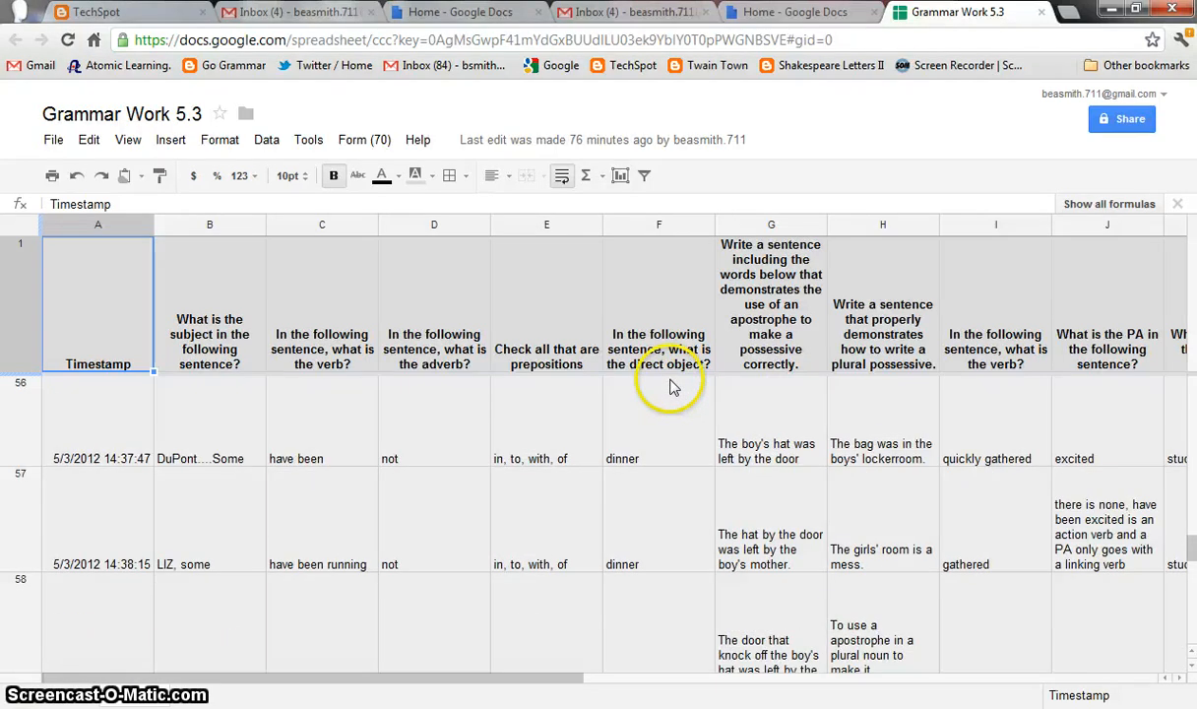
{"action": "scroll", "coordinate": [674, 383], "scroll_direction": "up", "scroll_amount": 3}
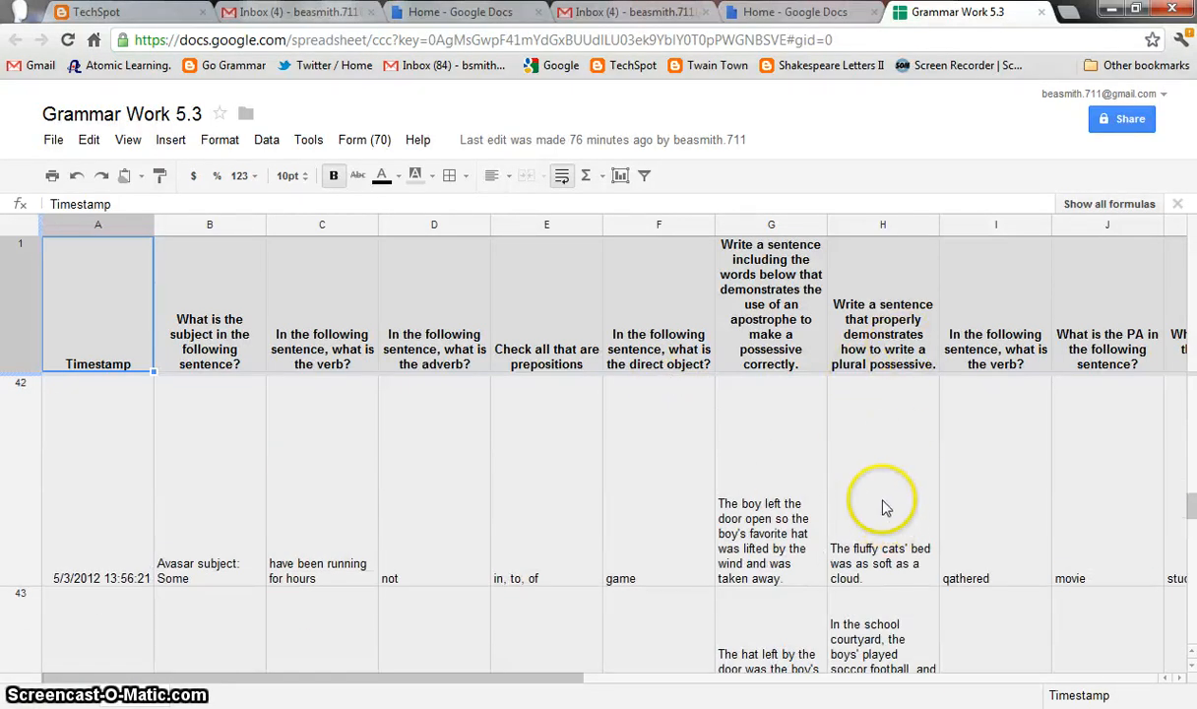
{"action": "scroll", "coordinate": [867, 502], "scroll_direction": "down", "scroll_amount": 3}
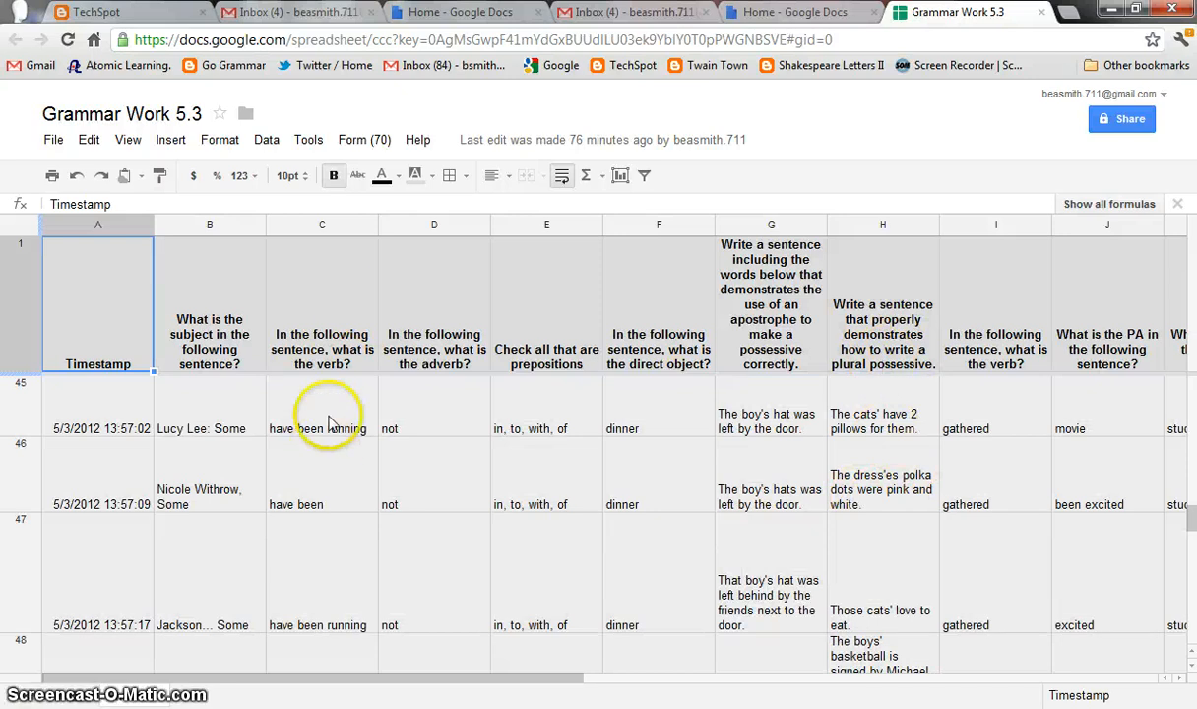
{"action": "scroll", "coordinate": [321, 419], "scroll_direction": "down", "scroll_amount": 6}
{"action": "scroll", "coordinate": [321, 438], "scroll_direction": "down", "scroll_amount": 4}
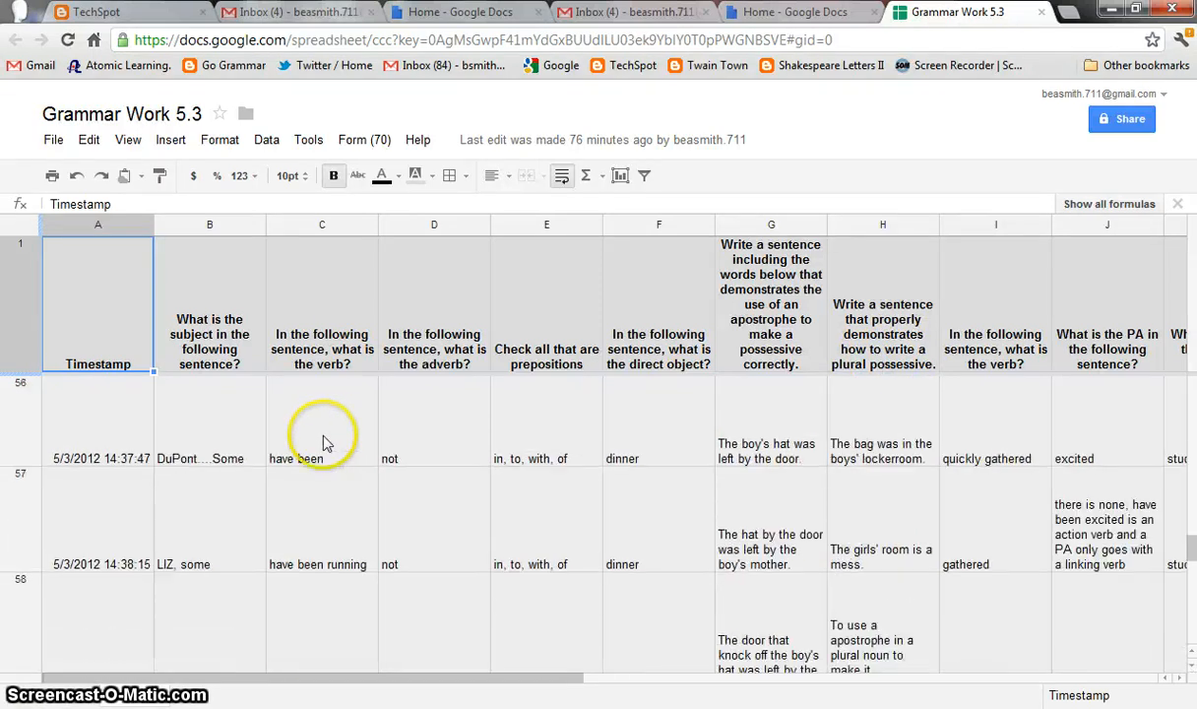
{"action": "scroll", "coordinate": [320, 438], "scroll_direction": "up", "scroll_amount": 9}
{"action": "scroll", "coordinate": [328, 437], "scroll_direction": "up", "scroll_amount": 2}
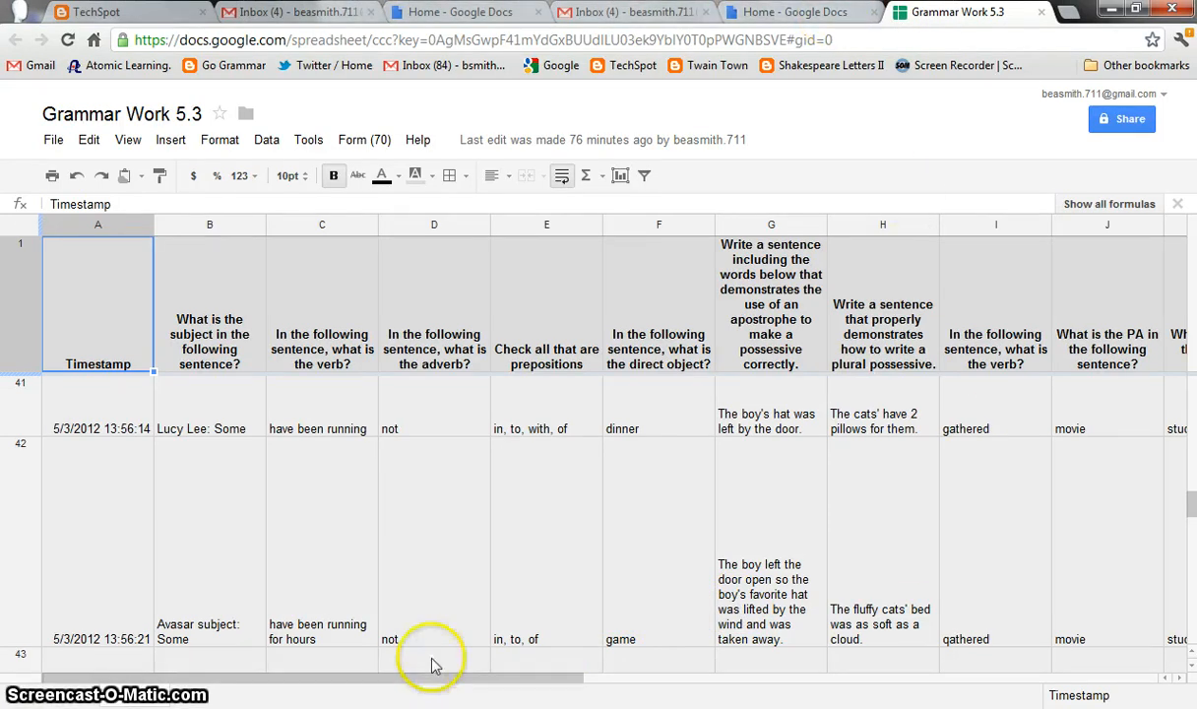
{"action": "left_click_drag", "start_coordinate": [435, 676], "coordinate": [347, 654]}
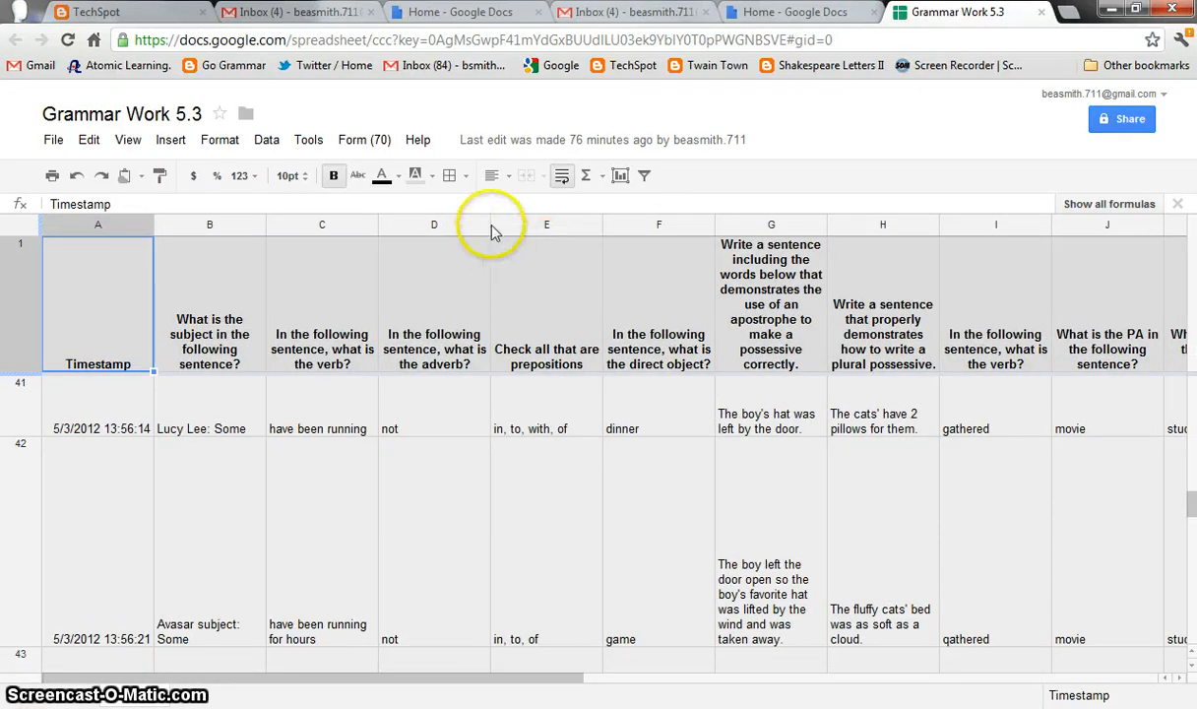
Widen the adverb question column slightly and the "What is a thesis statement?" column to roughly double its width so long answers are readable.
{"action": "mouse_move", "coordinate": [488, 222]}
{"action": "left_mouse_down"}
{"action": "mouse_move", "coordinate": [470, 222]}
{"action": "mouse_move", "coordinate": [492, 222]}
{"action": "left_mouse_up"}
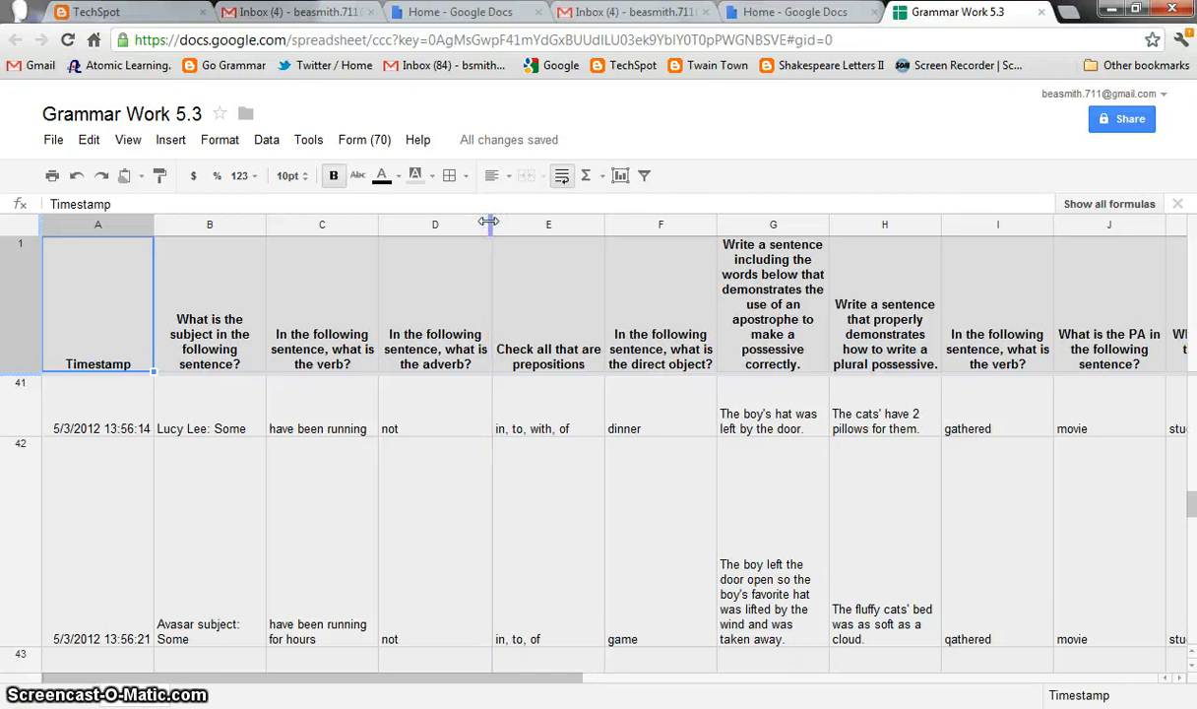
{"action": "left_click_drag", "start_coordinate": [521, 676], "coordinate": [764, 681]}
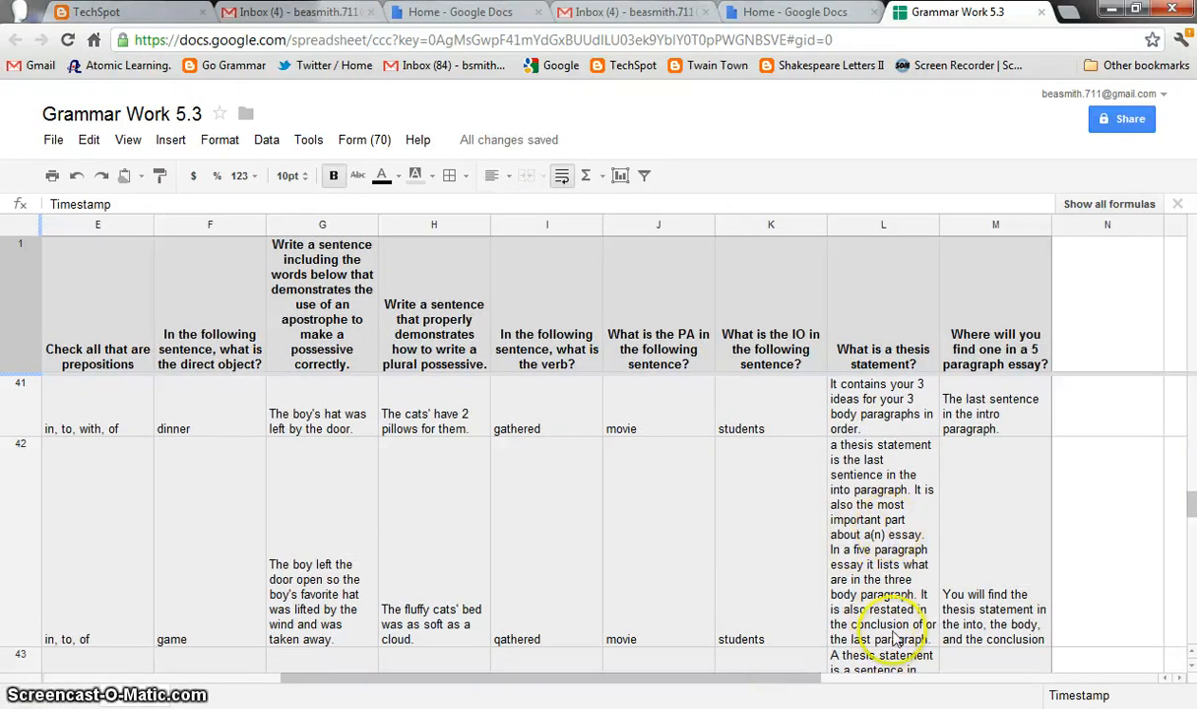
{"action": "left_click_drag", "start_coordinate": [801, 681], "coordinate": [911, 679]}
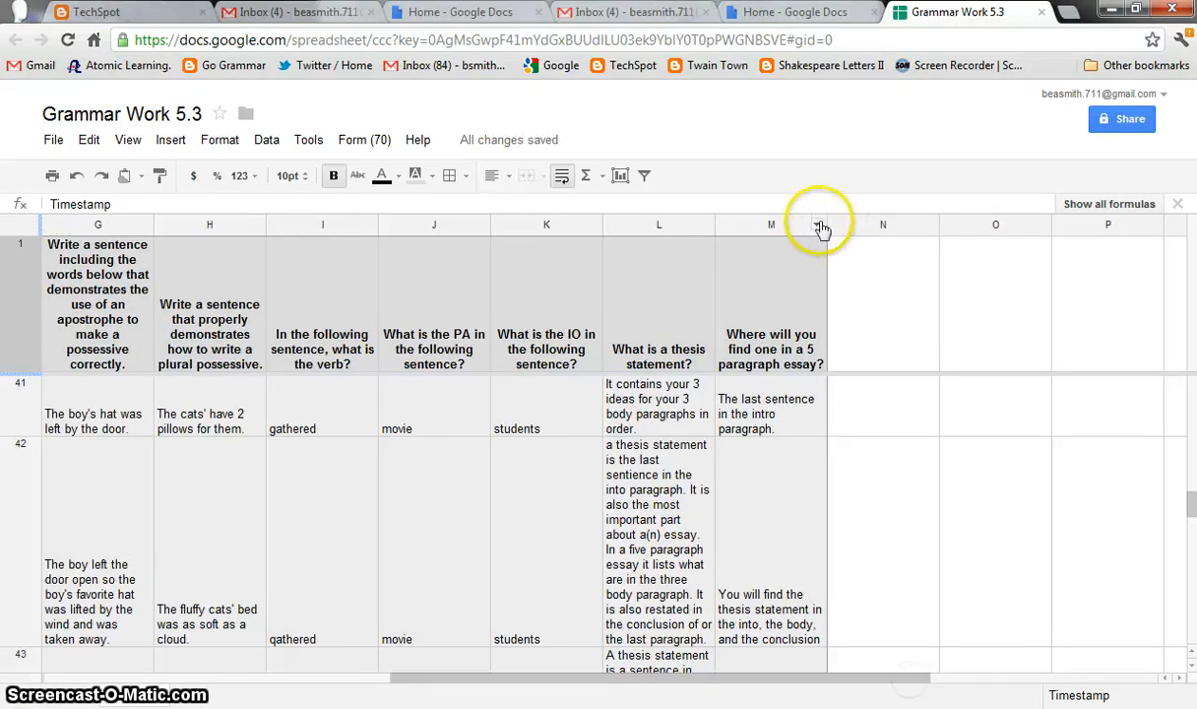
{"action": "left_click_drag", "start_coordinate": [715, 224], "coordinate": [775, 227]}
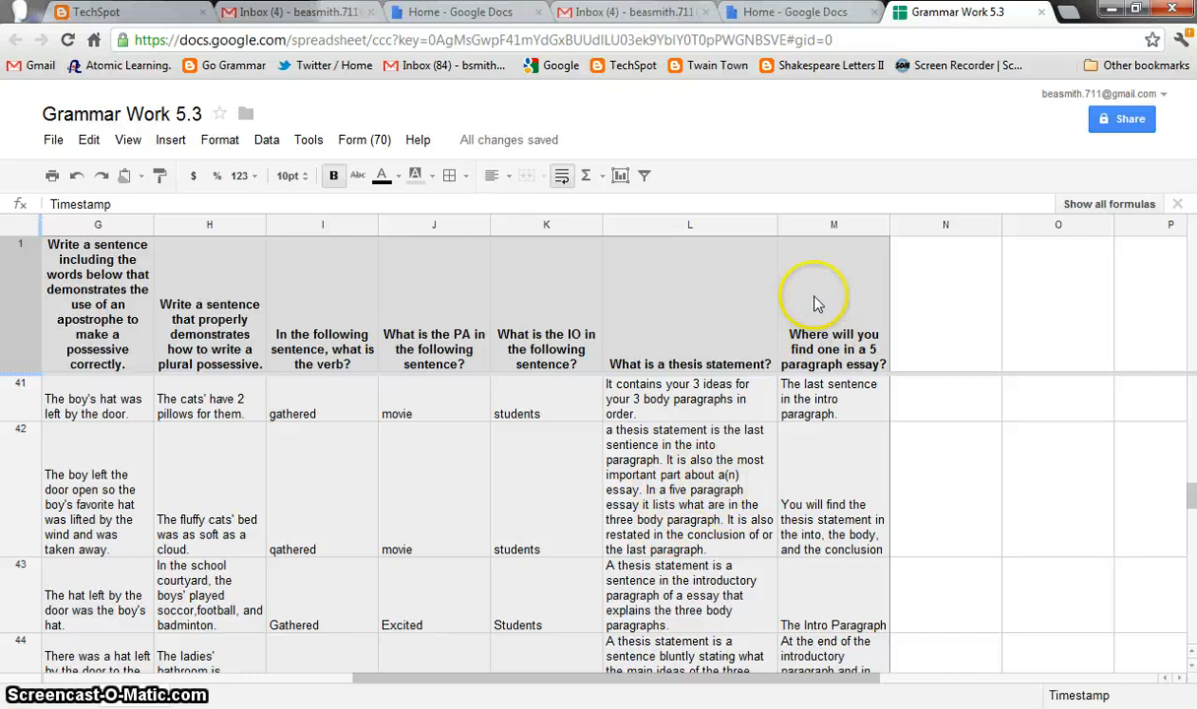
{"action": "left_click_drag", "start_coordinate": [775, 226], "coordinate": [818, 229]}
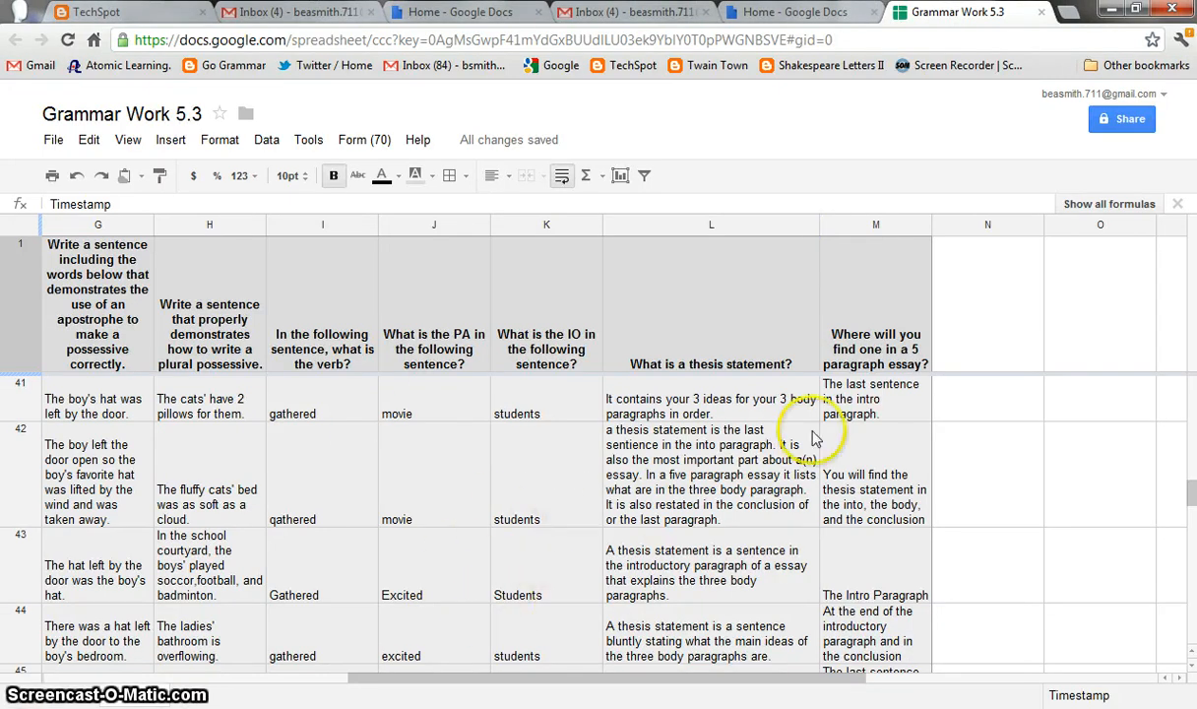
{"action": "left_click_drag", "start_coordinate": [855, 684], "coordinate": [382, 684]}
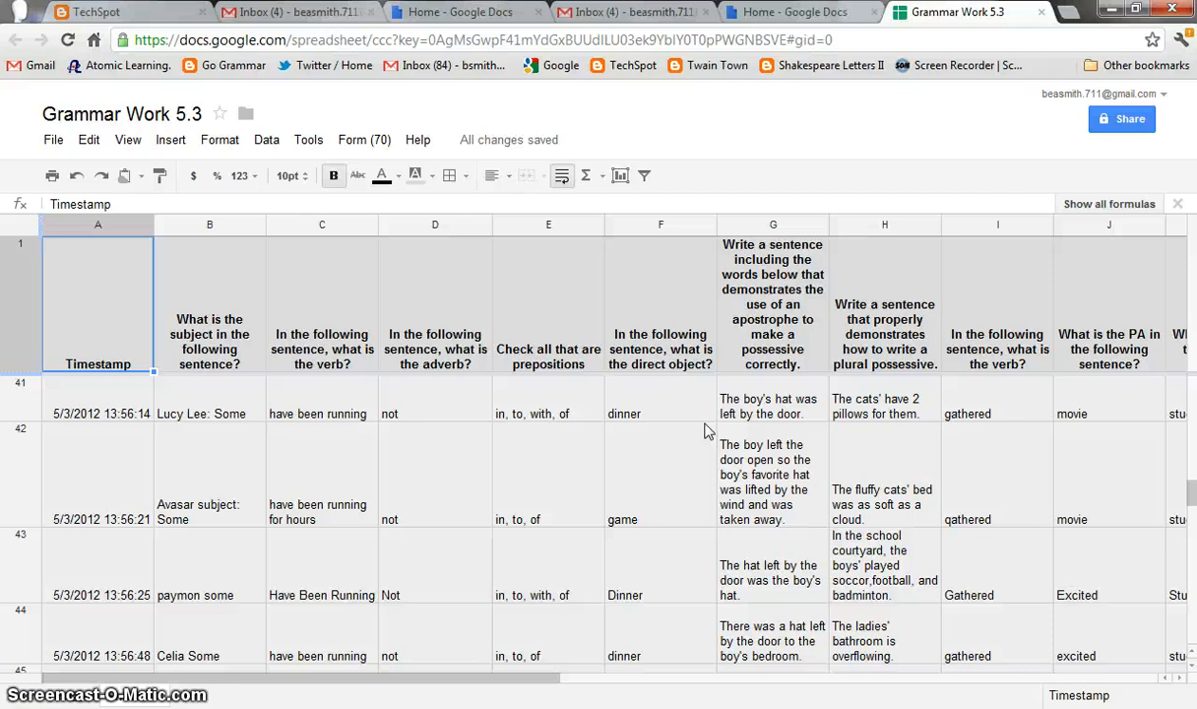
{"action": "scroll", "coordinate": [709, 390], "scroll_direction": "down", "scroll_amount": 2}
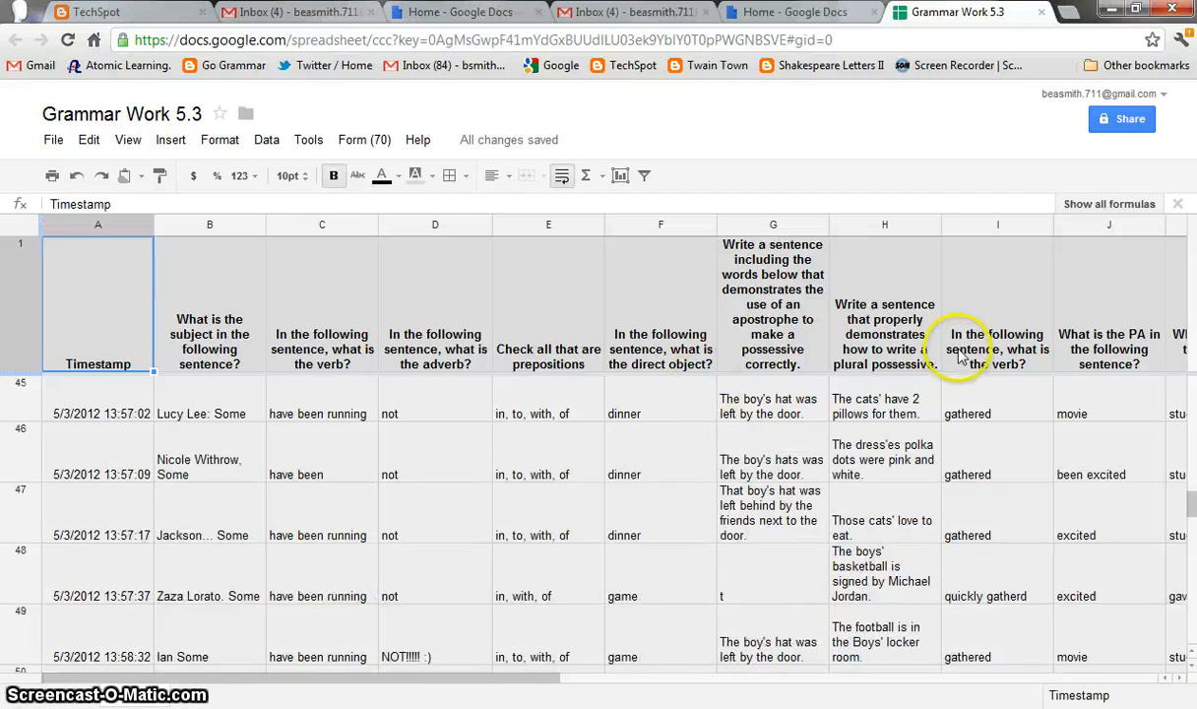